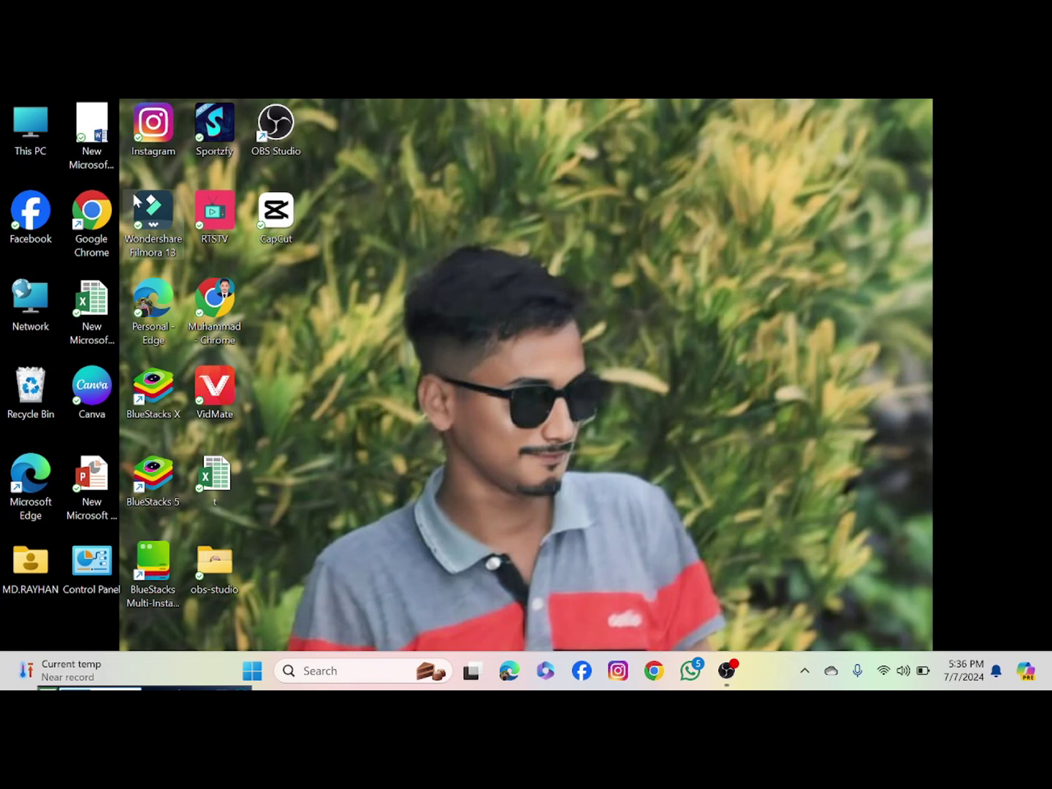
Open Google Chrome and go to canva.com
{"action": "double_click", "coordinate": [98, 212]}
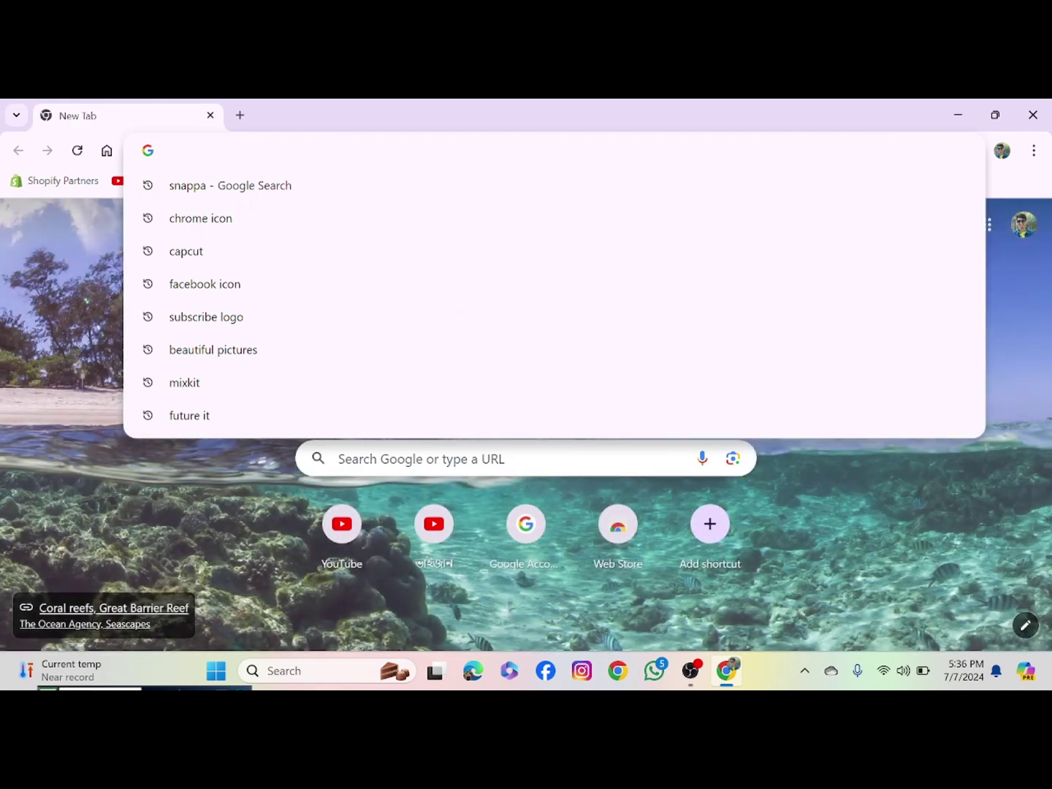
{"action": "type", "text": "can"}
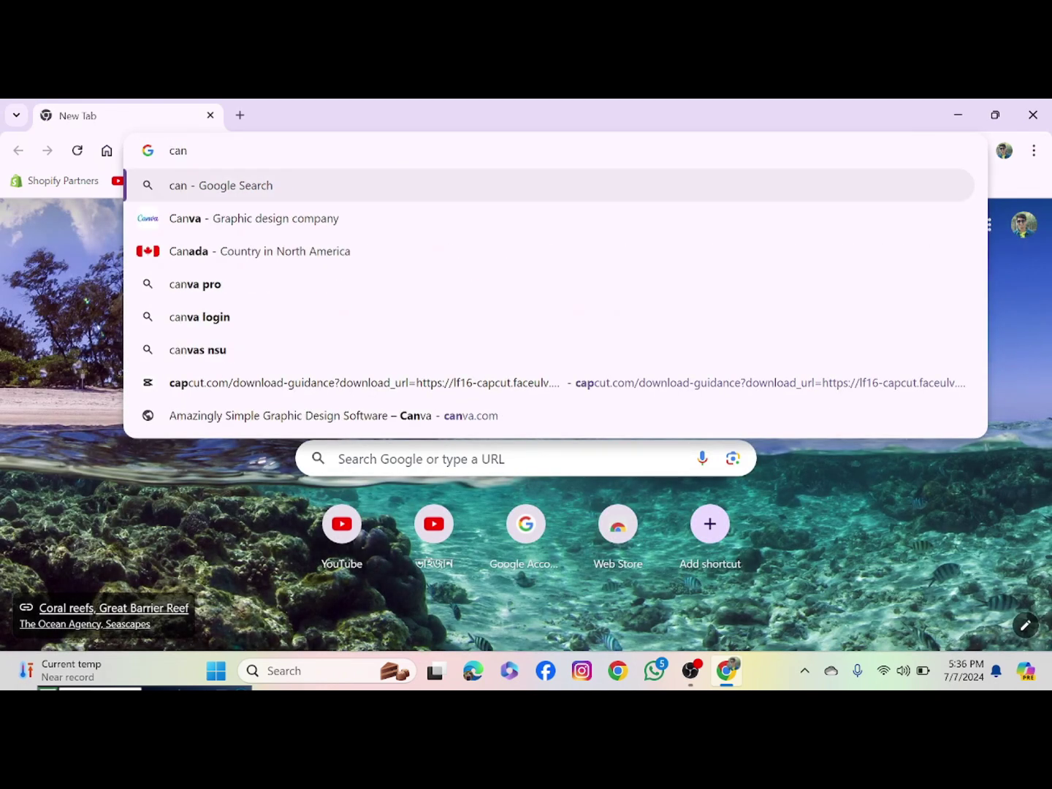
{"action": "type", "text": "va"}
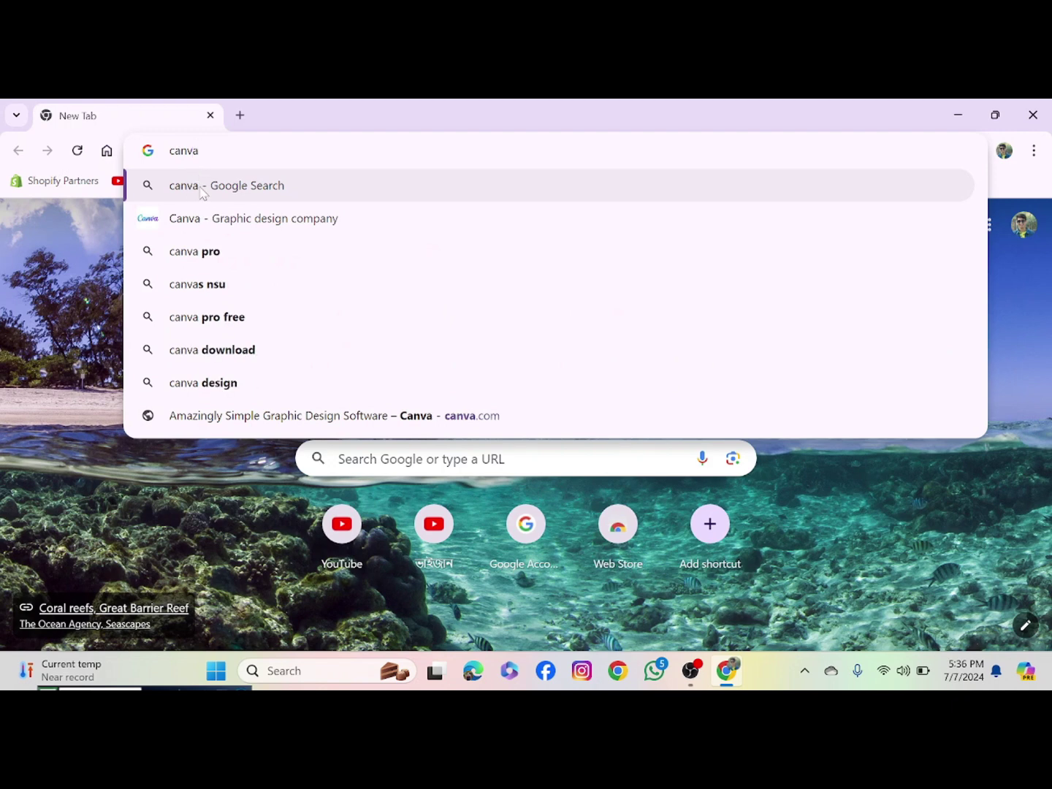
{"action": "type", "text": ".com"}
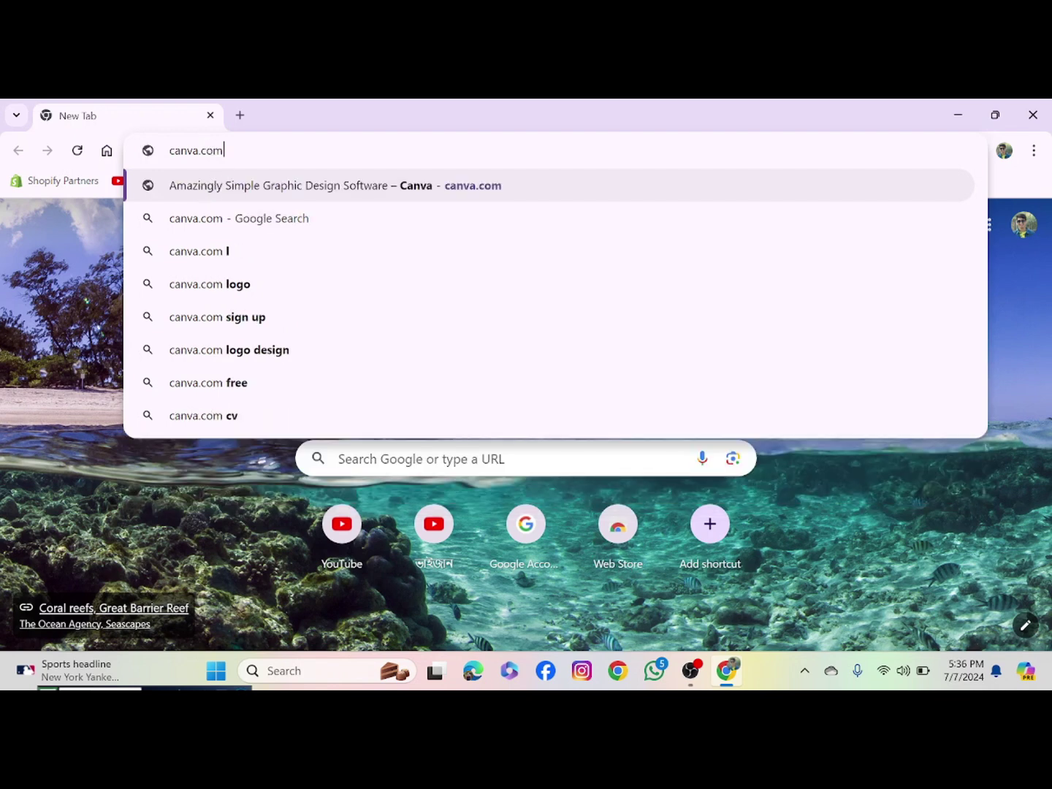
{"action": "key", "text": "Return"}
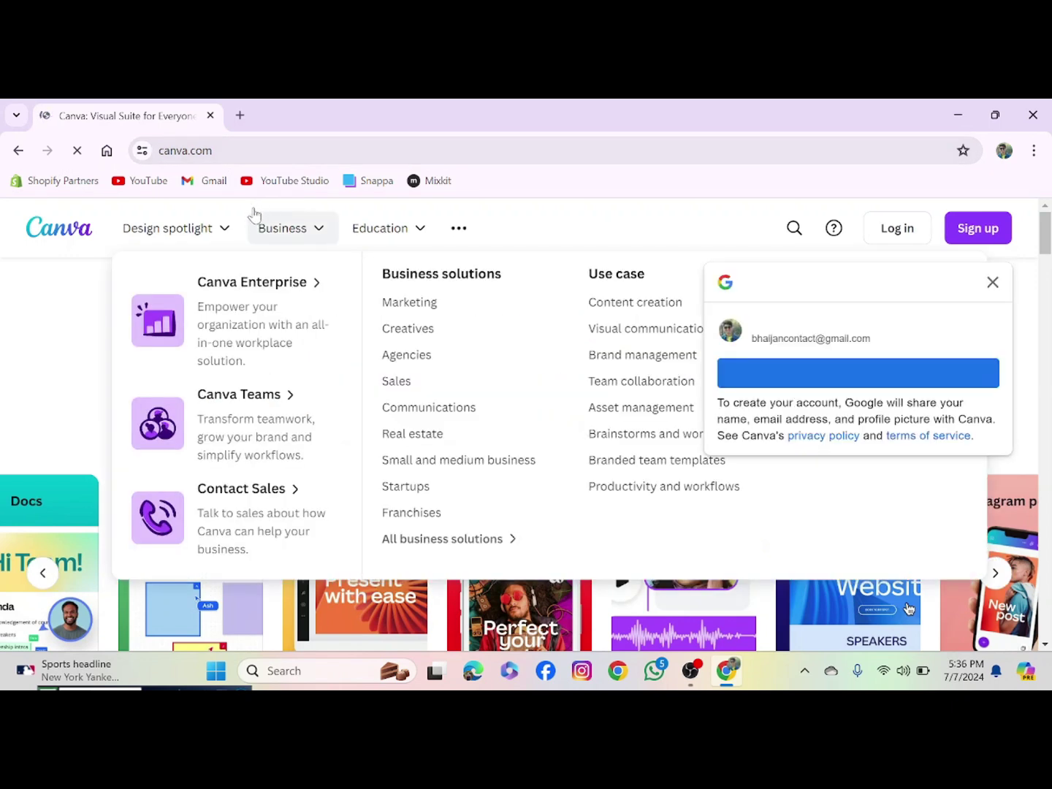
Sign up for Canva with the existing Google account and choose Personal as the intended use
{"action": "left_click", "coordinate": [992, 284]}
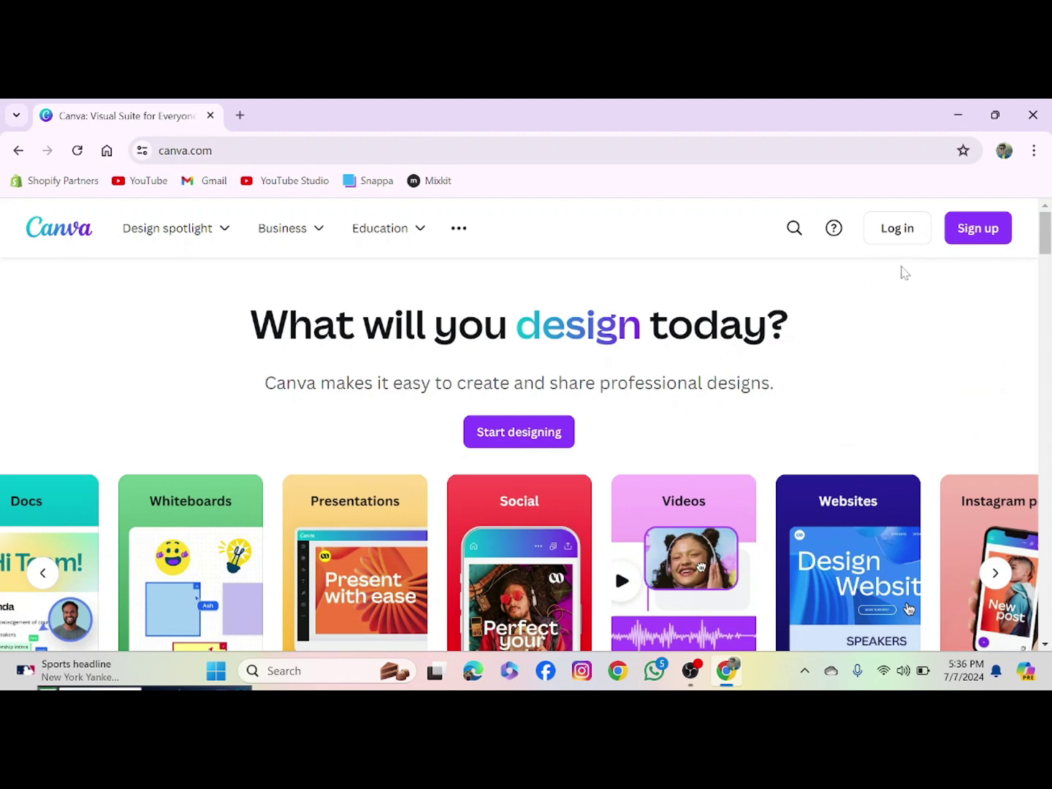
{"action": "left_click", "coordinate": [982, 233]}
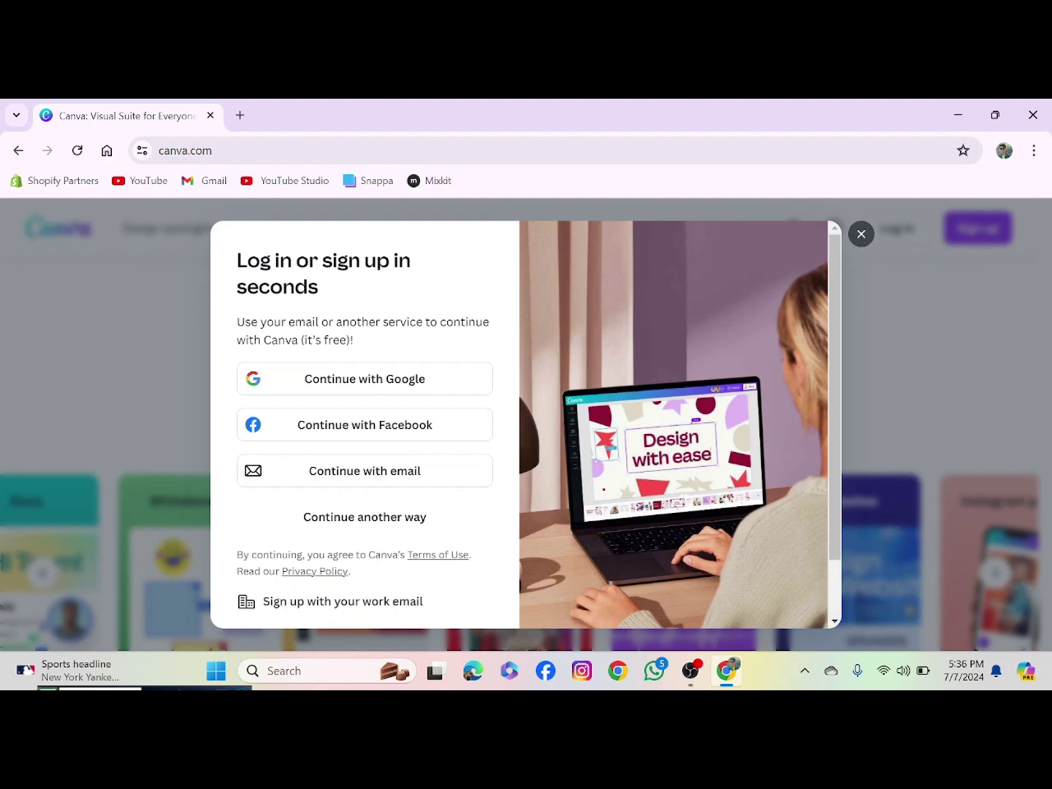
{"action": "left_click", "coordinate": [339, 378]}
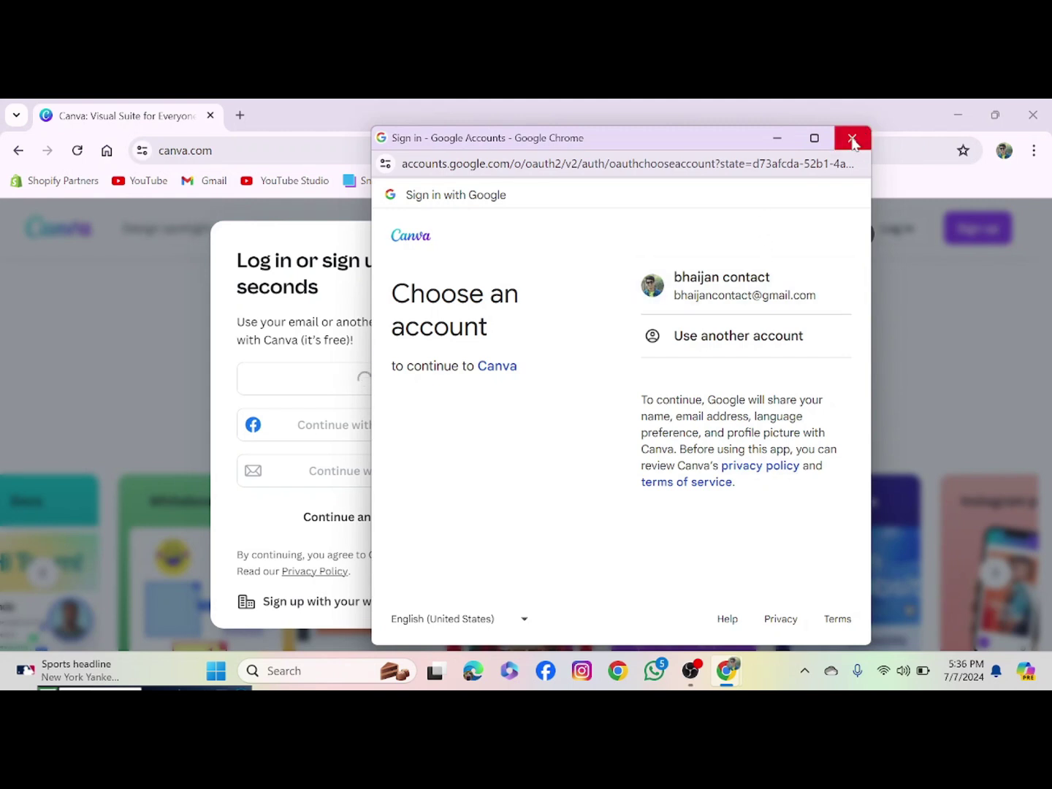
{"action": "left_click", "coordinate": [782, 291]}
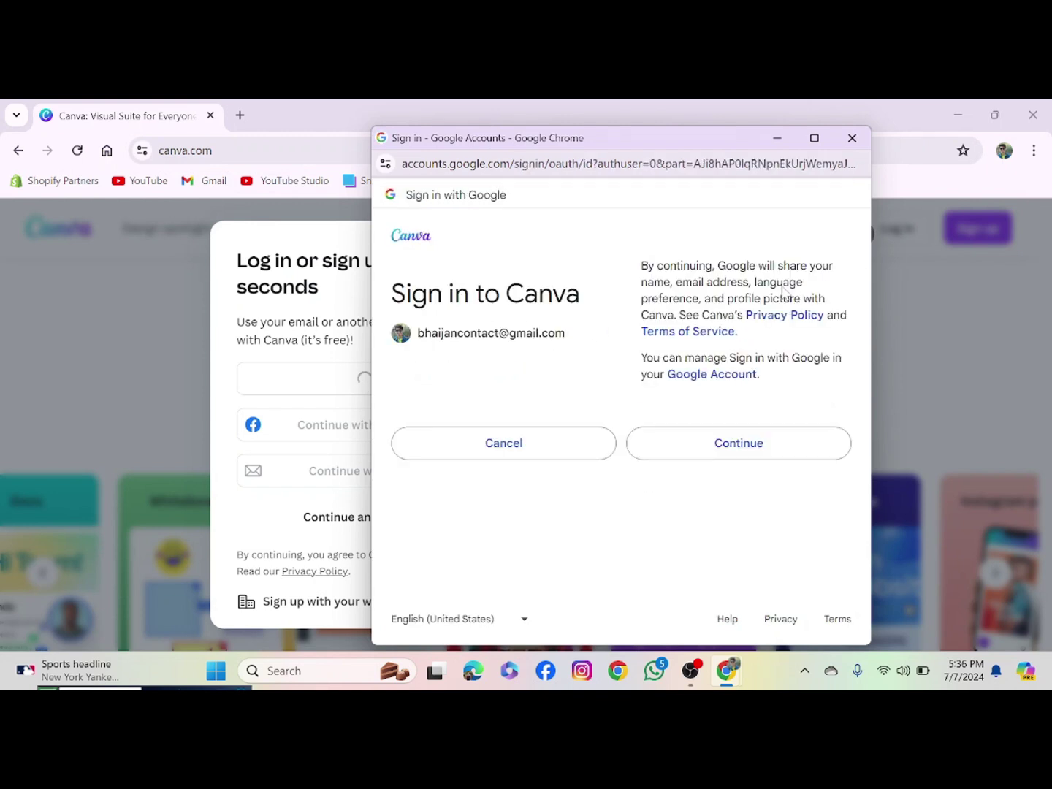
{"action": "left_click", "coordinate": [744, 449]}
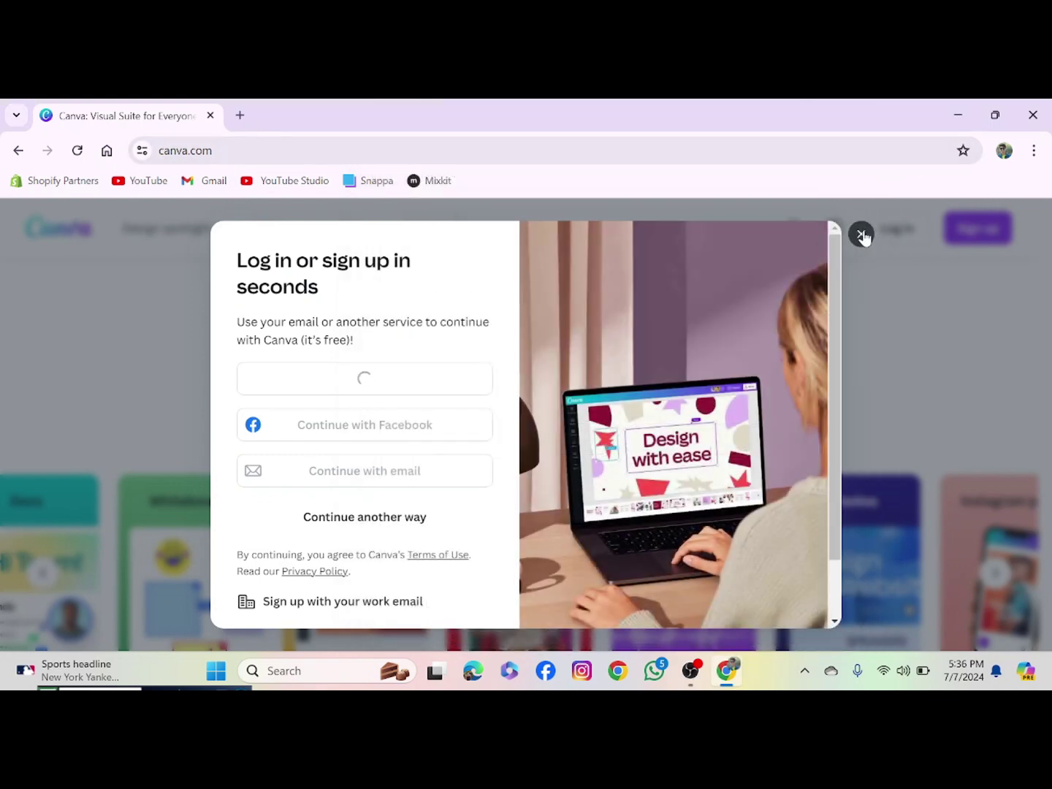
{"action": "left_click", "coordinate": [861, 232]}
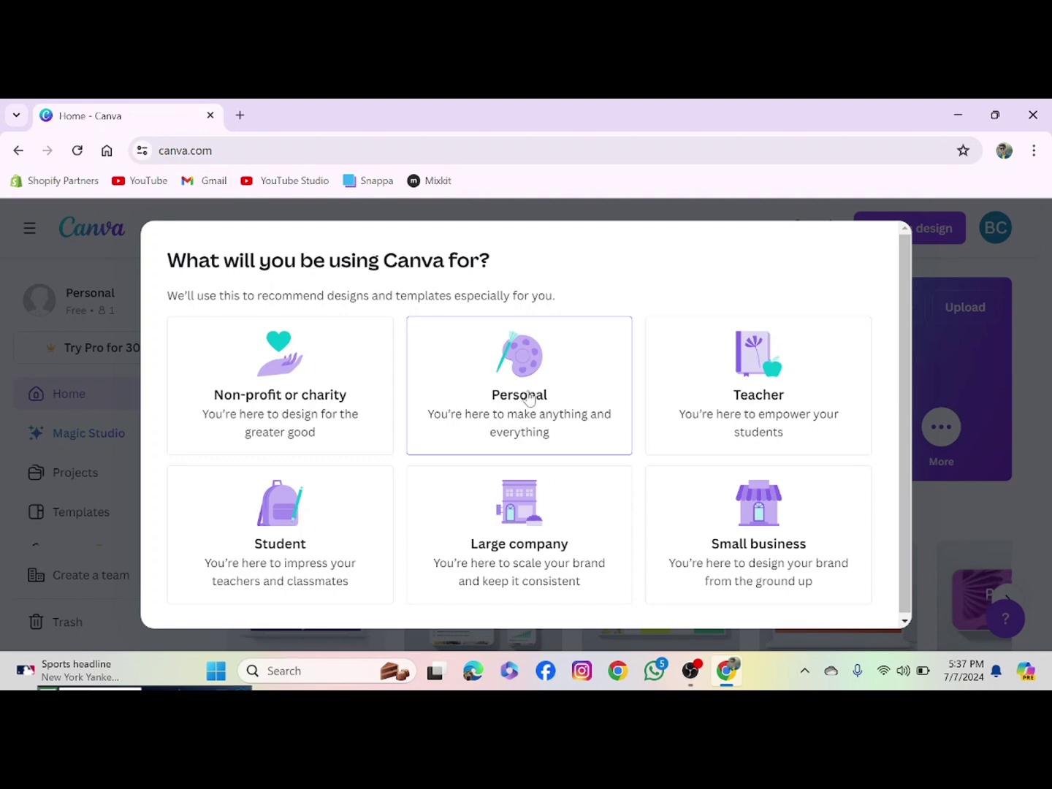
{"action": "left_click", "coordinate": [530, 400]}
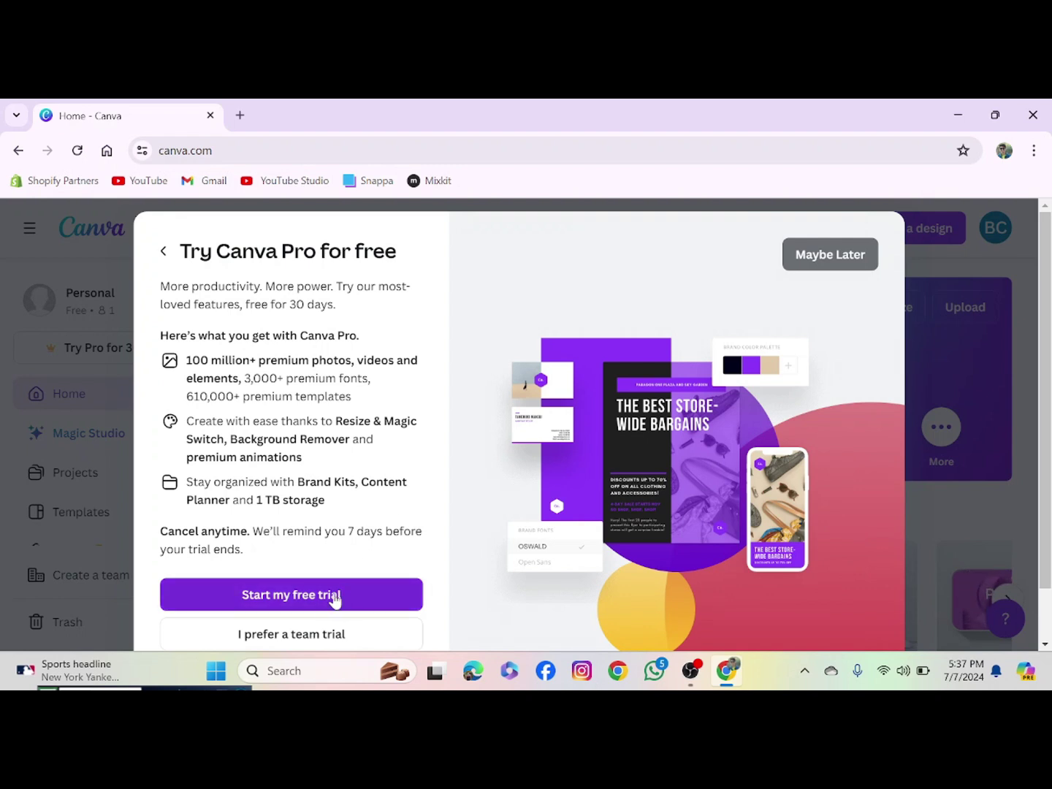
Go through the Canva Pro free trial offer as far as the payment methods and decline the trial
{"action": "left_click", "coordinate": [279, 593]}
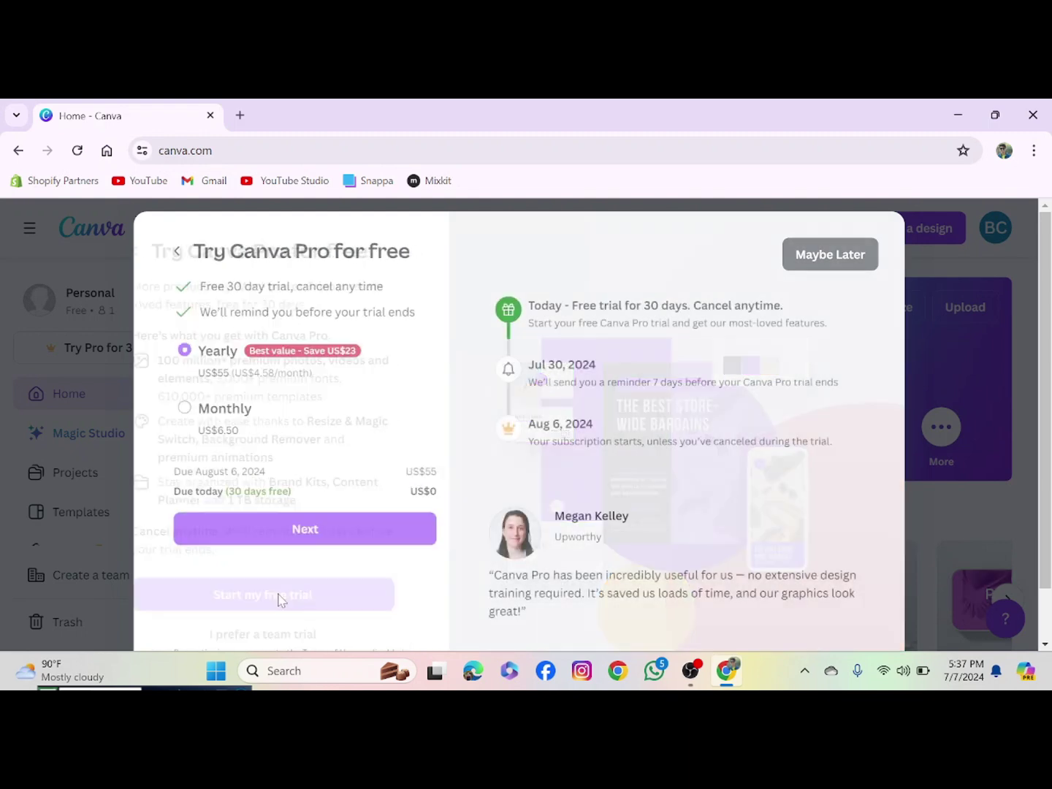
{"action": "left_click", "coordinate": [291, 529]}
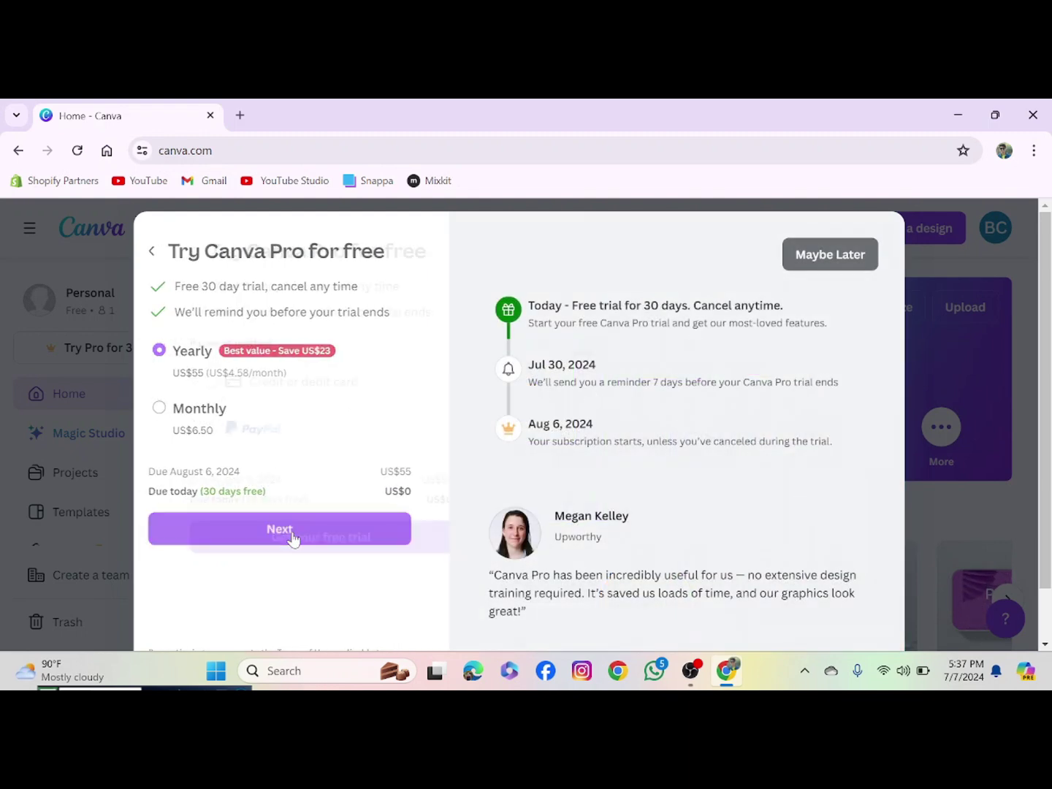
{"action": "left_click", "coordinate": [293, 538]}
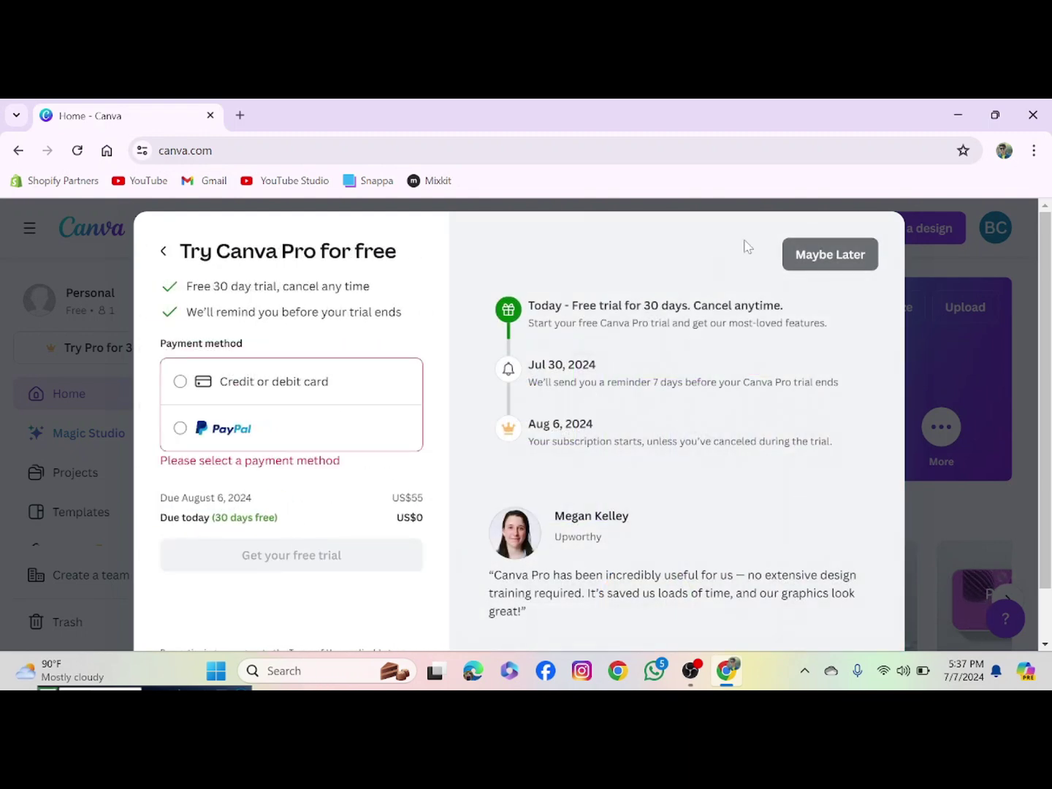
{"action": "left_click", "coordinate": [845, 254]}
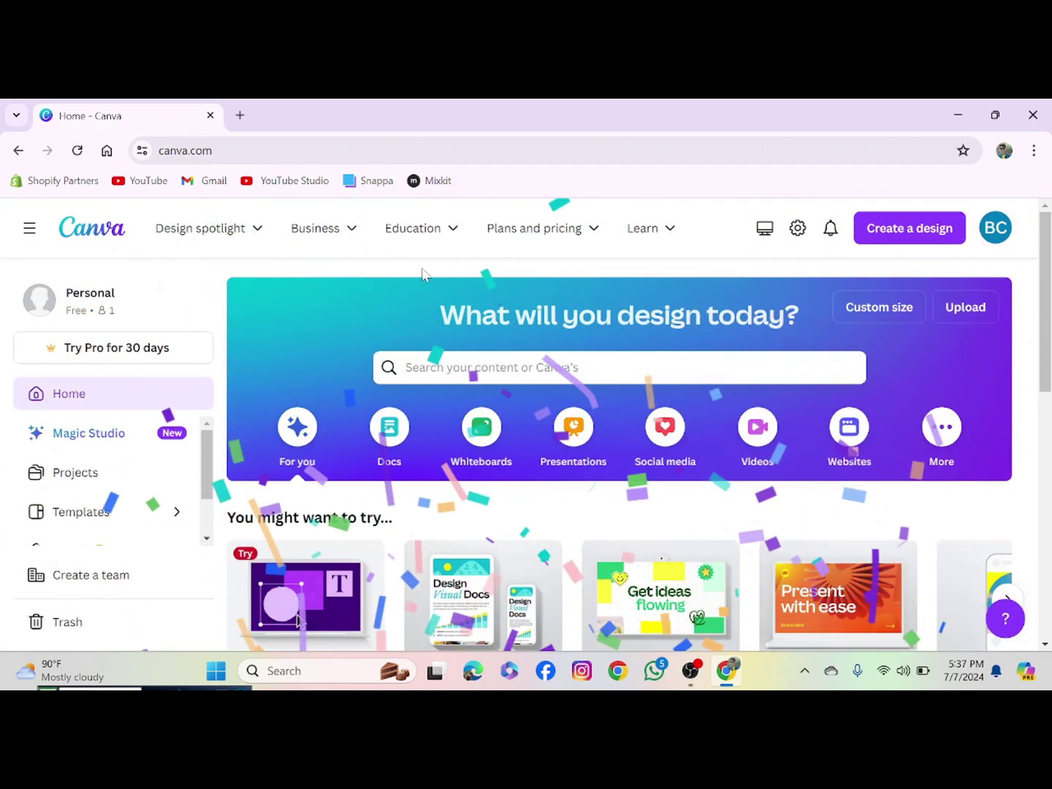
{"action": "scroll", "coordinate": [406, 271], "scroll_direction": "down", "scroll_amount": 3}
{"action": "scroll", "coordinate": [407, 270], "scroll_direction": "up", "scroll_amount": 2}
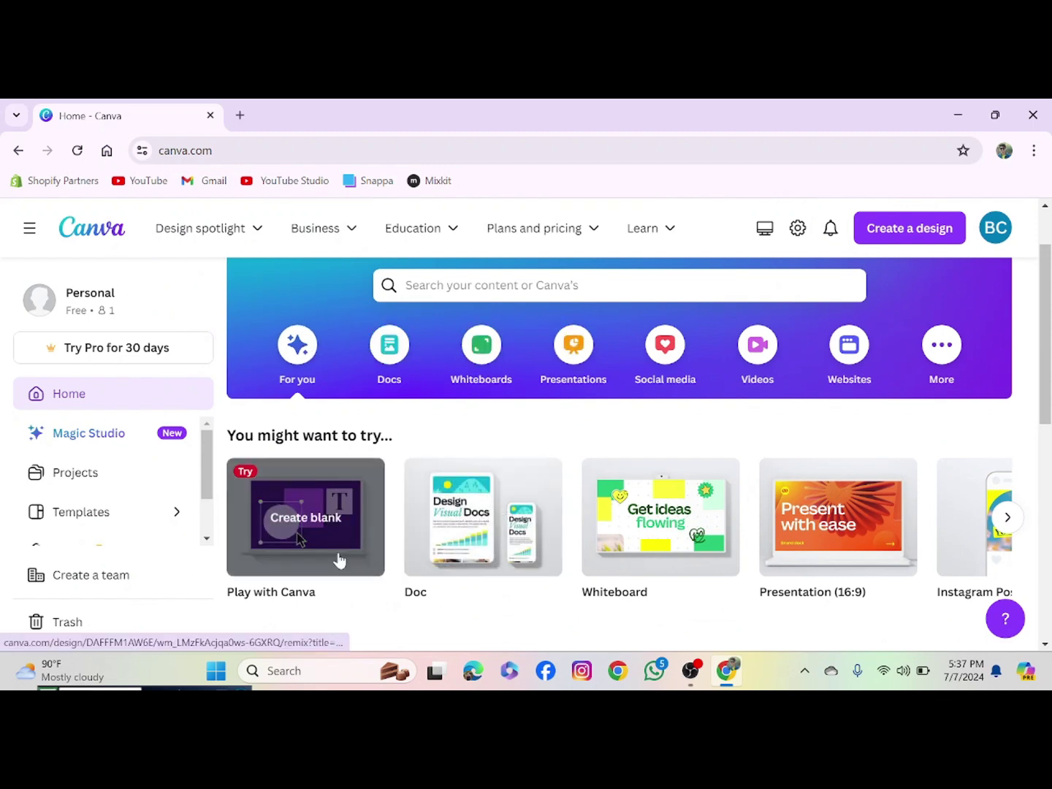
{"action": "scroll", "coordinate": [536, 520], "scroll_direction": "down", "scroll_amount": 1}
{"action": "scroll", "coordinate": [538, 517], "scroll_direction": "down", "scroll_amount": 3}
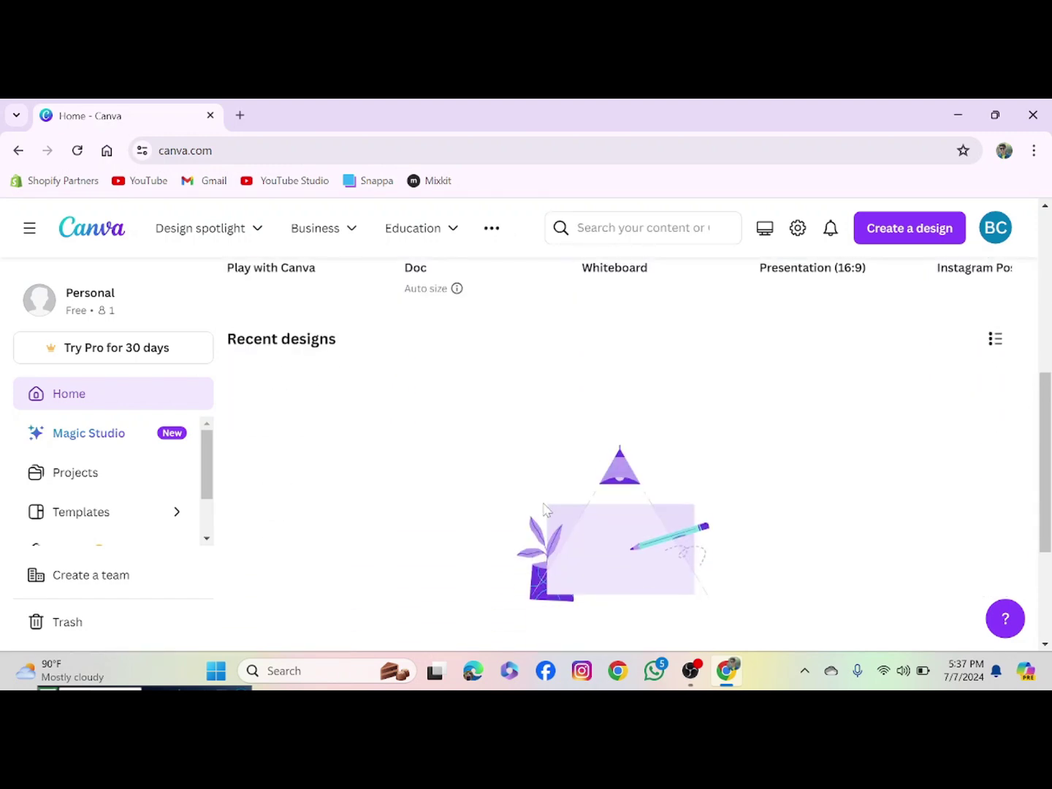
{"action": "scroll", "coordinate": [542, 505], "scroll_direction": "up", "scroll_amount": 4}
{"action": "scroll", "coordinate": [556, 468], "scroll_direction": "up", "scroll_amount": 2}
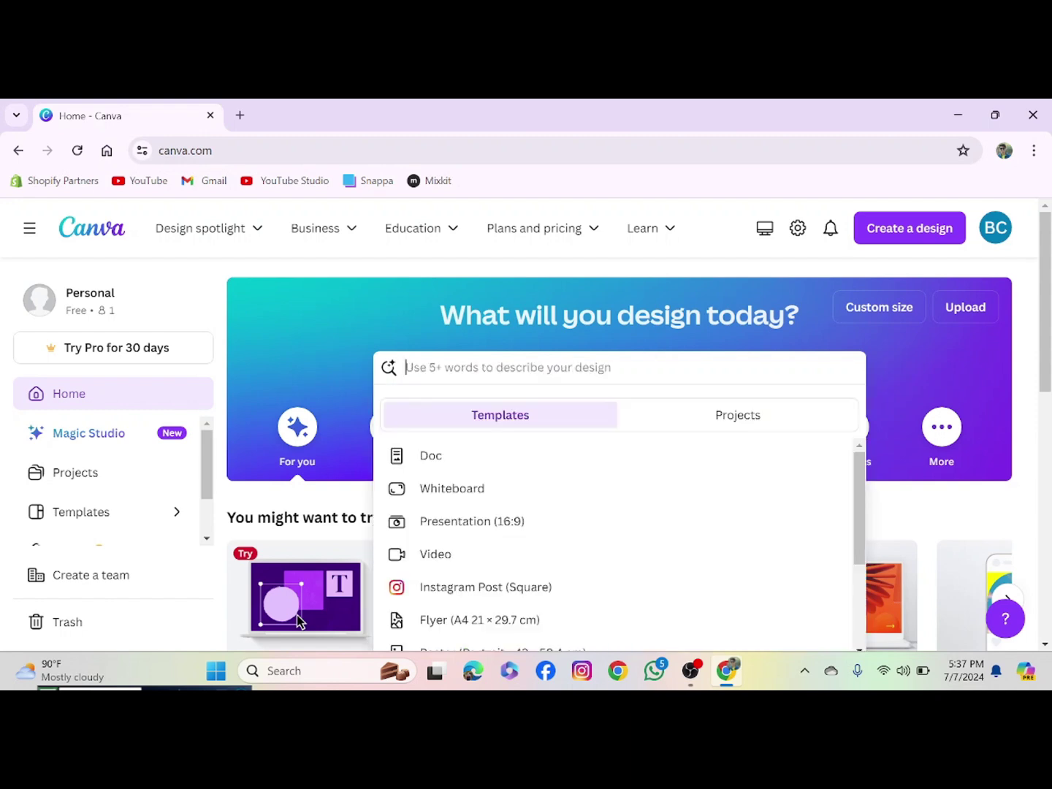
Search Canva's templates for "logo desain tam"
{"action": "type", "text": "logo"}
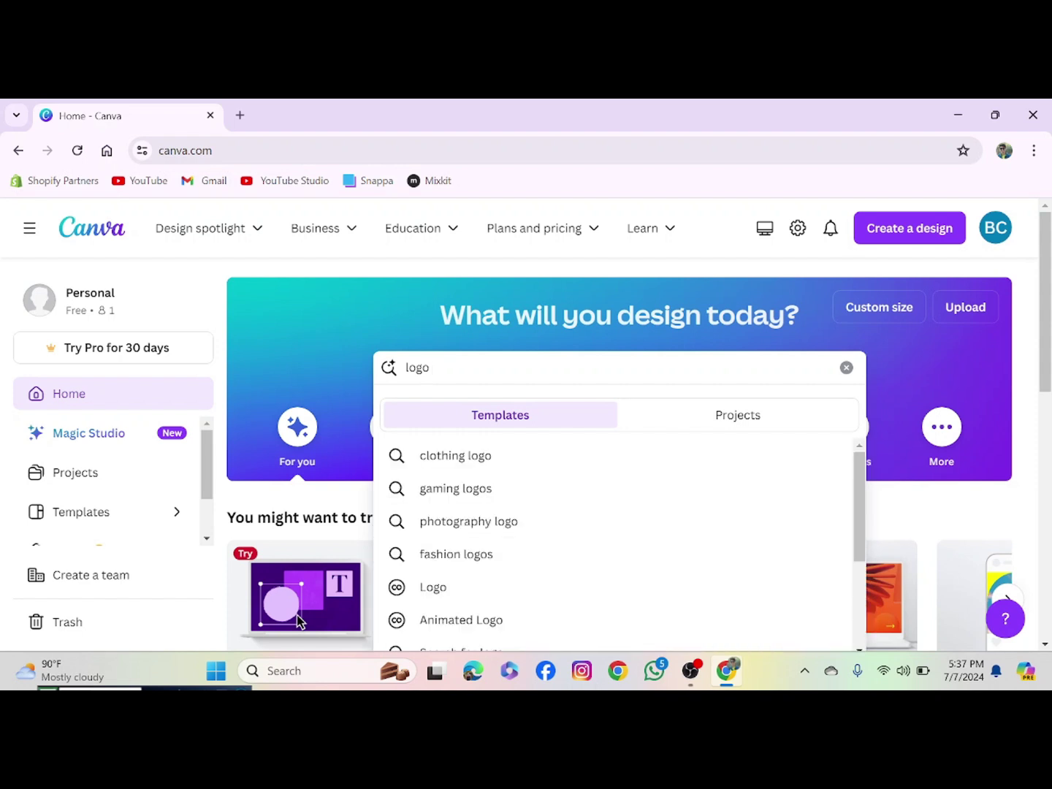
{"action": "type", "text": " d"}
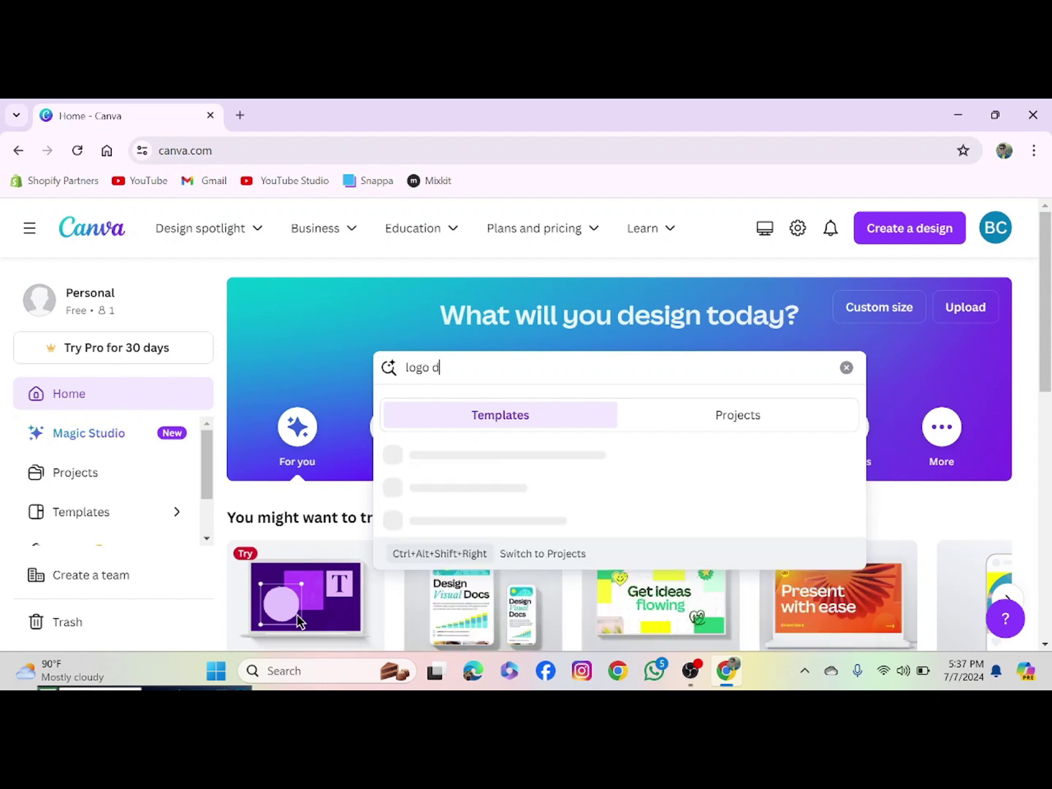
{"action": "type", "text": "esa"}
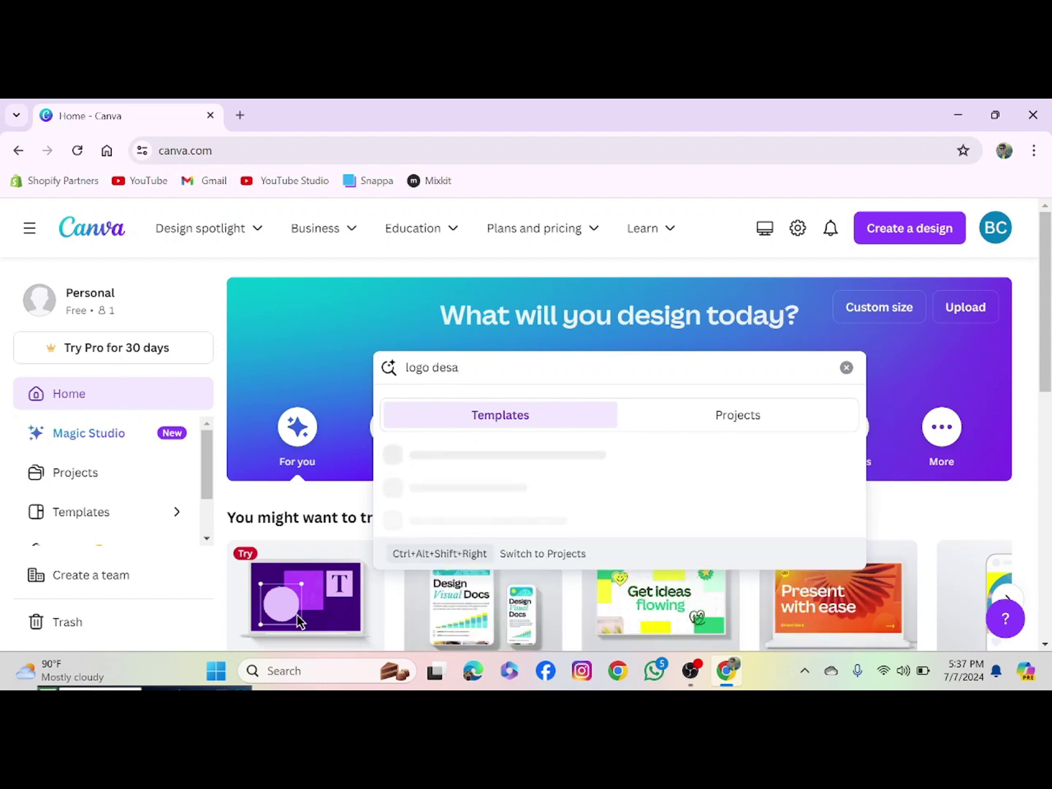
{"action": "type", "text": "in"}
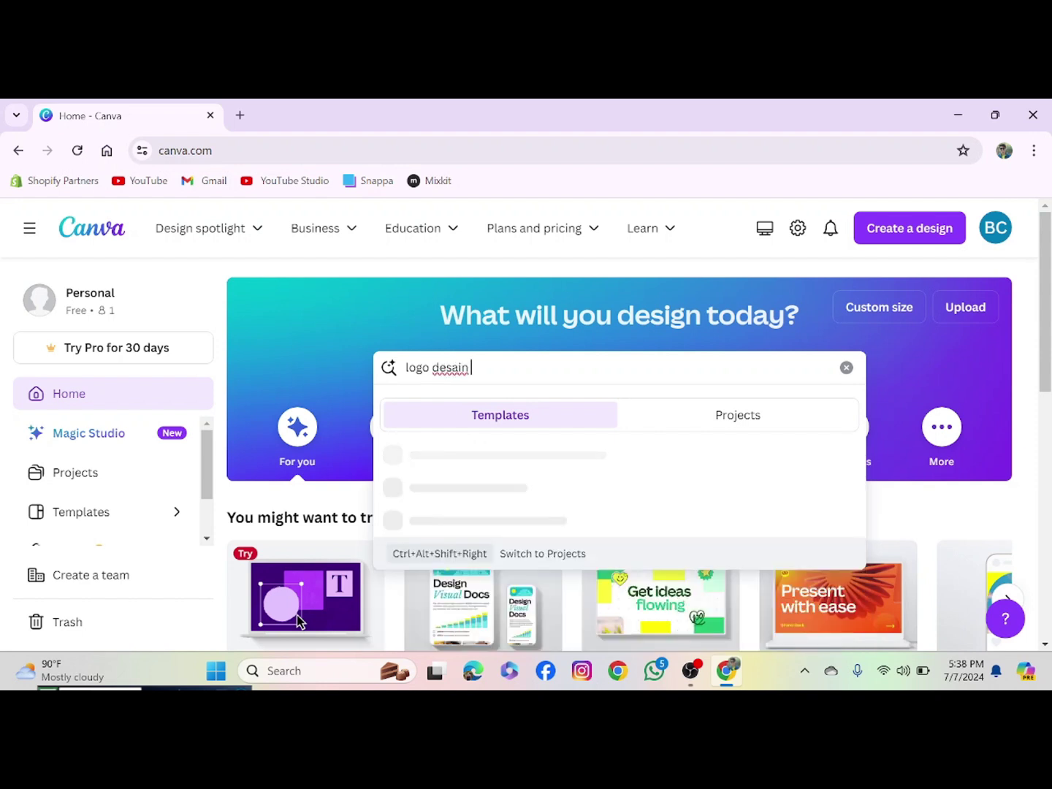
{"action": "type", "text": " tam"}
{"action": "key", "text": "Return"}
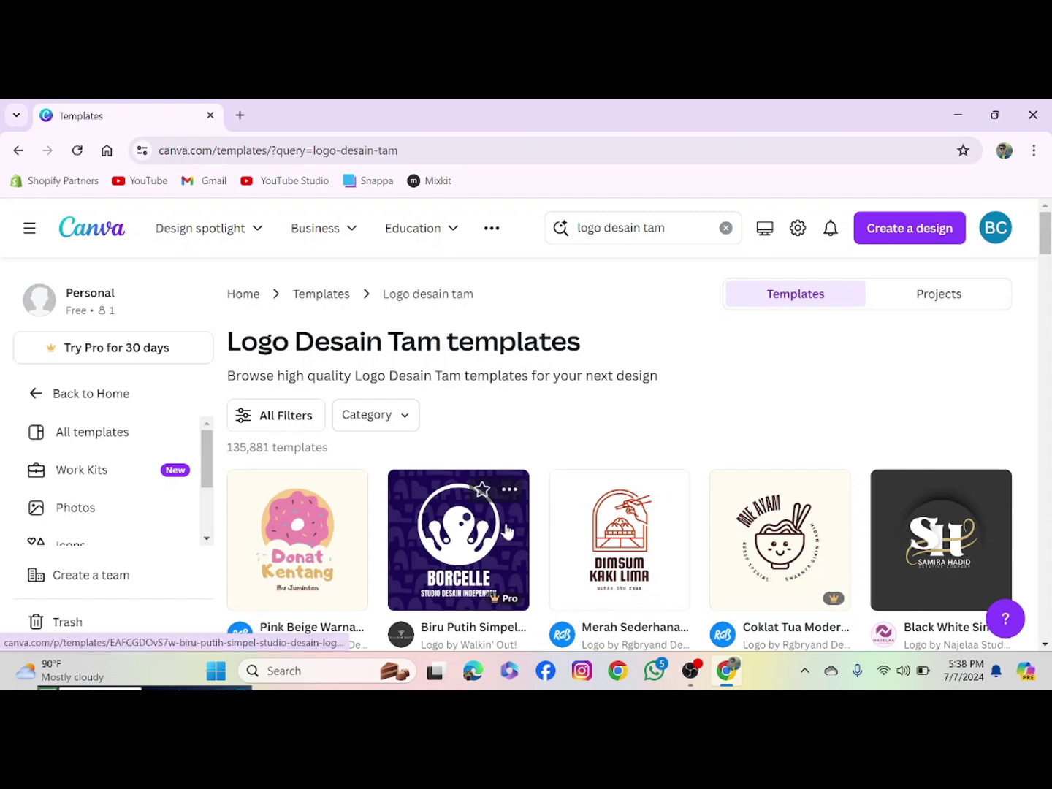
Open the Yellow Minimalist Round Shaped Cafe Logo template for customizing, keeping it in the browser instead of the Canva app
{"action": "scroll", "coordinate": [507, 528], "scroll_direction": "down", "scroll_amount": 1}
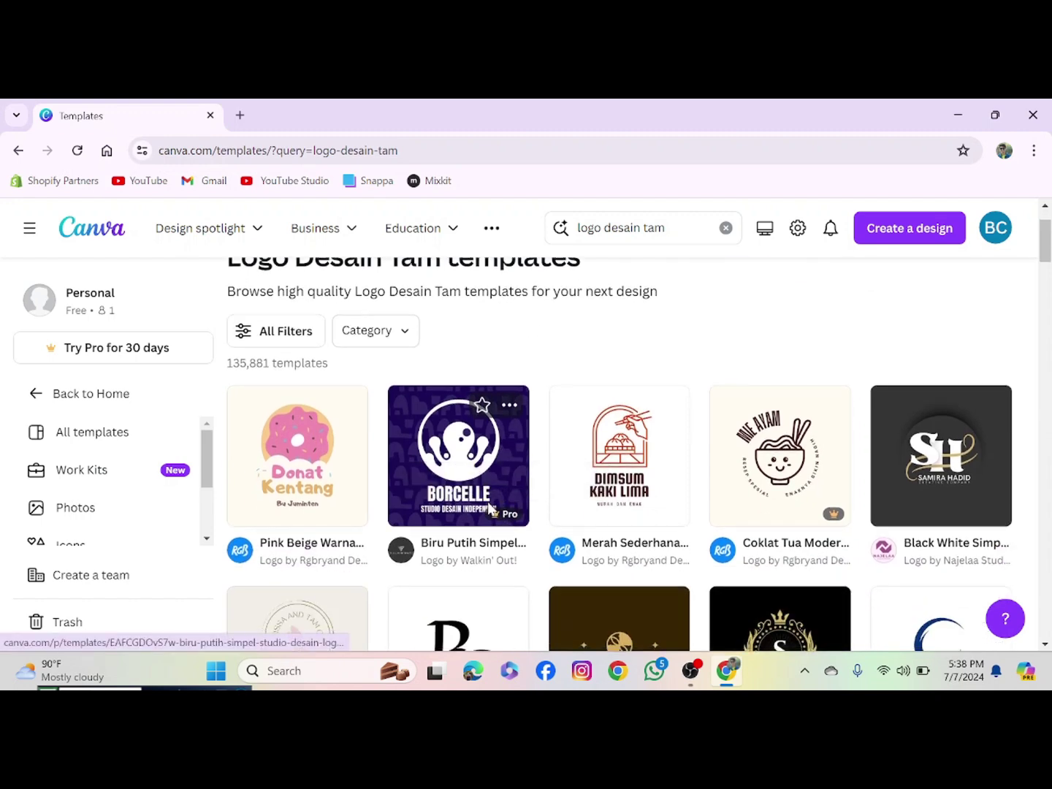
{"action": "scroll", "coordinate": [503, 520], "scroll_direction": "down", "scroll_amount": 2}
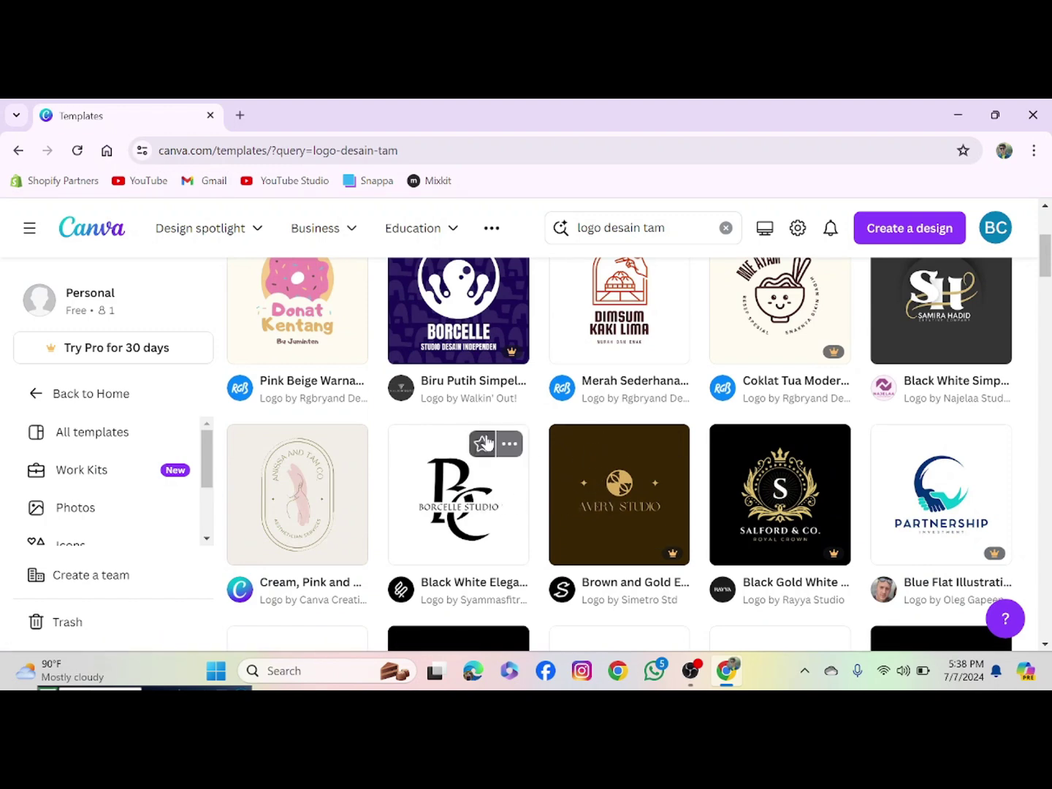
{"action": "scroll", "coordinate": [500, 472], "scroll_direction": "down", "scroll_amount": 3}
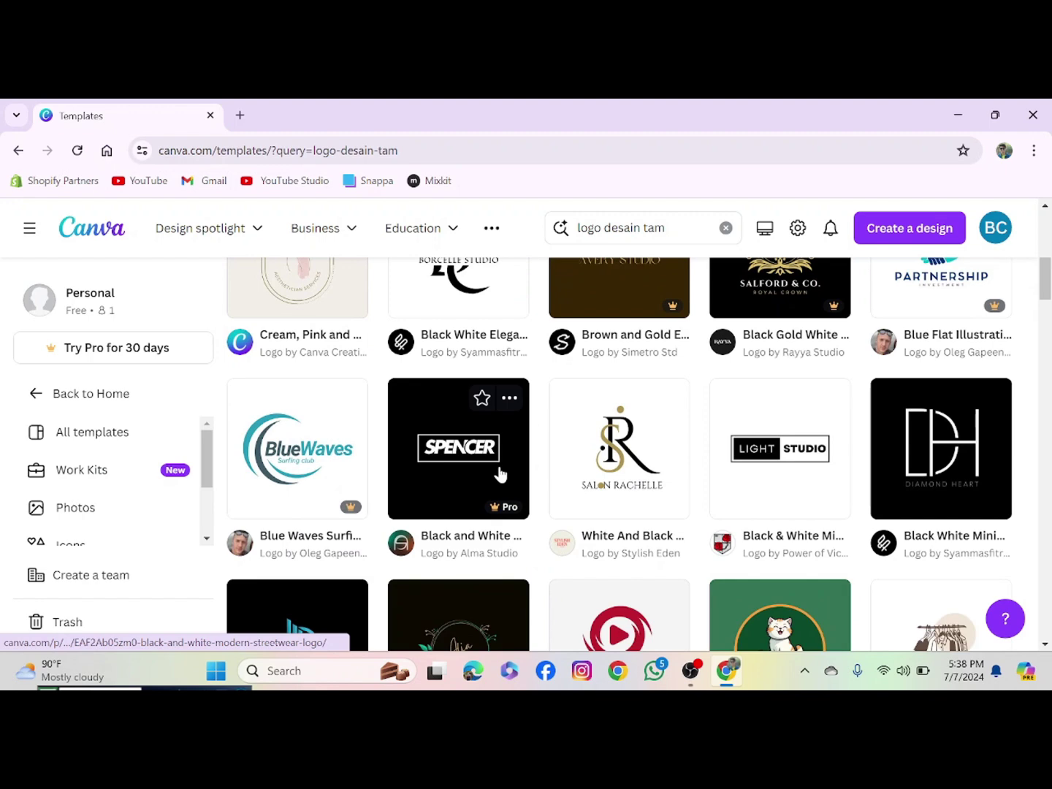
{"action": "scroll", "coordinate": [498, 469], "scroll_direction": "down", "scroll_amount": 3}
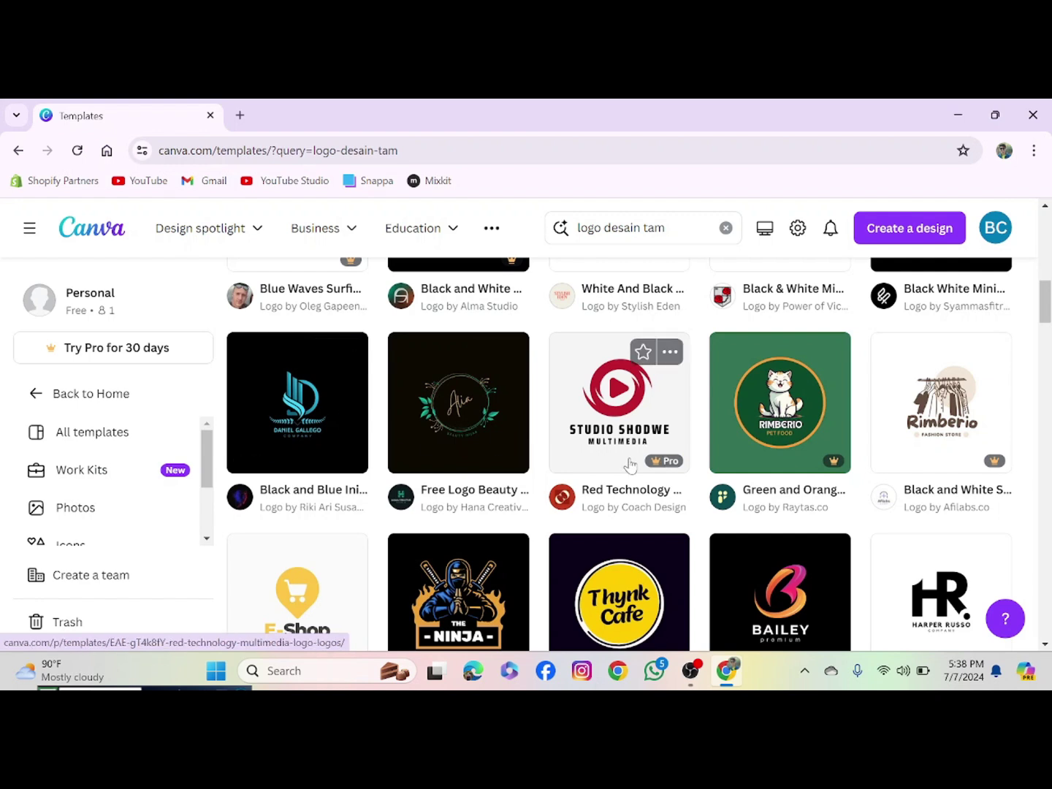
{"action": "mouse_move", "coordinate": [670, 464]}
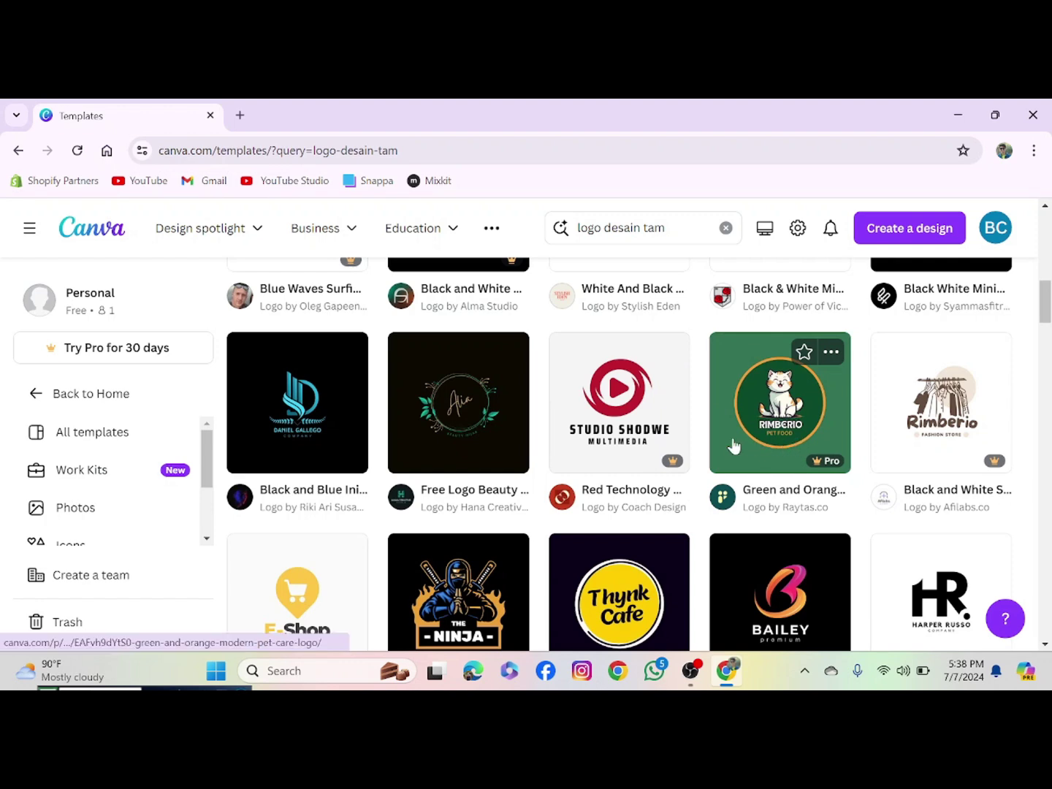
{"action": "scroll", "coordinate": [732, 445], "scroll_direction": "down", "scroll_amount": 2}
{"action": "scroll", "coordinate": [727, 443], "scroll_direction": "down", "scroll_amount": 1}
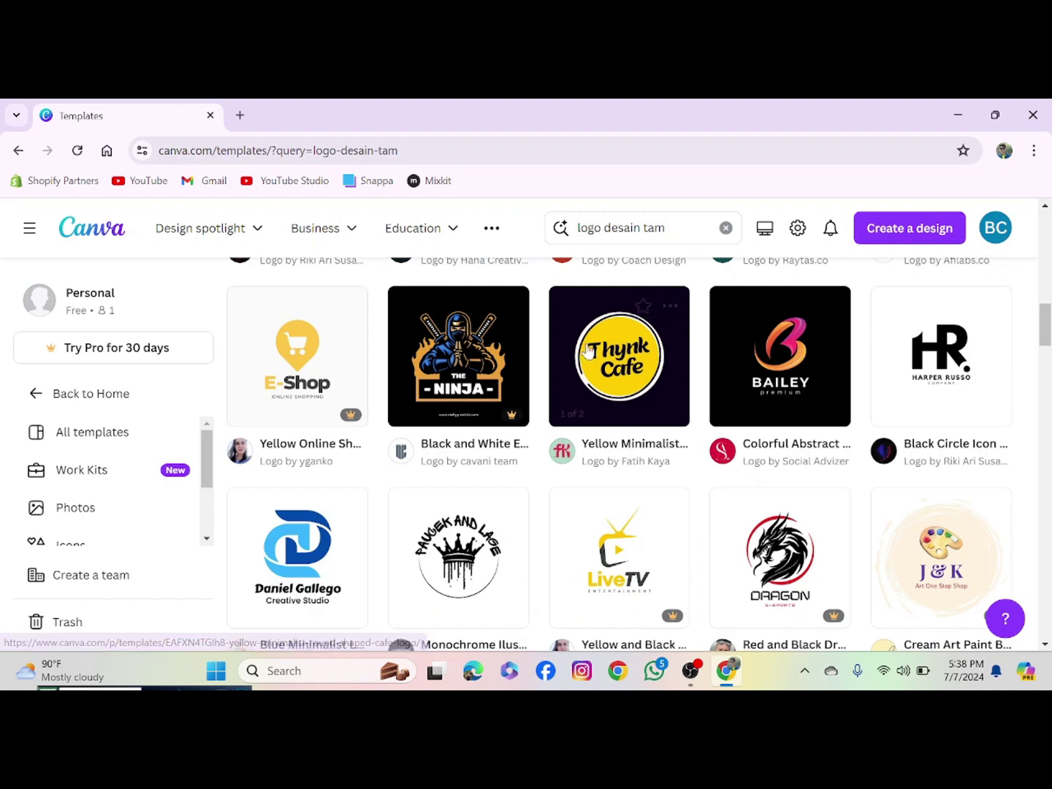
{"action": "left_click", "coordinate": [606, 359]}
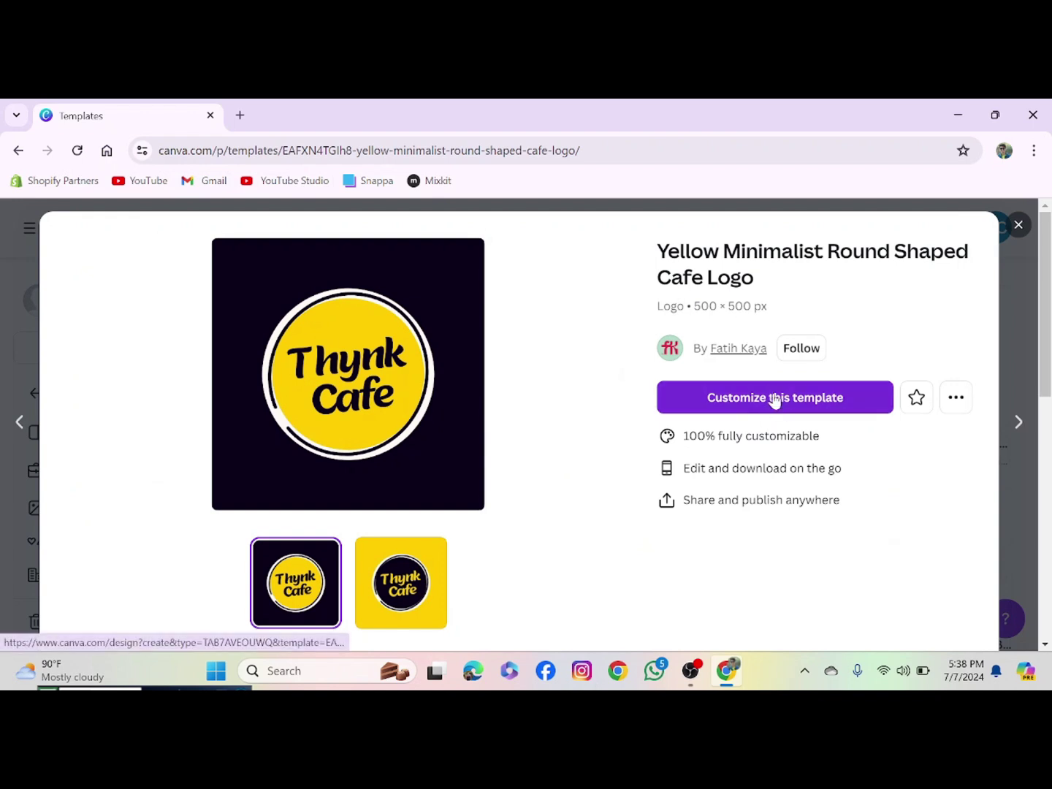
{"action": "left_click", "coordinate": [774, 398]}
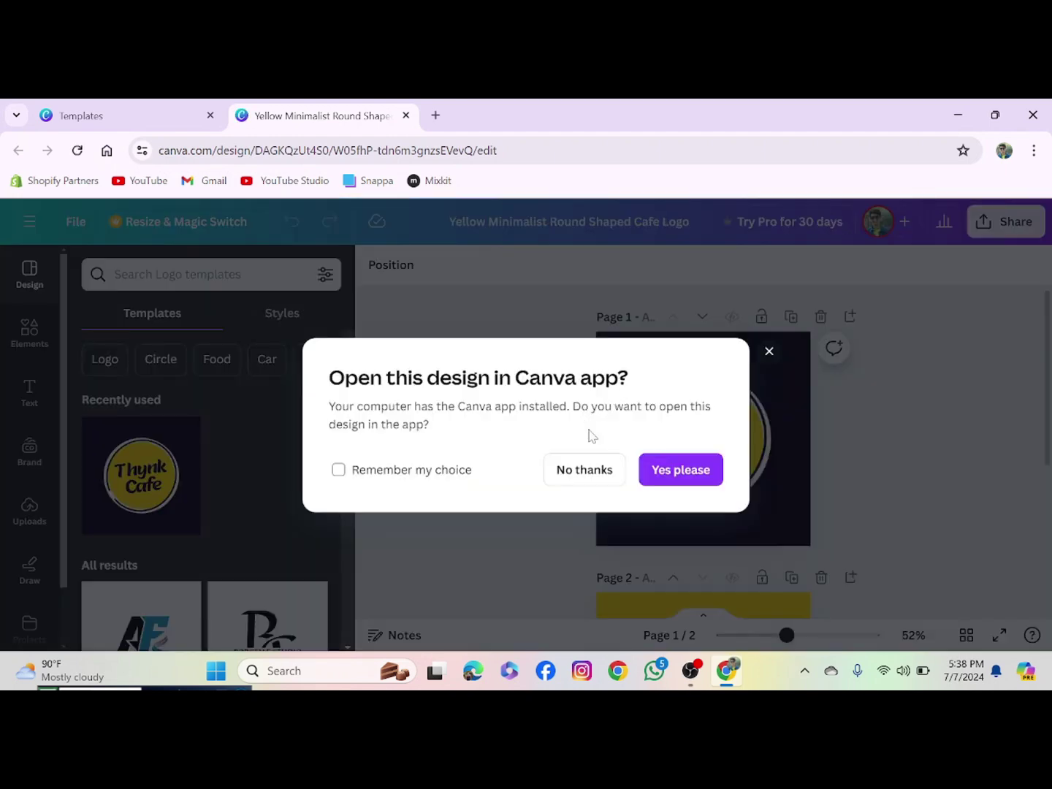
{"action": "left_click", "coordinate": [587, 471]}
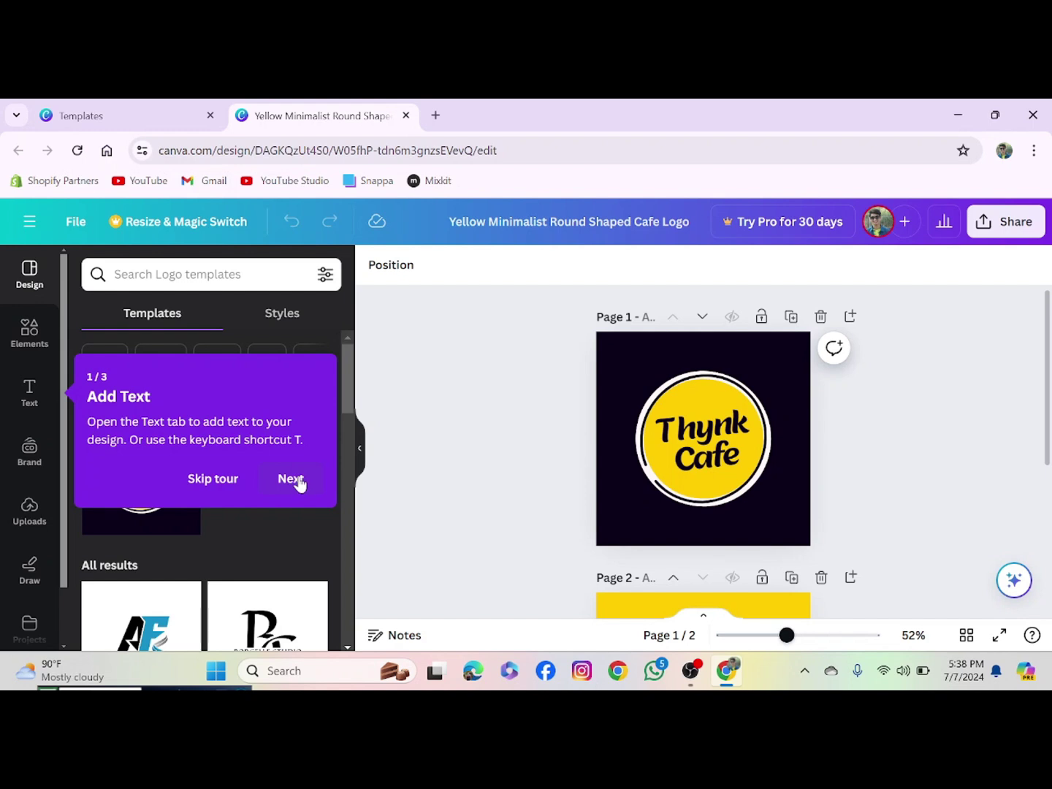
Skip the editor tour and select the dark background of page 1
{"action": "left_click", "coordinate": [219, 477]}
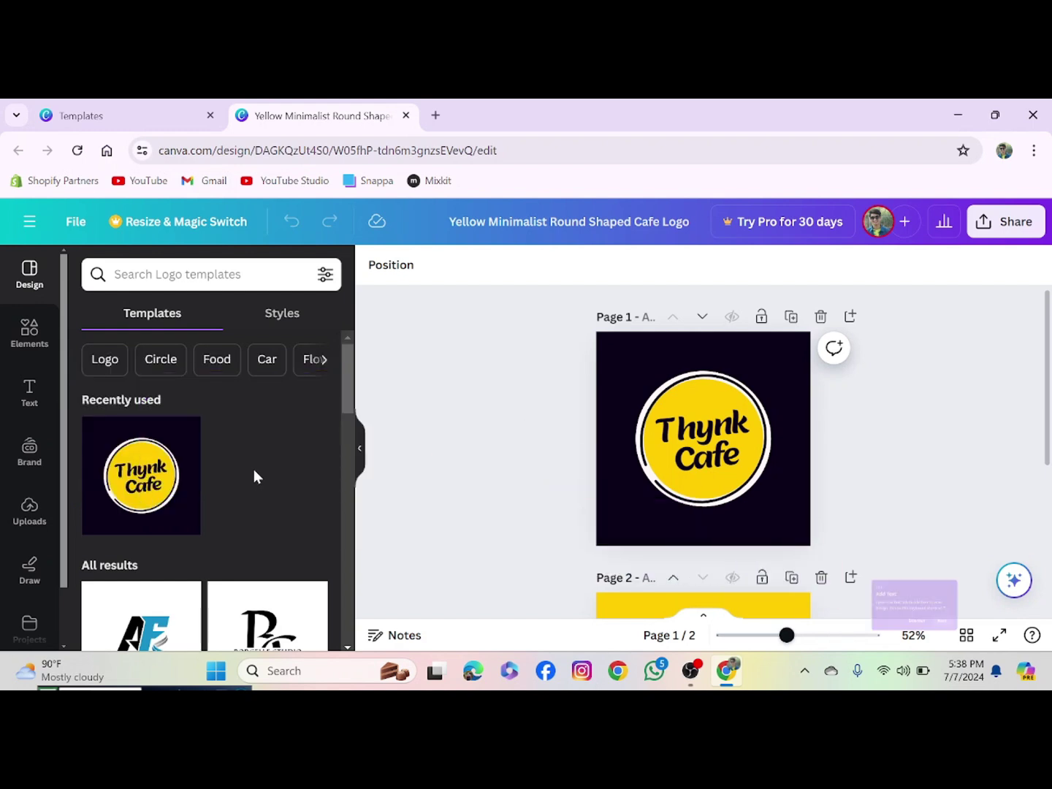
{"action": "left_click", "coordinate": [627, 368]}
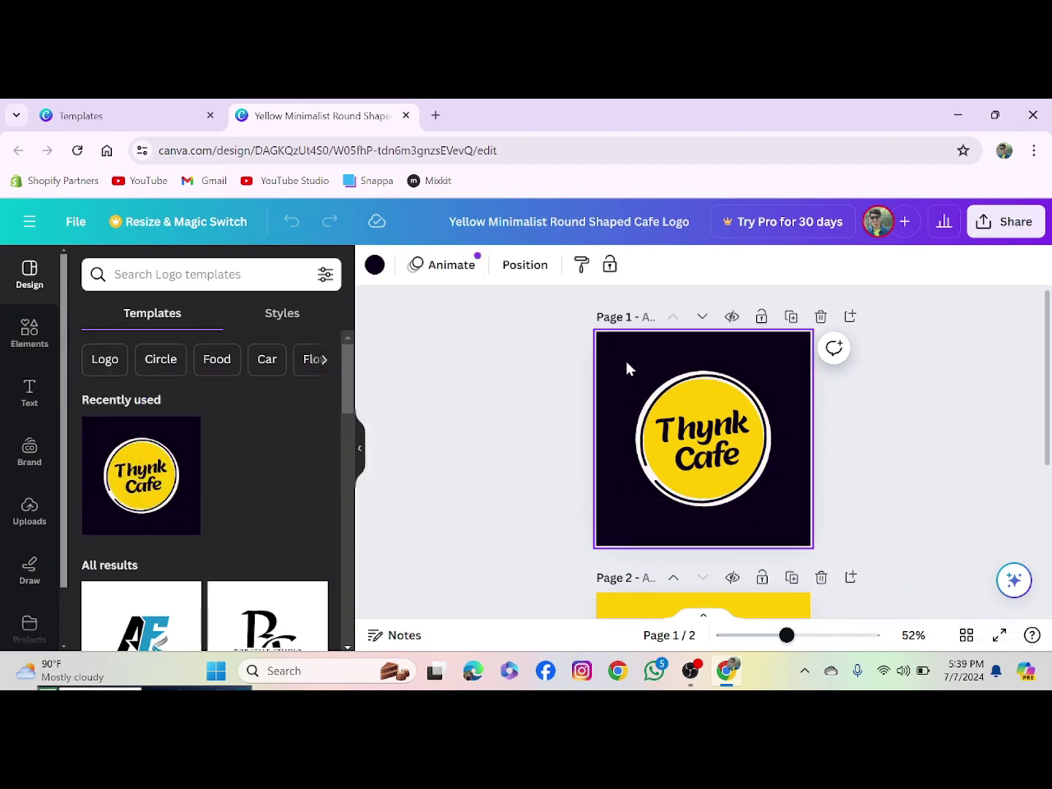
Change the dark background of page 1 to the light blue from the default solid colors
{"action": "left_click", "coordinate": [375, 265]}
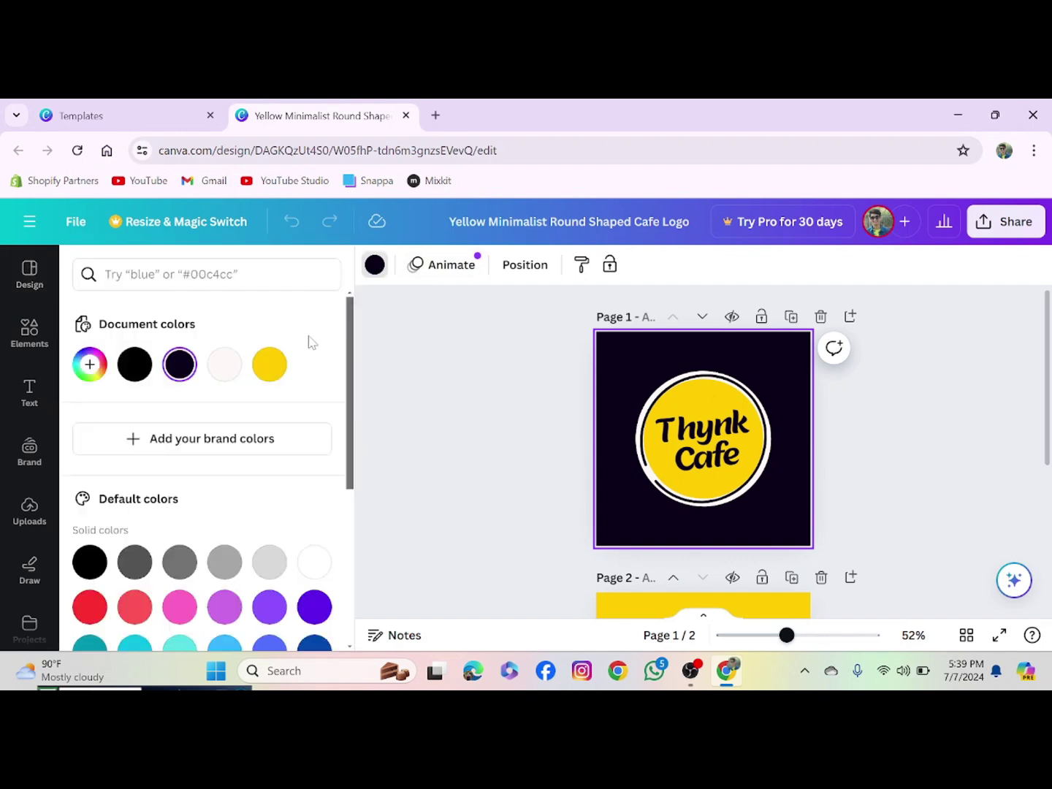
{"action": "scroll", "coordinate": [293, 424], "scroll_direction": "down", "scroll_amount": 1}
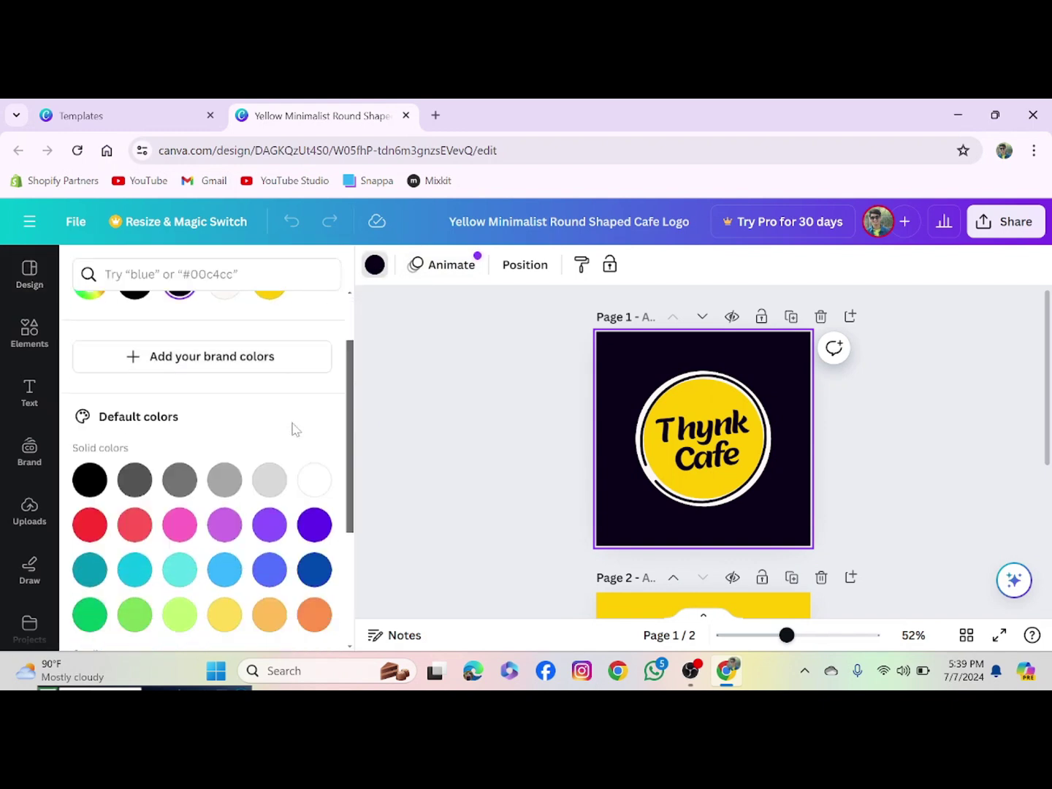
{"action": "left_click", "coordinate": [225, 569]}
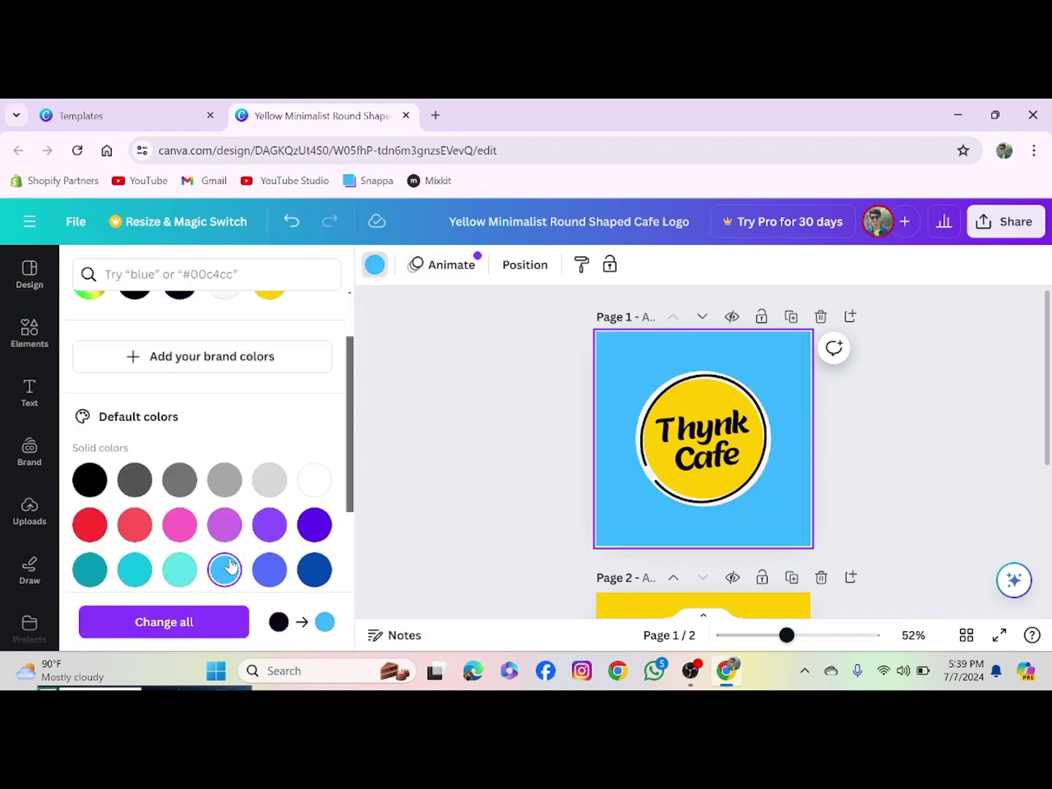
Replace the "Thynk Cafe" text in the page 1 logo with the brand owner's first name
{"action": "left_click", "coordinate": [706, 406]}
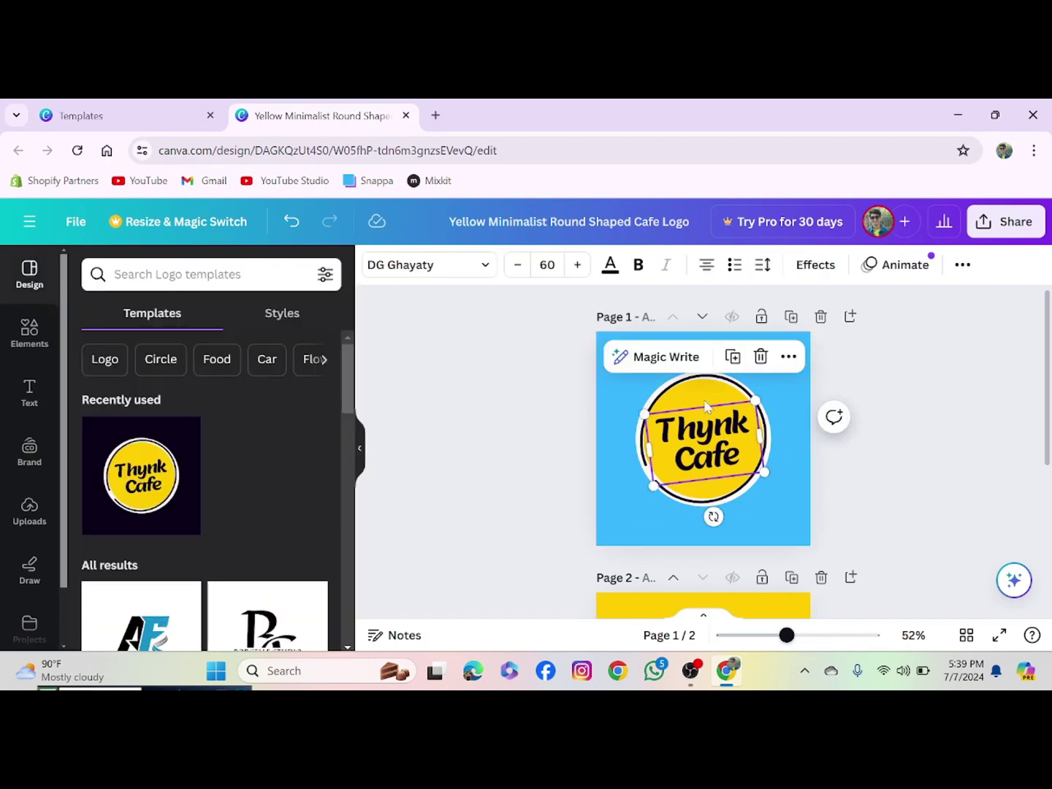
{"action": "left_click", "coordinate": [710, 409]}
{"action": "left_click", "coordinate": [710, 410]}
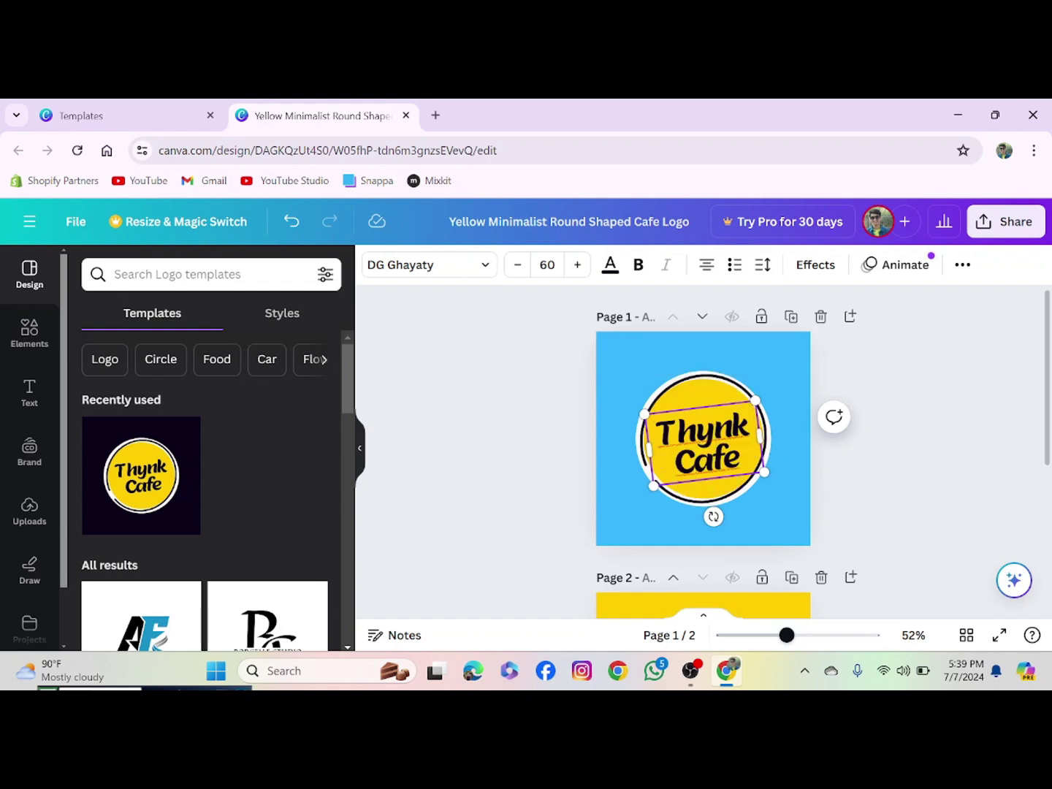
{"action": "left_click", "coordinate": [728, 408]}
{"action": "key", "text": "ctrl+a"}
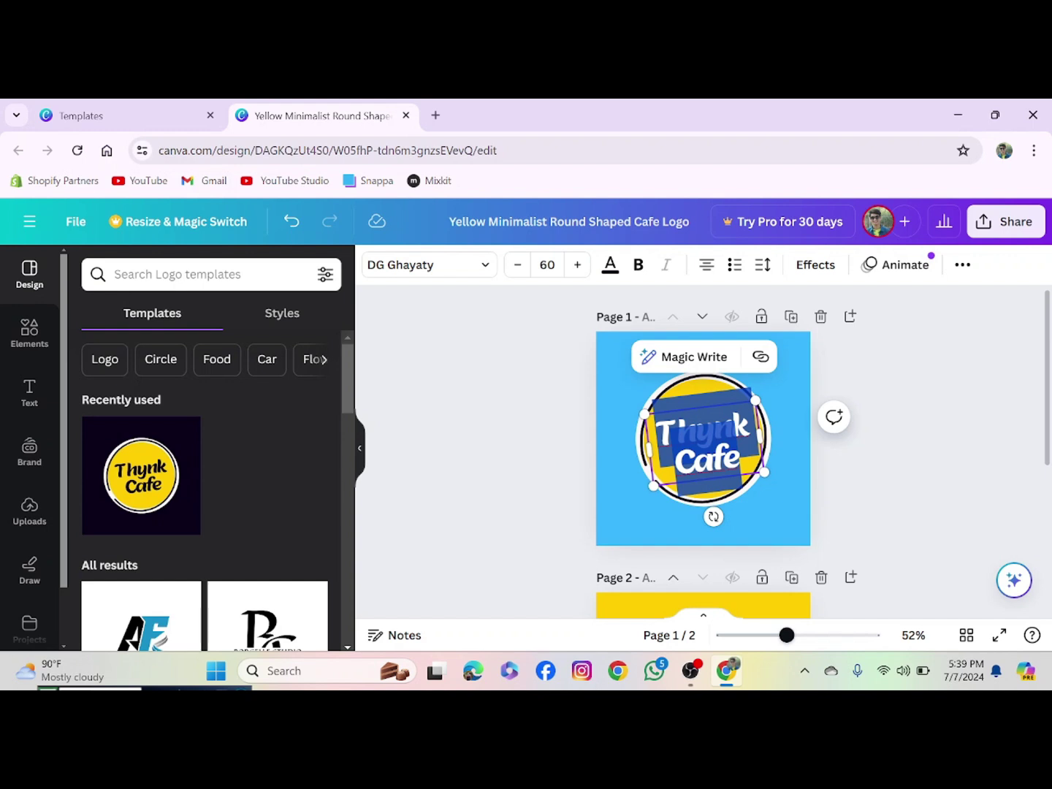
{"action": "key", "text": "BackSpace"}
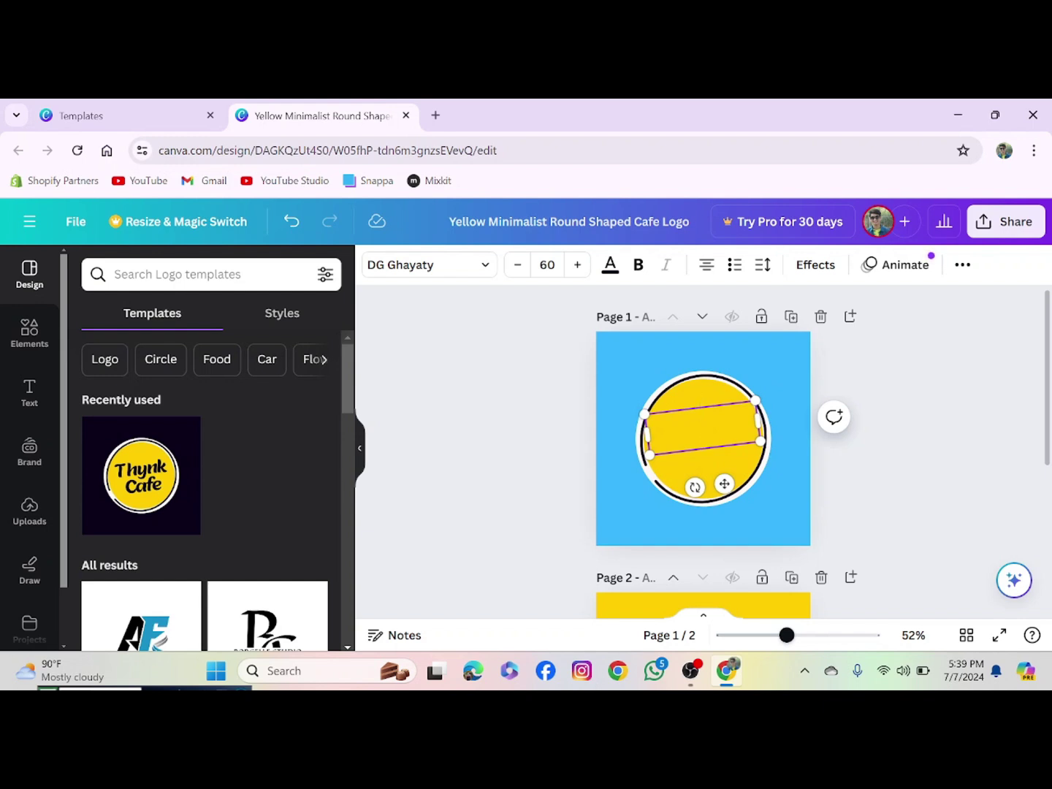
{"action": "type", "text": "RAyhan"}
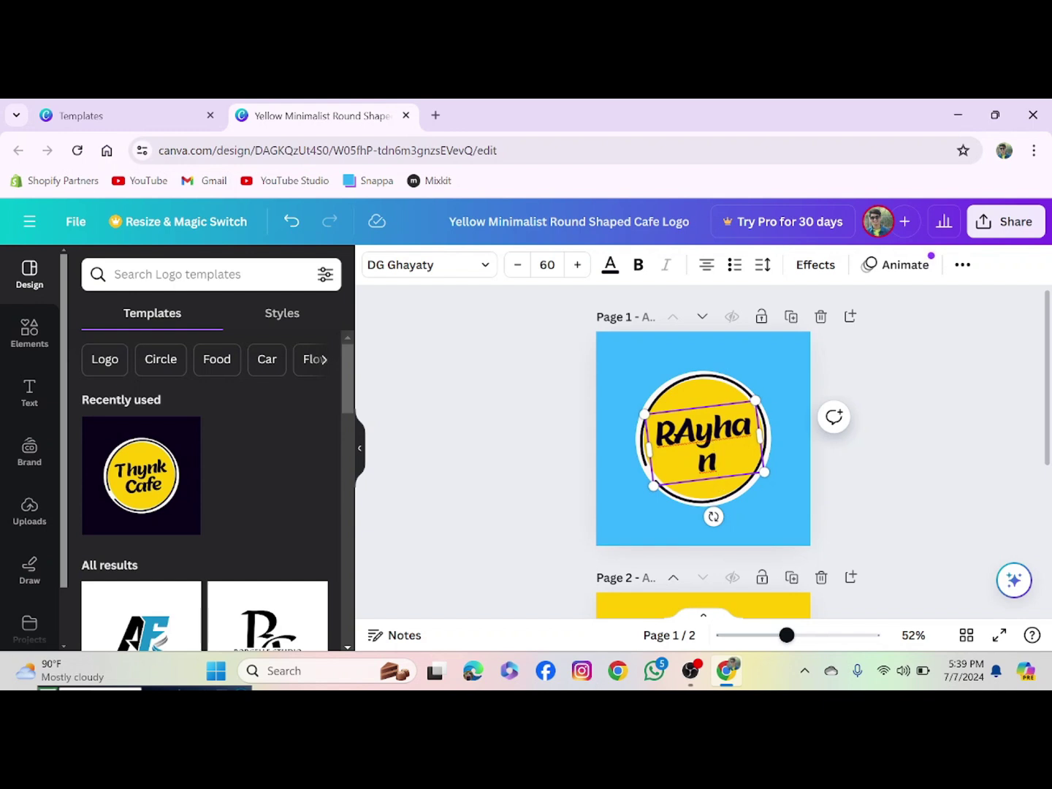
Reduce the font size of the name text in the logo to 52
{"action": "key", "text": "ctrl+a"}
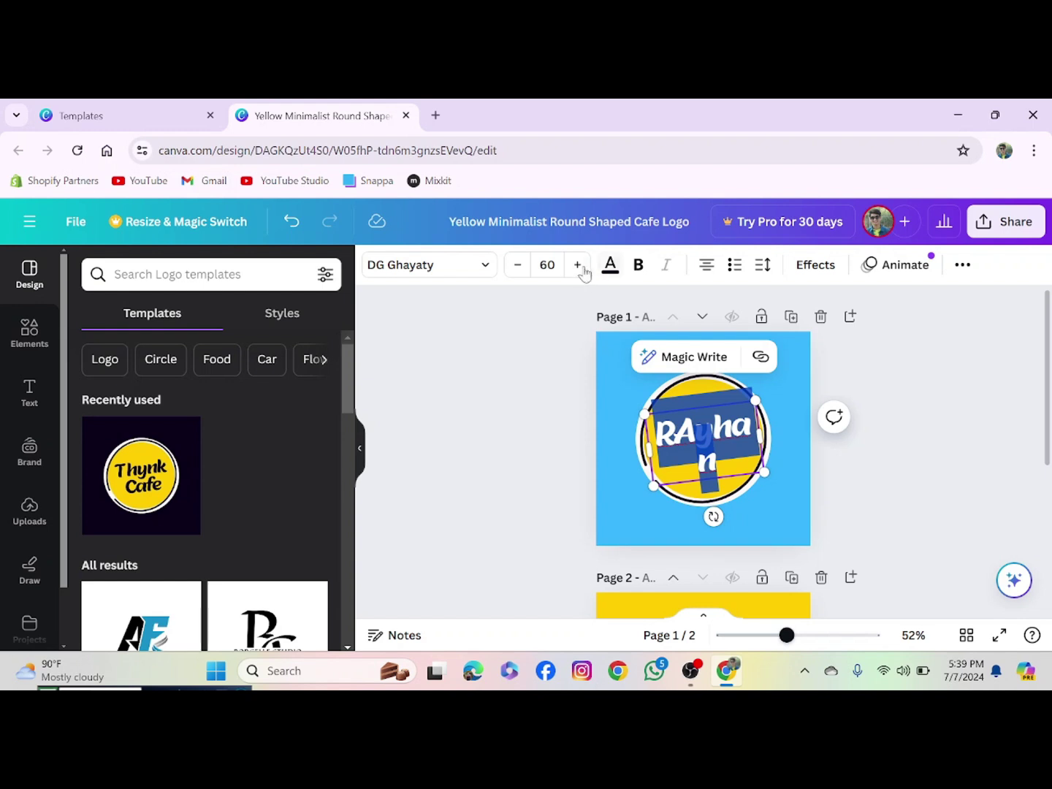
{"action": "left_click", "coordinate": [517, 265]}
{"action": "left_click", "coordinate": [517, 265]}
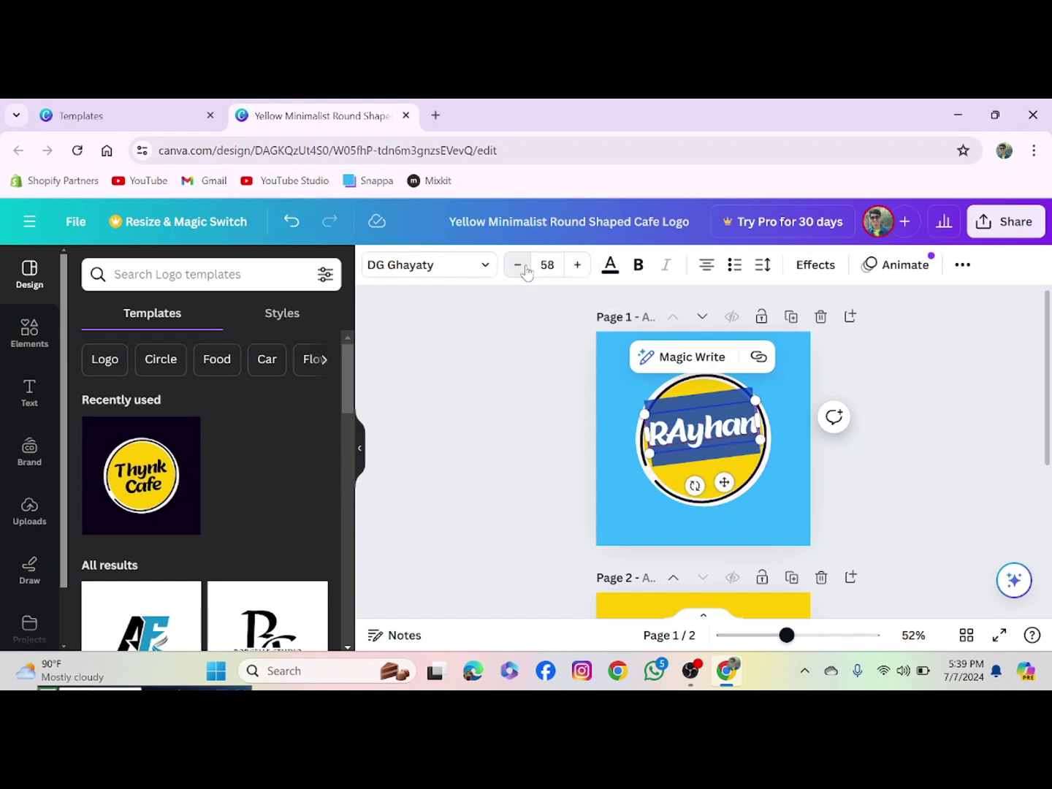
{"action": "left_click", "coordinate": [517, 266]}
{"action": "left_click", "coordinate": [517, 266]}
{"action": "left_click", "coordinate": [517, 265]}
{"action": "left_click", "coordinate": [517, 265]}
{"action": "left_click", "coordinate": [517, 265]}
{"action": "left_click", "coordinate": [517, 266]}
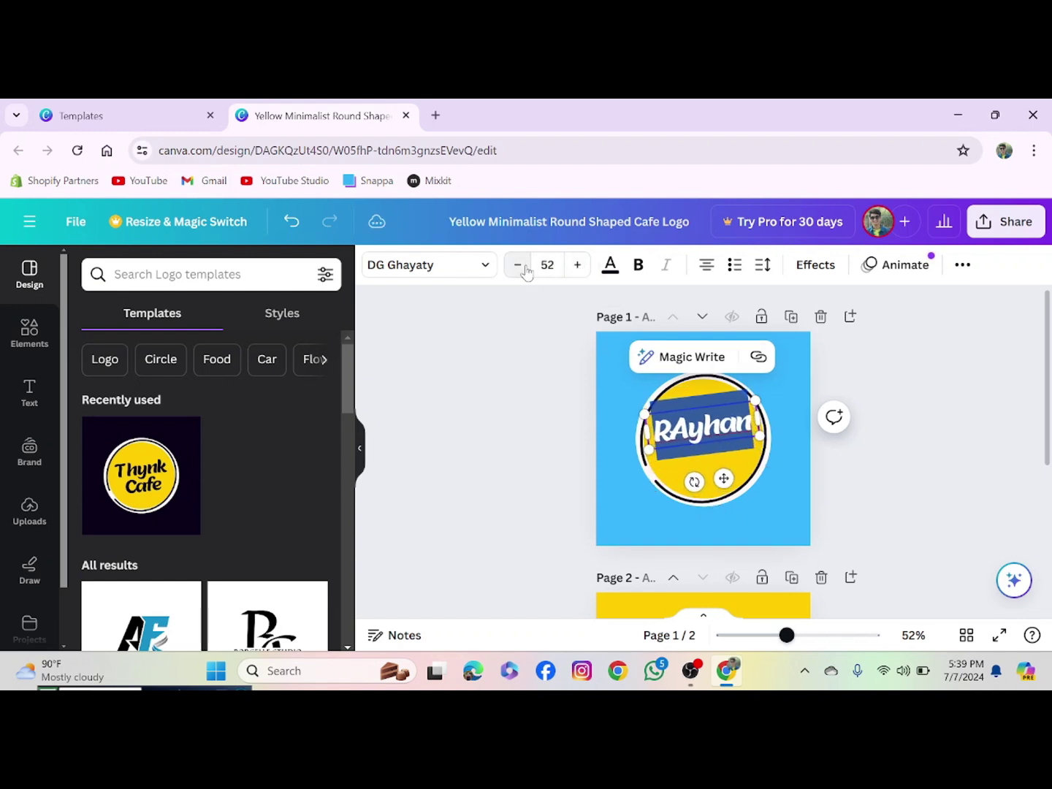
{"action": "left_click", "coordinate": [862, 375]}
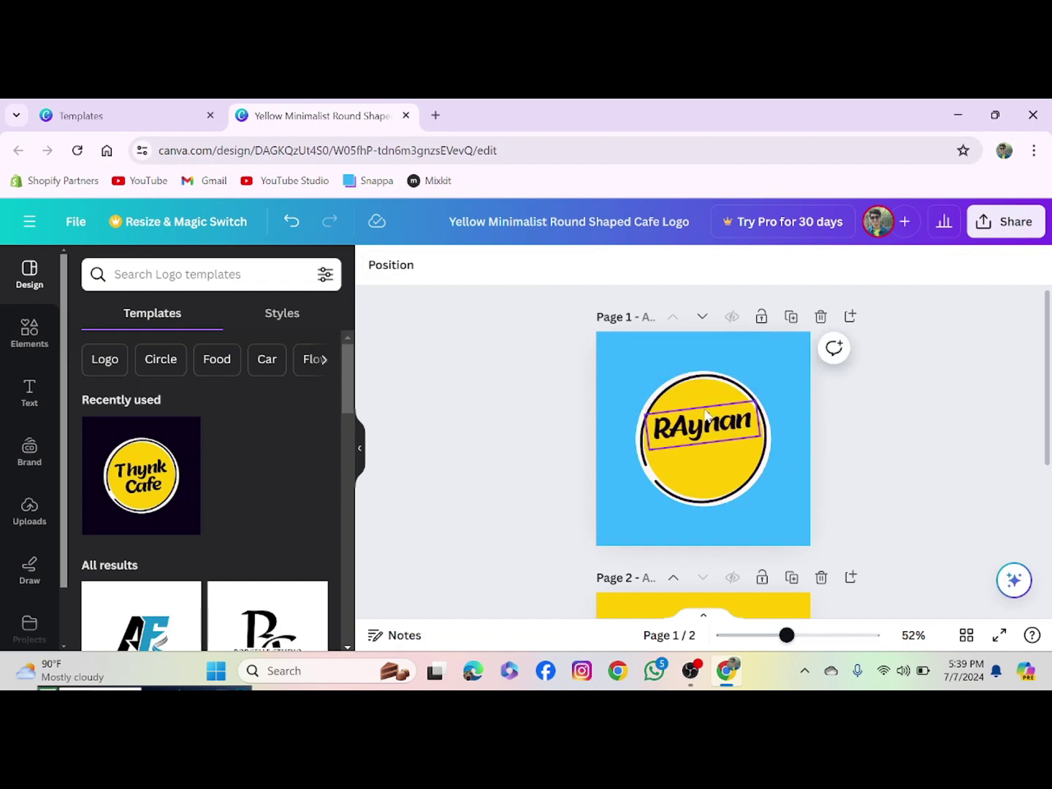
Try Archivo Black on the logo's name text, and settle on the Bukhari Script font
{"action": "left_click", "coordinate": [692, 431]}
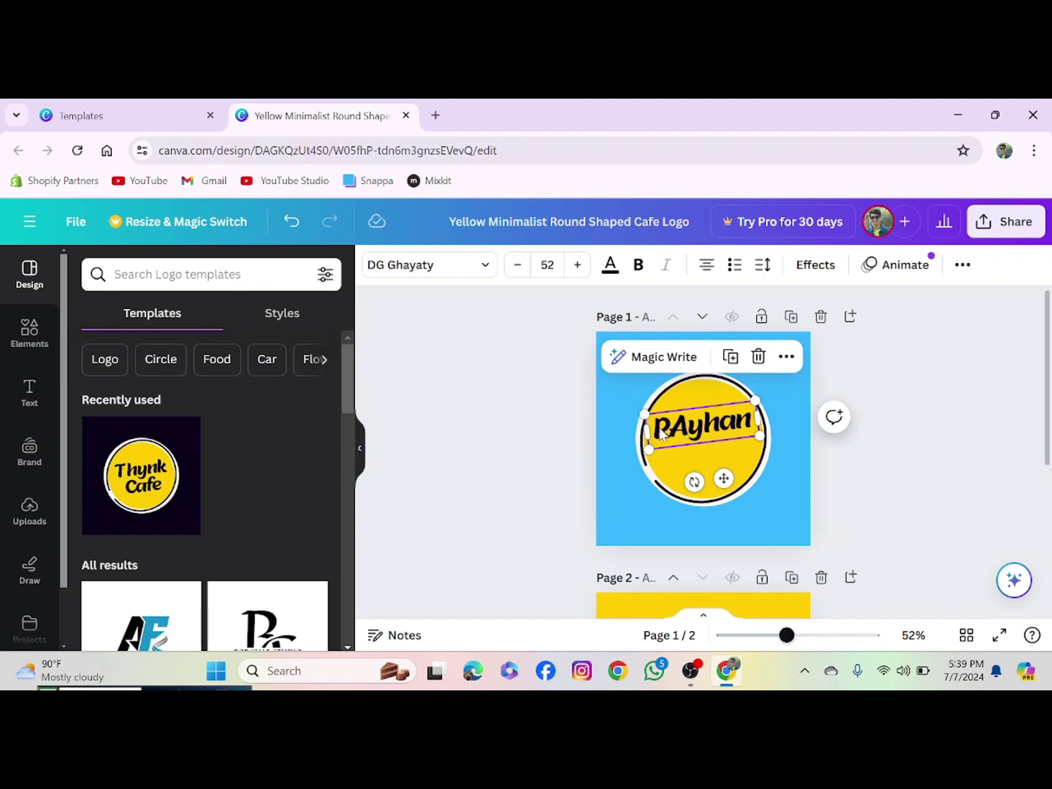
{"action": "left_click", "coordinate": [654, 432]}
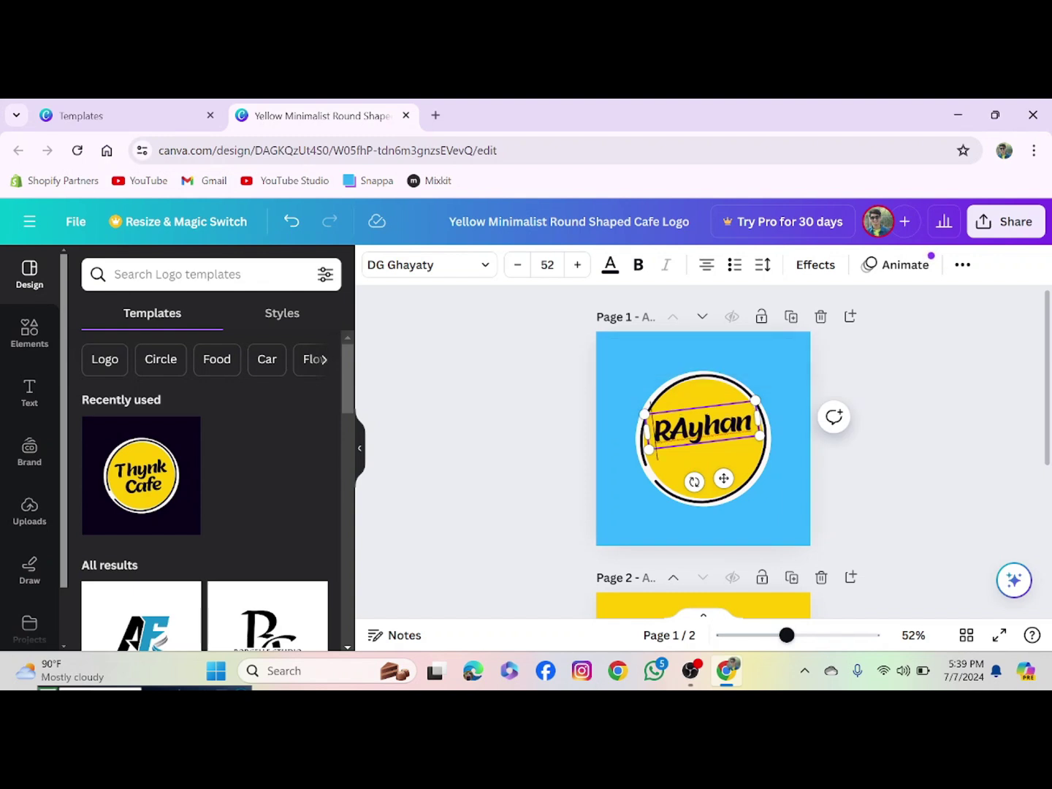
{"action": "key", "text": "ctrl+a"}
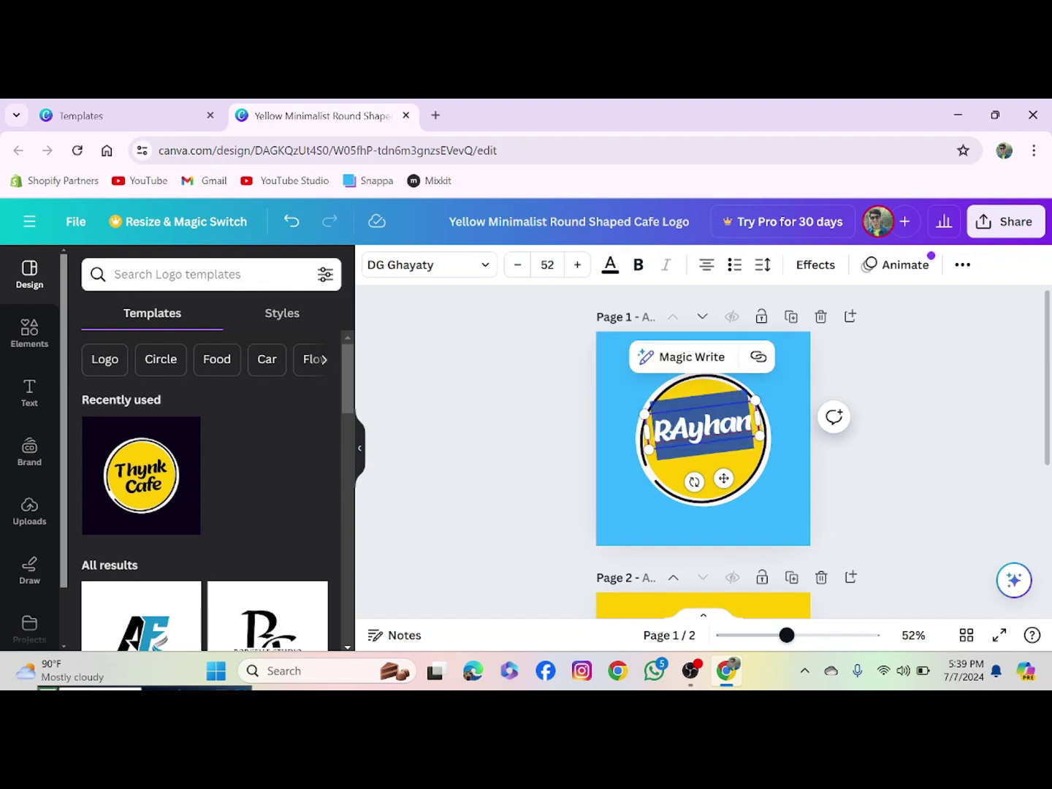
{"action": "left_click", "coordinate": [483, 266]}
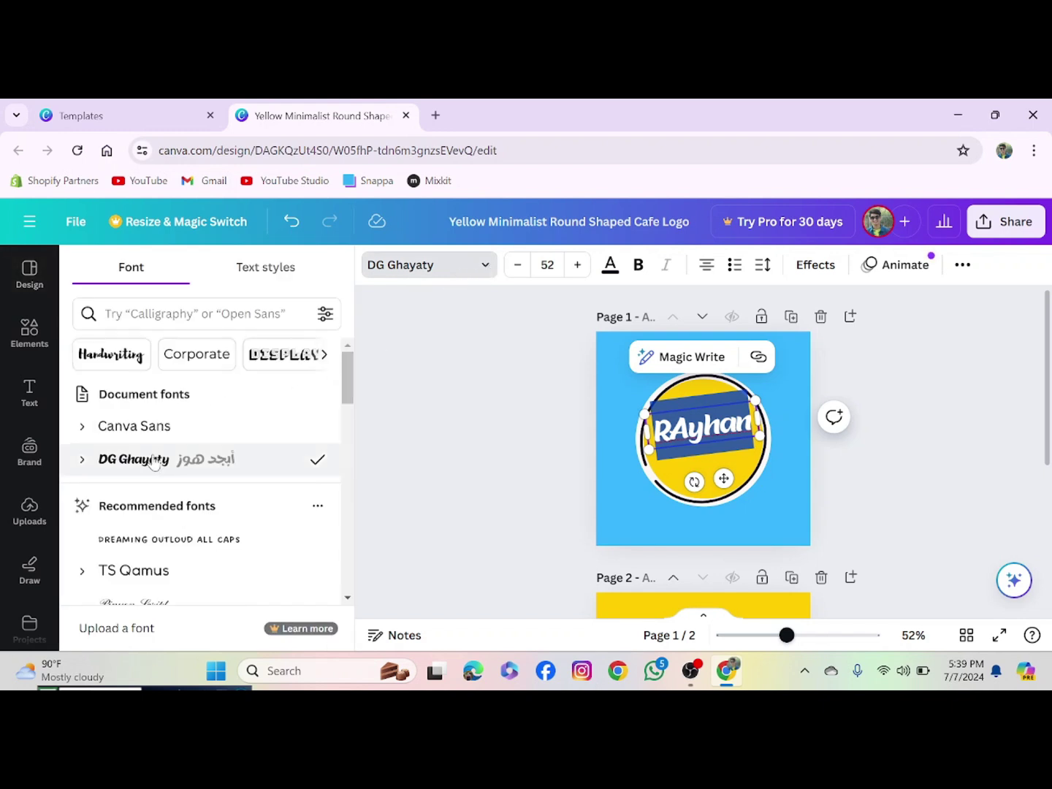
{"action": "scroll", "coordinate": [161, 547], "scroll_direction": "down", "scroll_amount": 5}
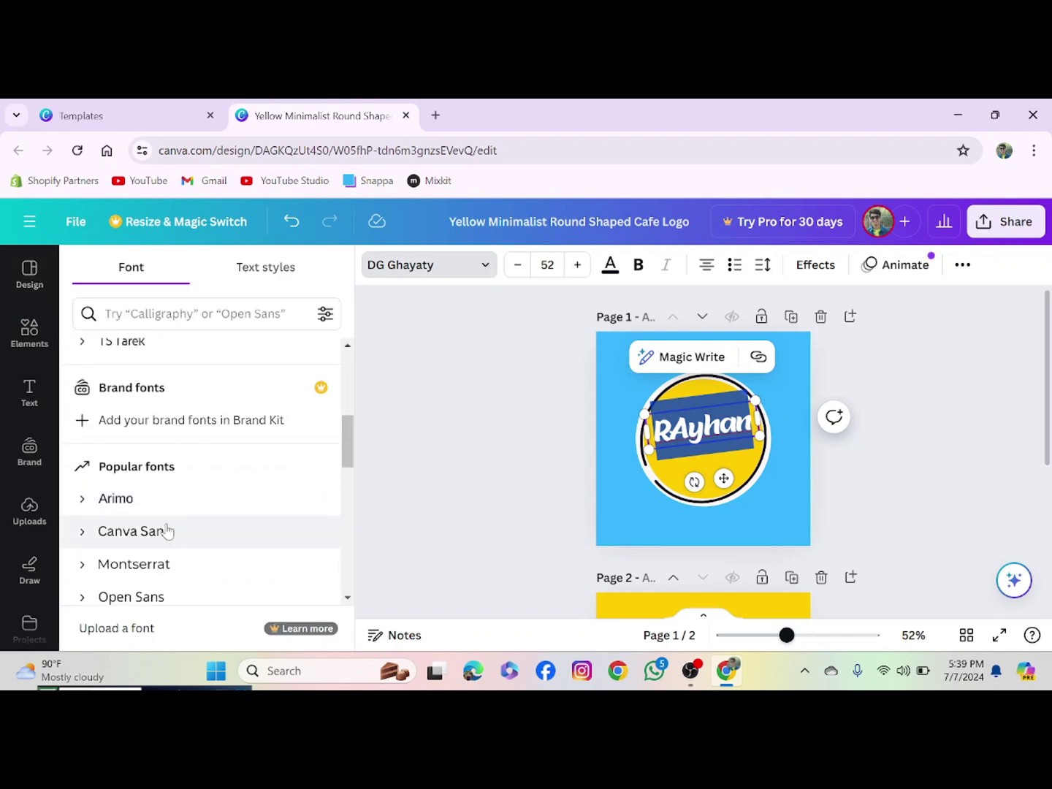
{"action": "scroll", "coordinate": [162, 395], "scroll_direction": "down", "scroll_amount": 5}
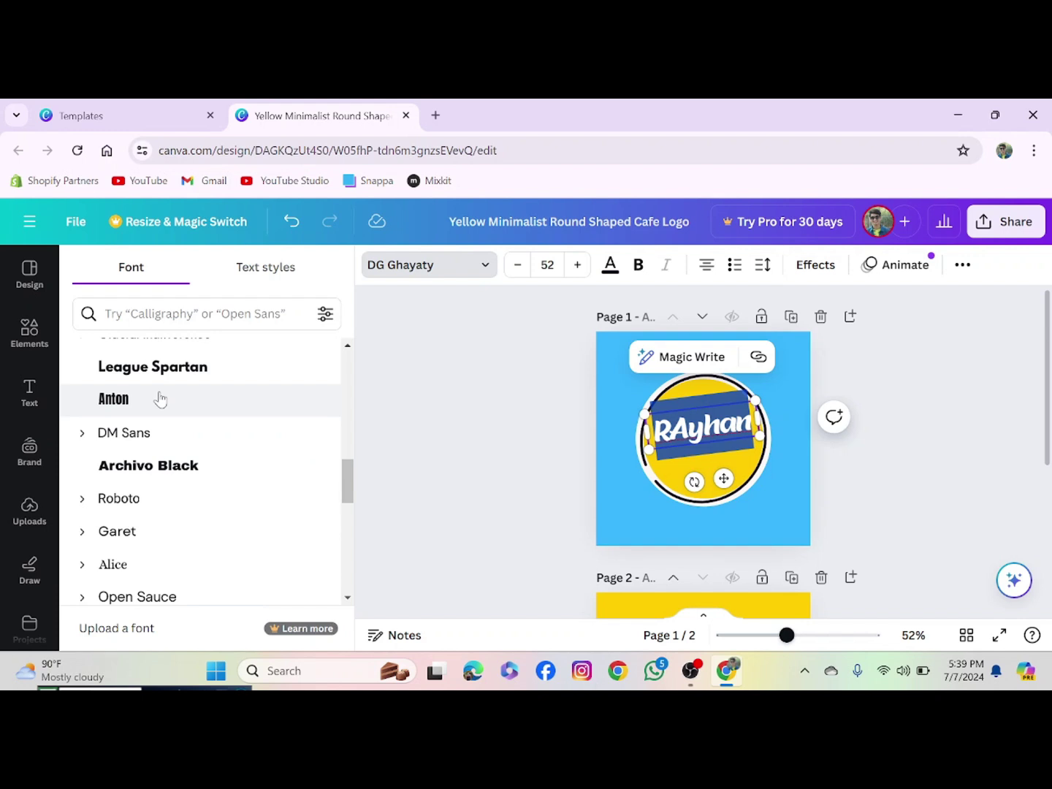
{"action": "left_click", "coordinate": [168, 475]}
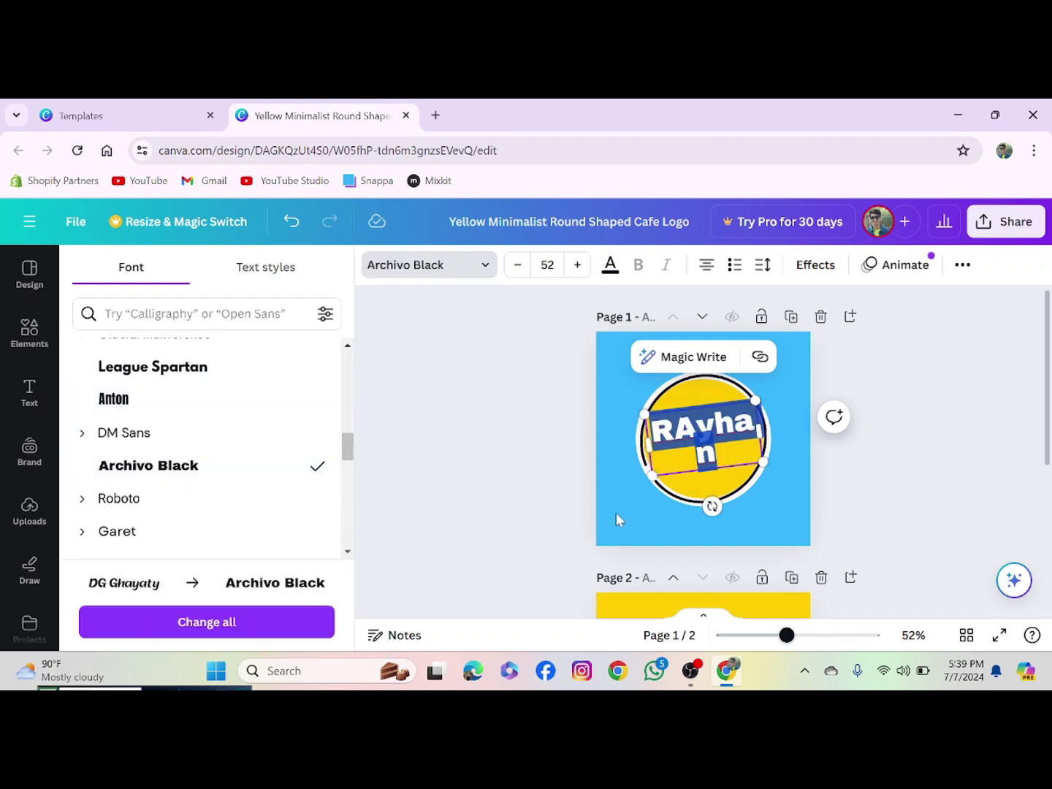
{"action": "scroll", "coordinate": [207, 483], "scroll_direction": "down", "scroll_amount": 3}
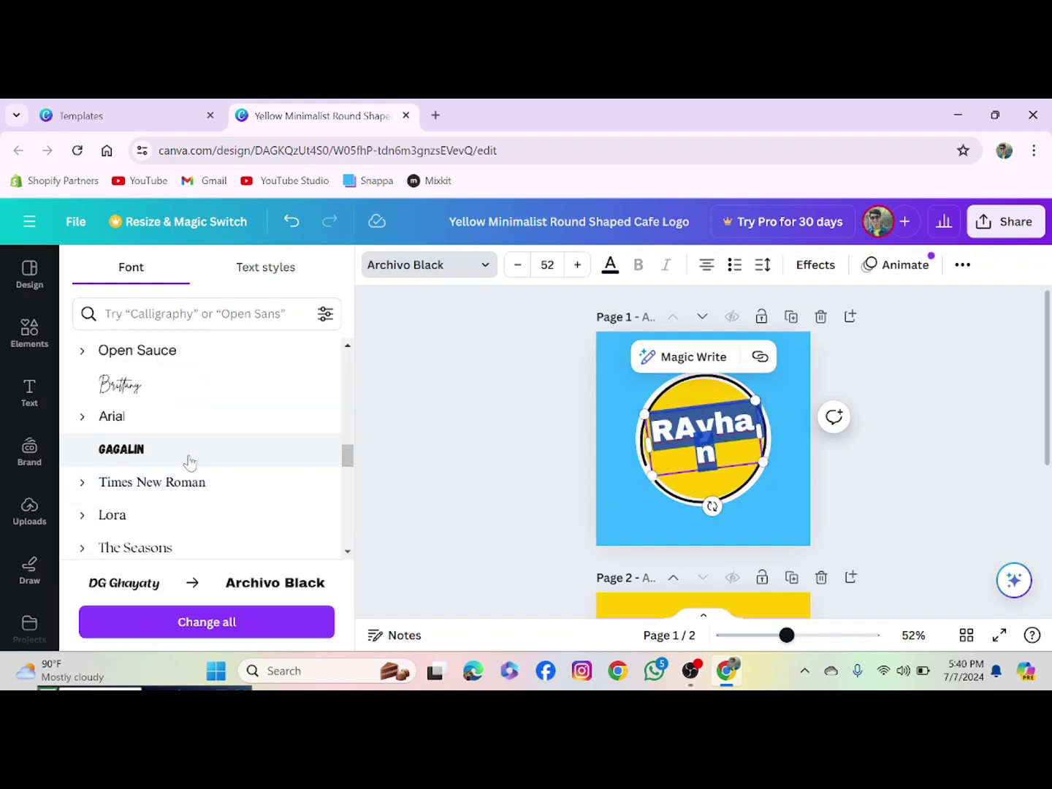
{"action": "scroll", "coordinate": [189, 461], "scroll_direction": "down", "scroll_amount": 3}
{"action": "scroll", "coordinate": [188, 461], "scroll_direction": "down", "scroll_amount": 6}
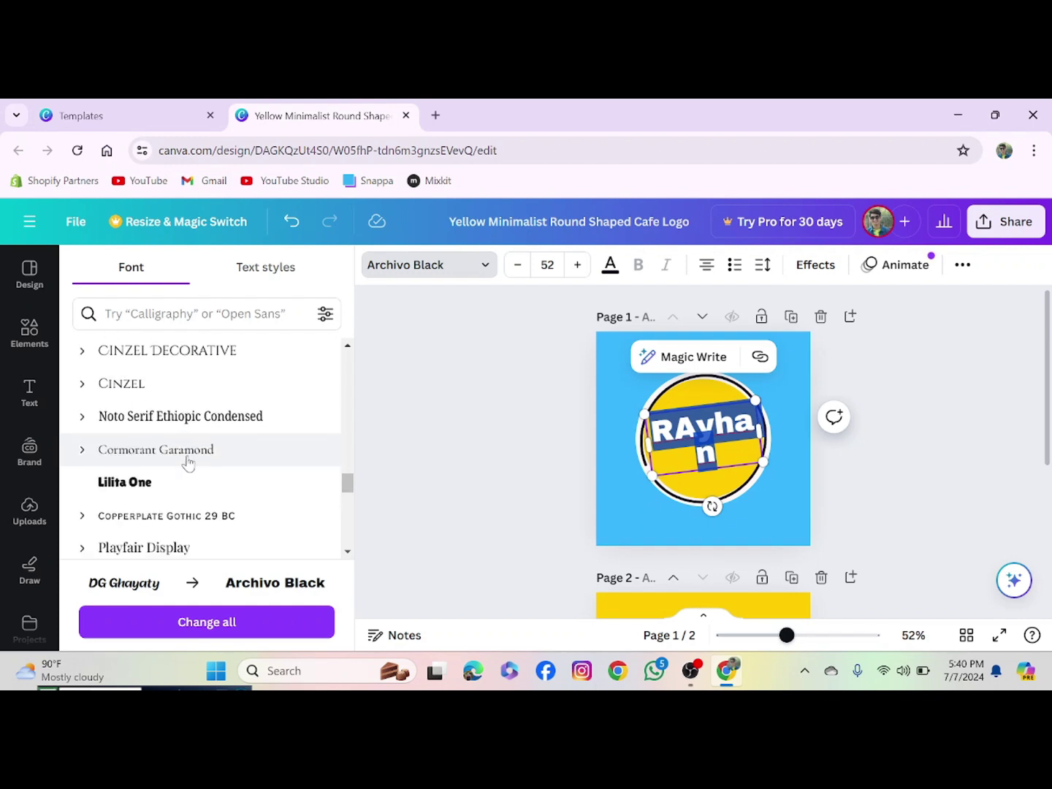
{"action": "scroll", "coordinate": [187, 461], "scroll_direction": "down", "scroll_amount": 1}
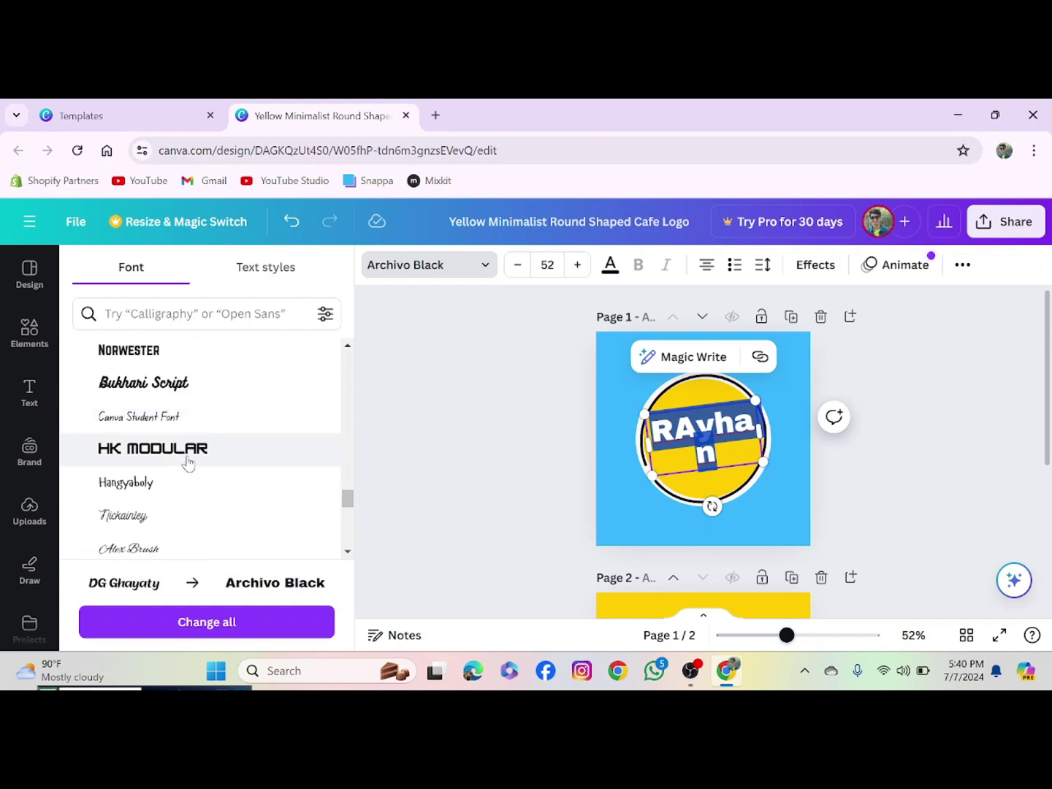
{"action": "left_click", "coordinate": [187, 394]}
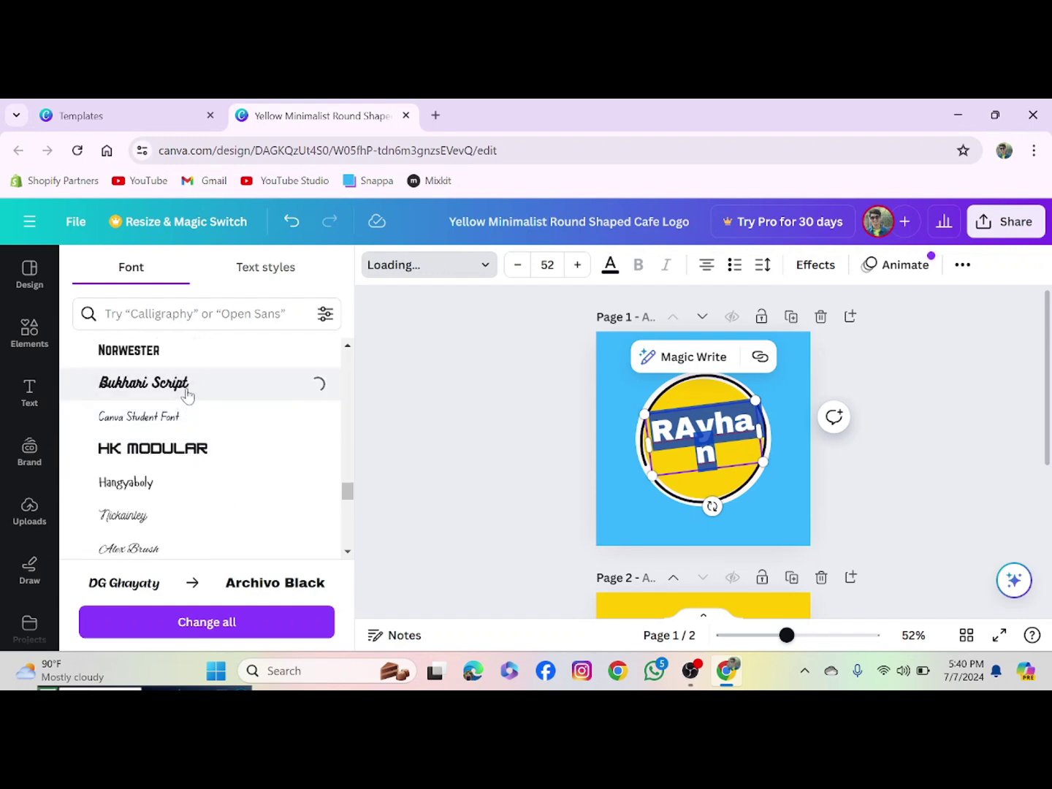
{"action": "left_click", "coordinate": [583, 446]}
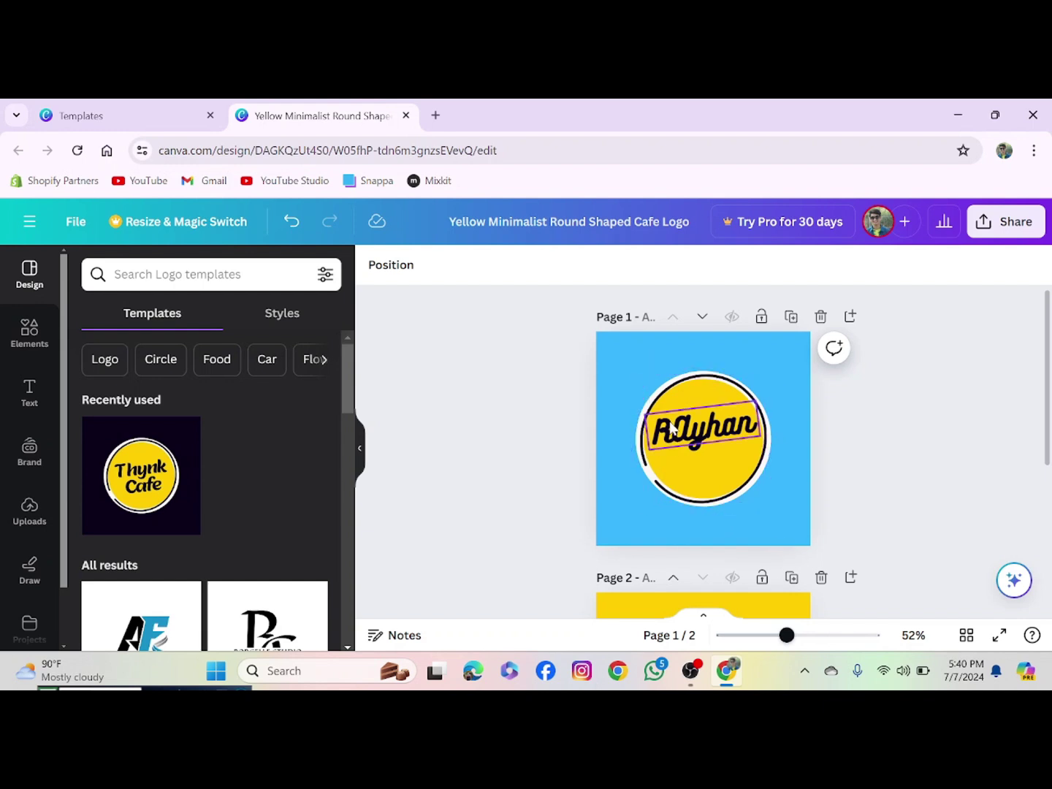
Change the fill of the yellow circle behind the name to the red from the default solid colors
{"action": "left_click", "coordinate": [733, 472]}
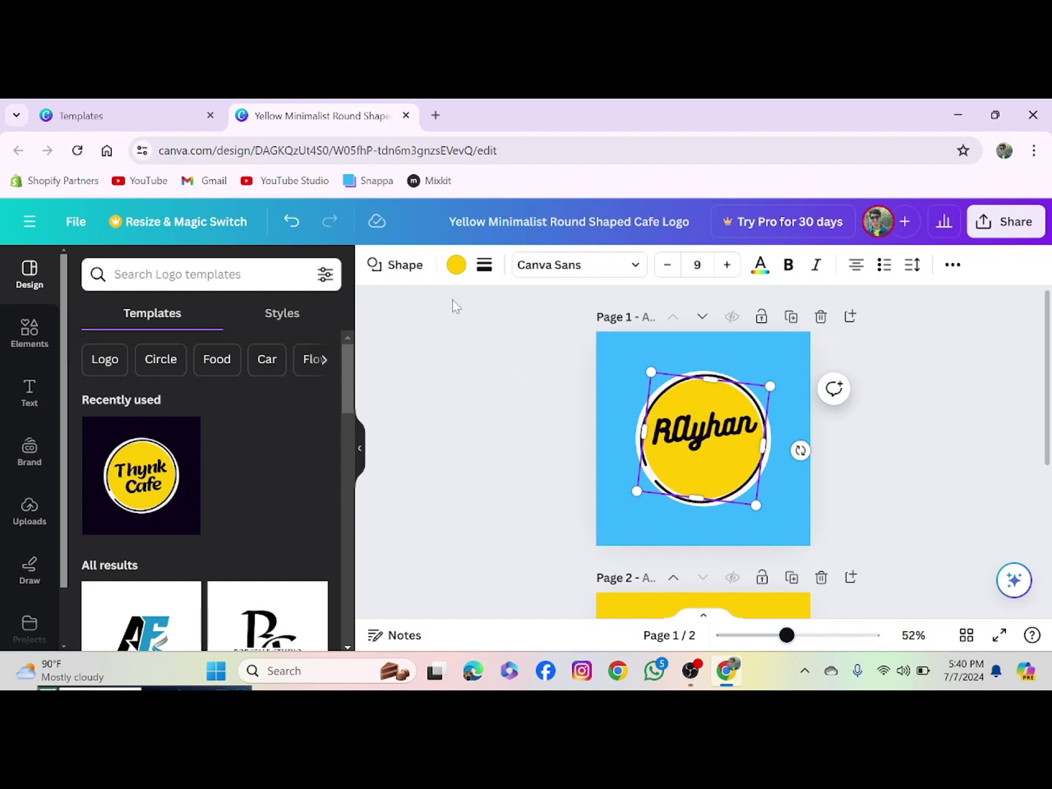
{"action": "left_click", "coordinate": [456, 265]}
{"action": "scroll", "coordinate": [264, 427], "scroll_direction": "down", "scroll_amount": 1}
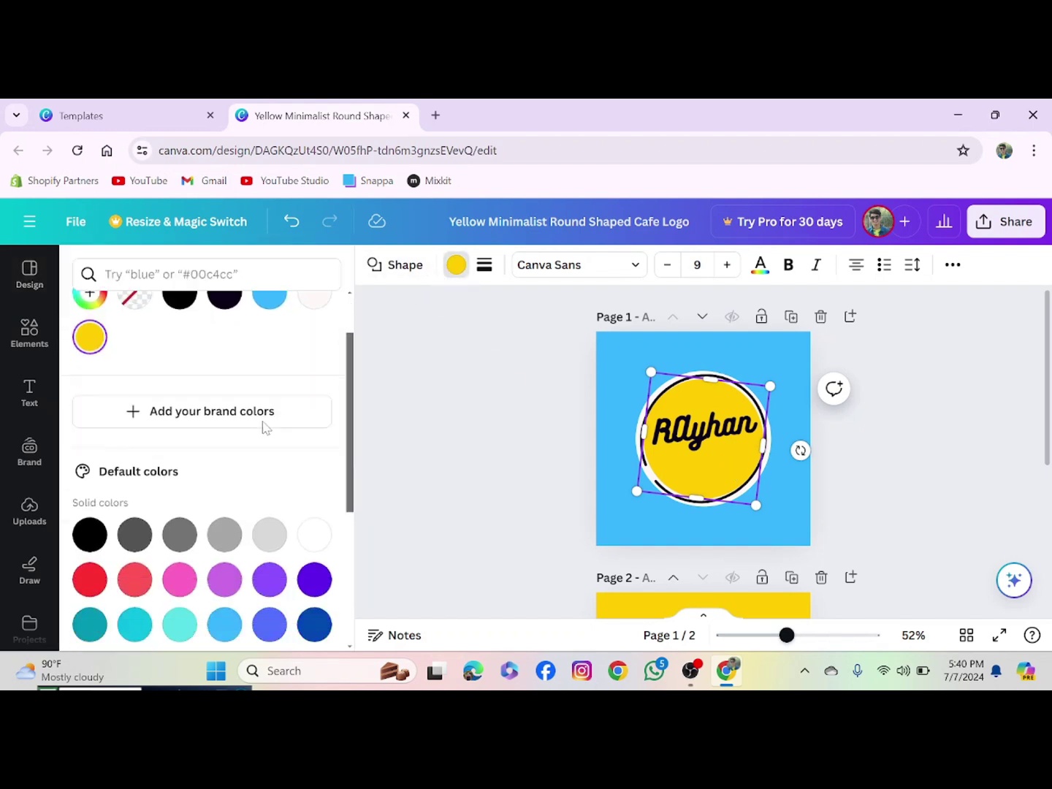
{"action": "scroll", "coordinate": [265, 427], "scroll_direction": "down", "scroll_amount": 2}
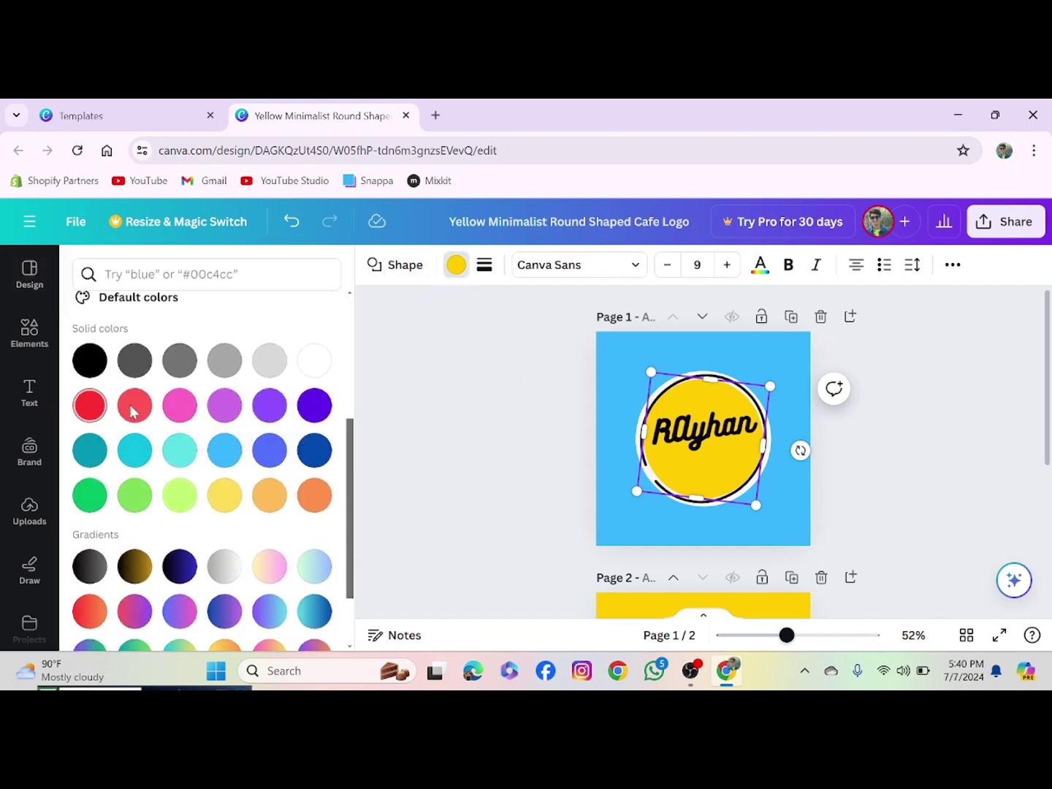
{"action": "left_click", "coordinate": [91, 405]}
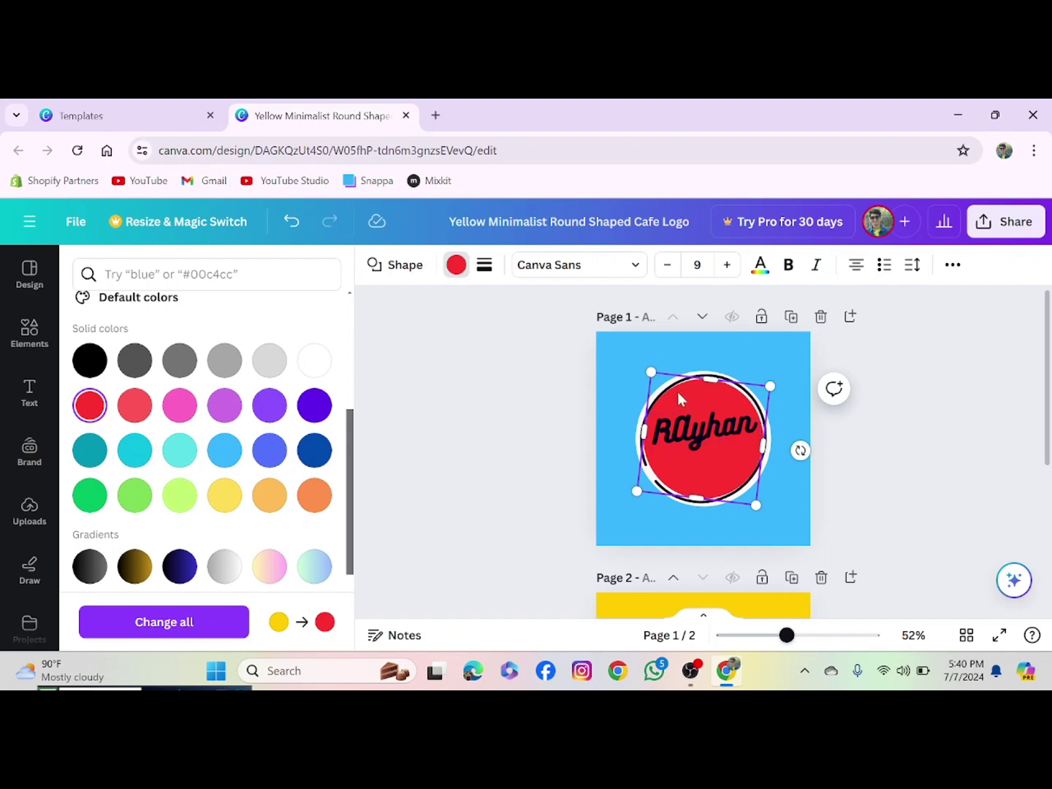
{"action": "left_click", "coordinate": [622, 362]}
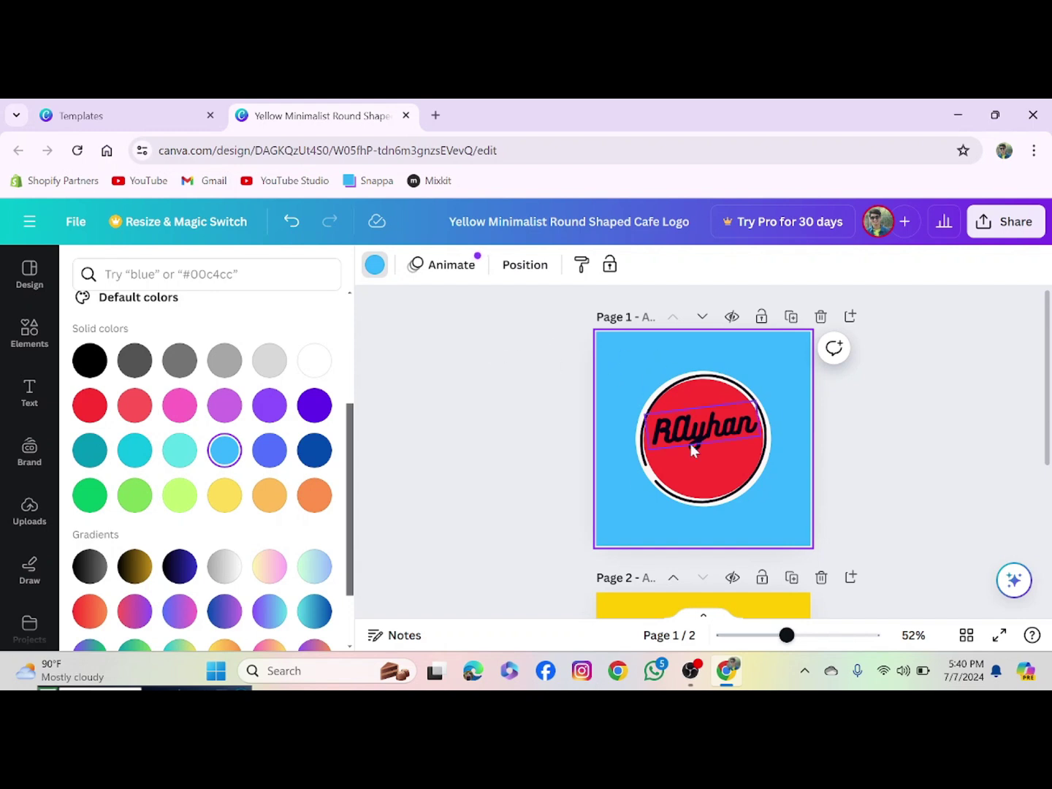
Open the download settings for the design and choose PNG as the file type
{"action": "left_click", "coordinate": [1008, 222]}
{"action": "left_click", "coordinate": [999, 227]}
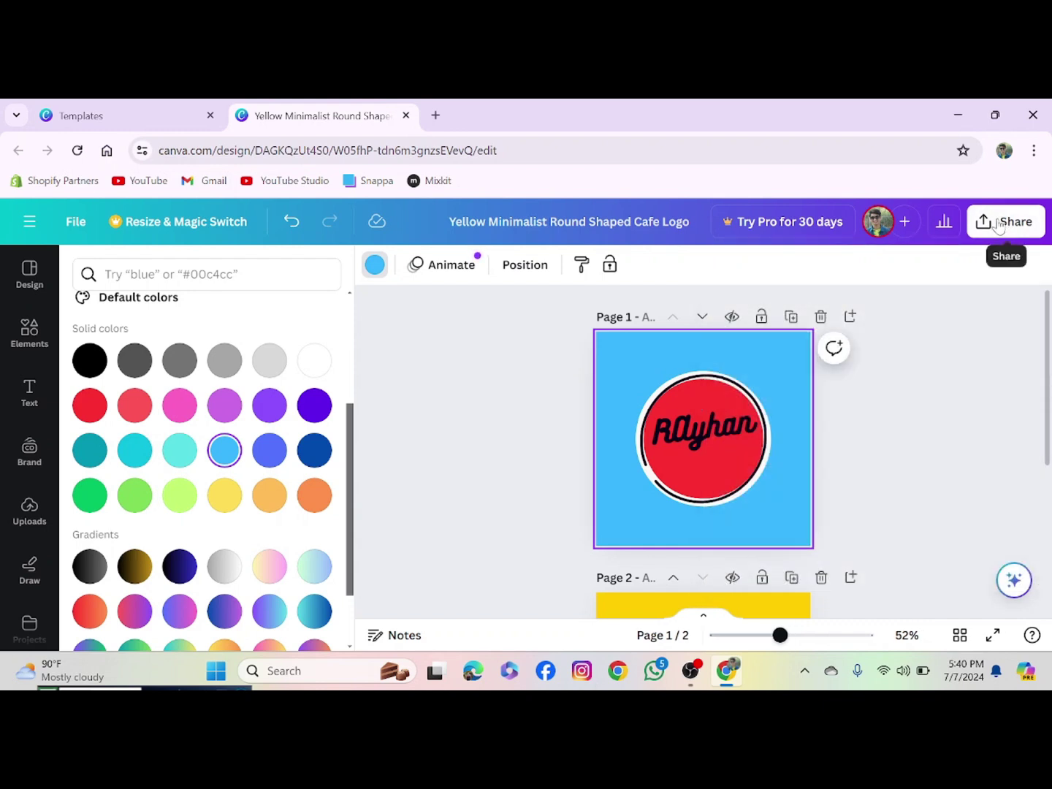
{"action": "left_click", "coordinate": [1000, 227]}
{"action": "scroll", "coordinate": [775, 558], "scroll_direction": "down", "scroll_amount": 3}
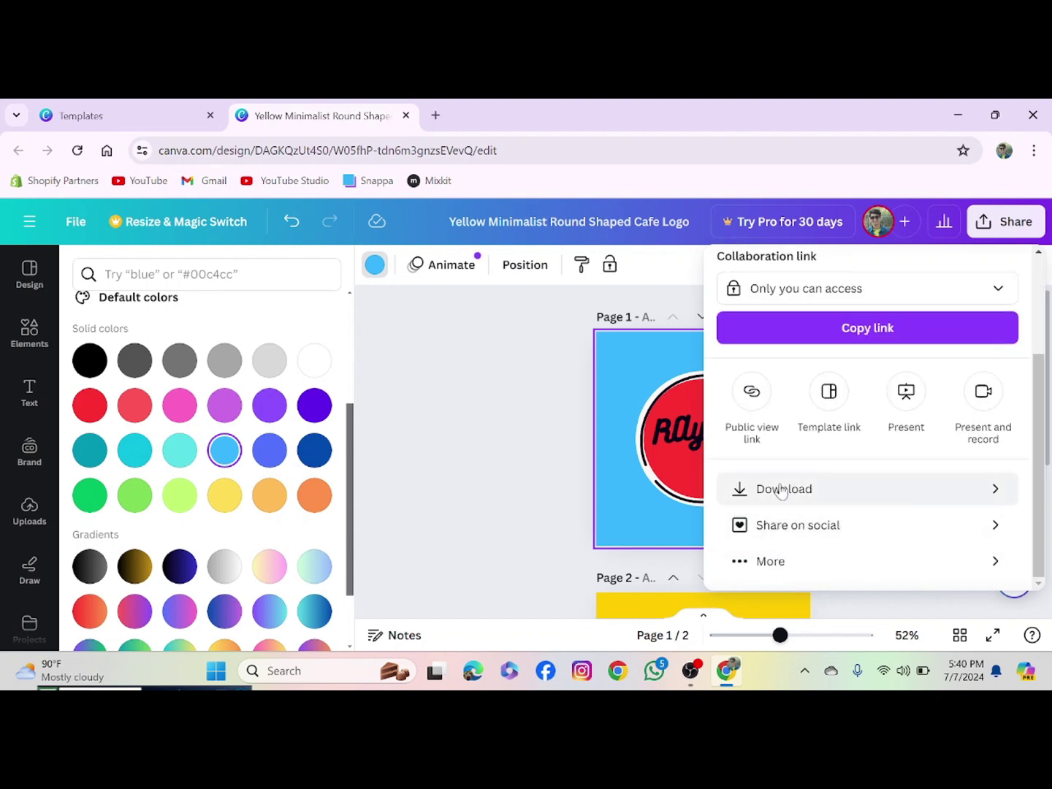
{"action": "left_click", "coordinate": [782, 490]}
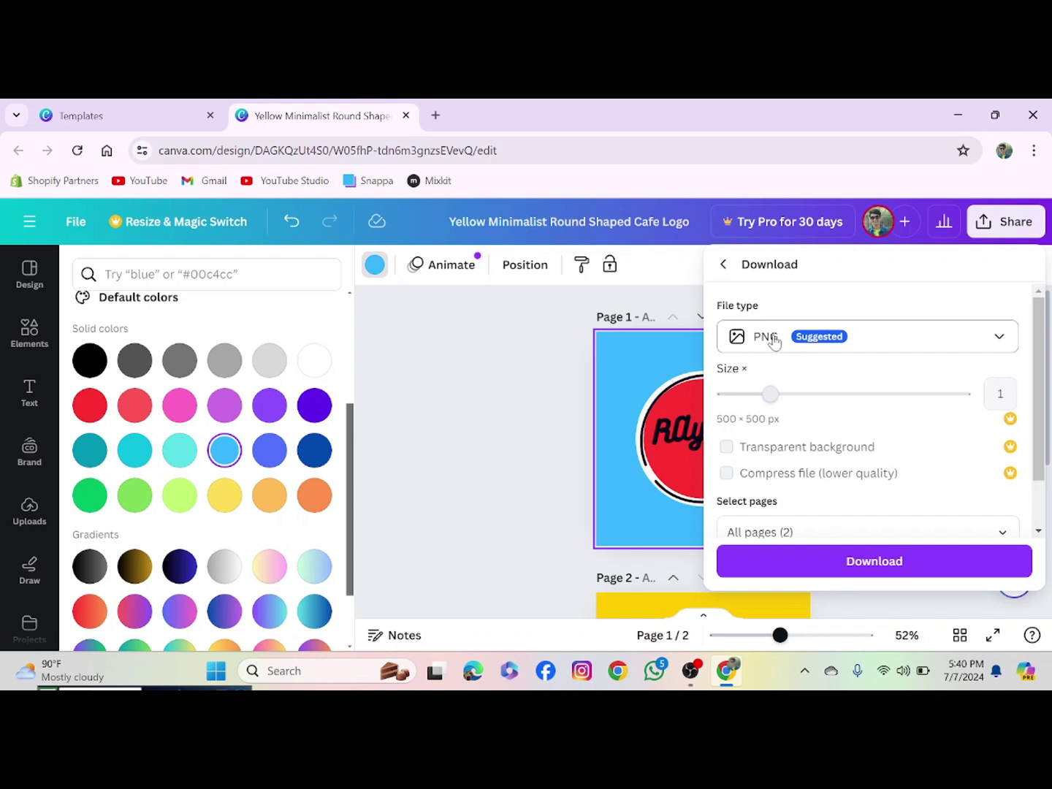
{"action": "scroll", "coordinate": [772, 340], "scroll_direction": "down", "scroll_amount": 2}
{"action": "scroll", "coordinate": [772, 340], "scroll_direction": "up", "scroll_amount": 2}
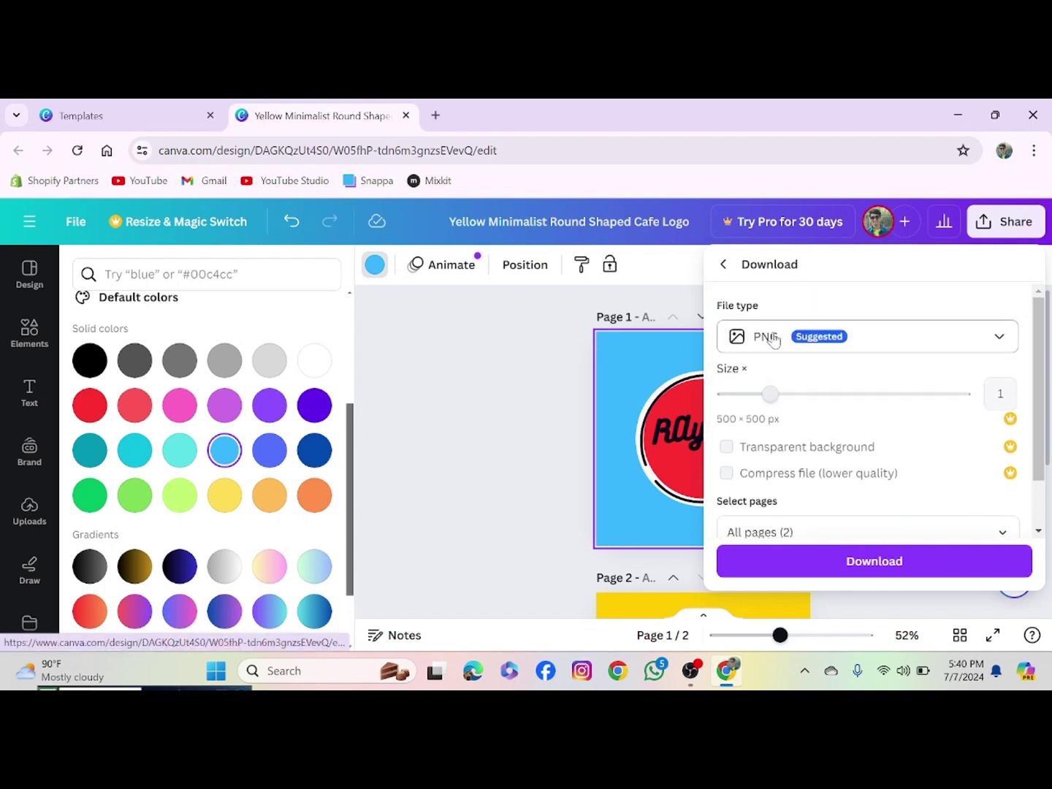
{"action": "left_click", "coordinate": [772, 339]}
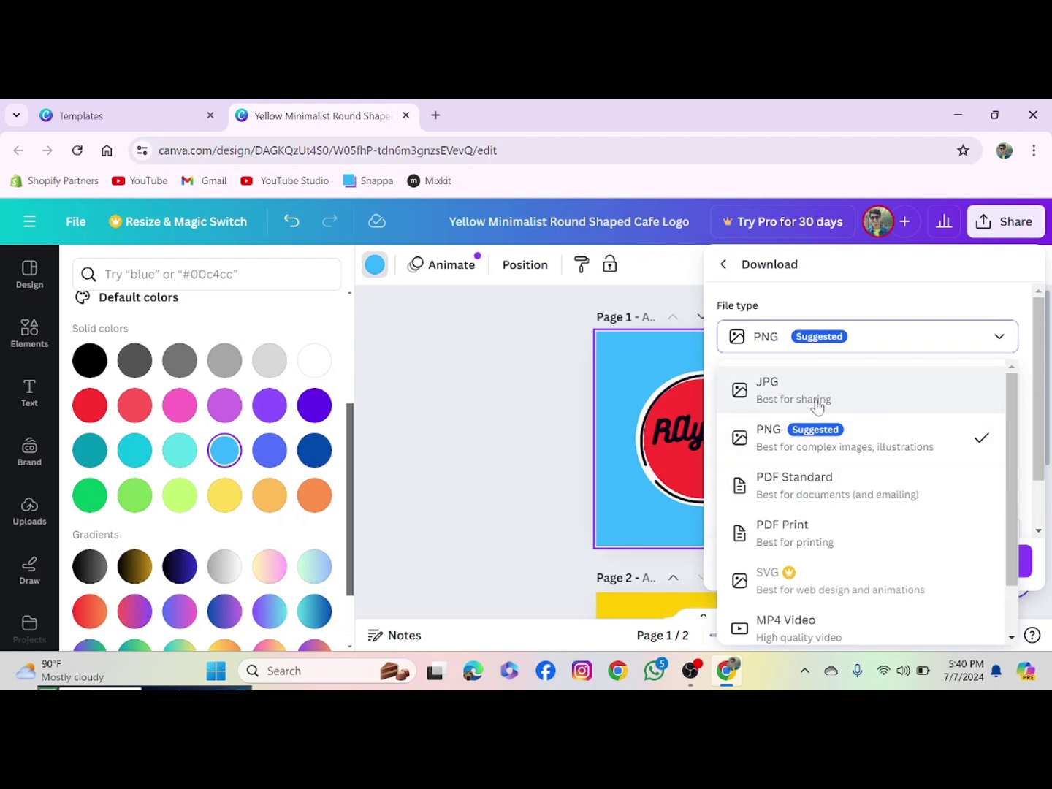
{"action": "left_click", "coordinate": [766, 436]}
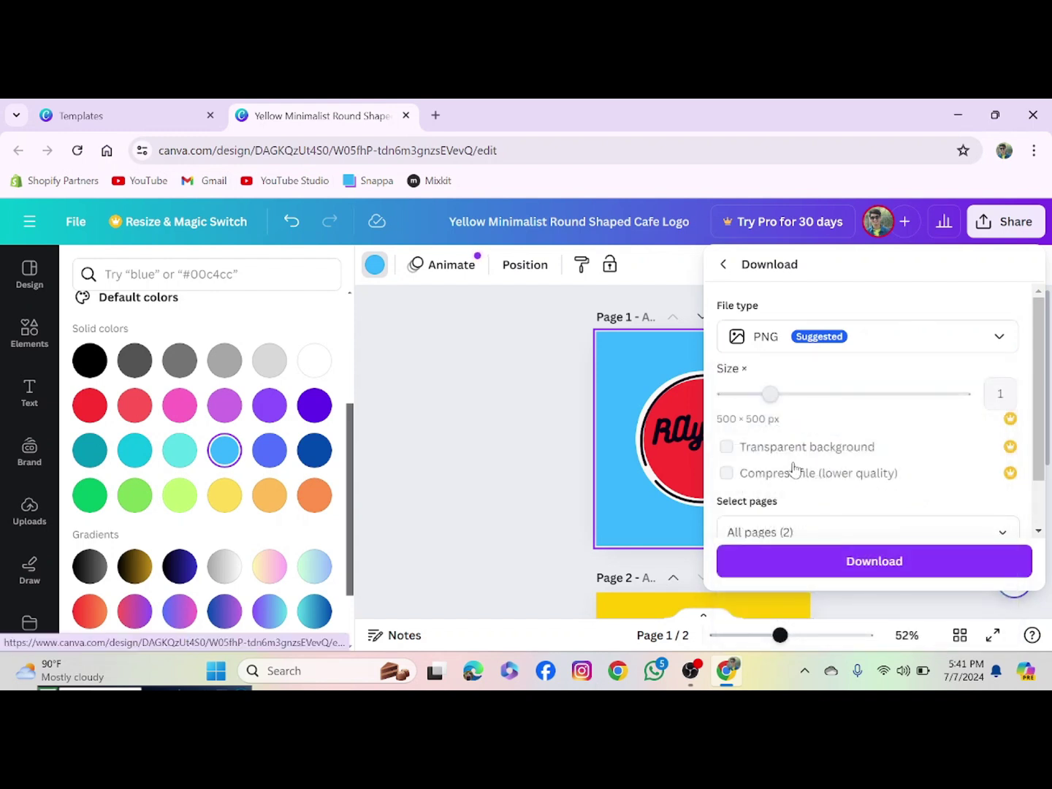
Download all pages of the logo design as PNG, and dismiss the Content Planner trial offer
{"action": "scroll", "coordinate": [794, 463], "scroll_direction": "down", "scroll_amount": 1}
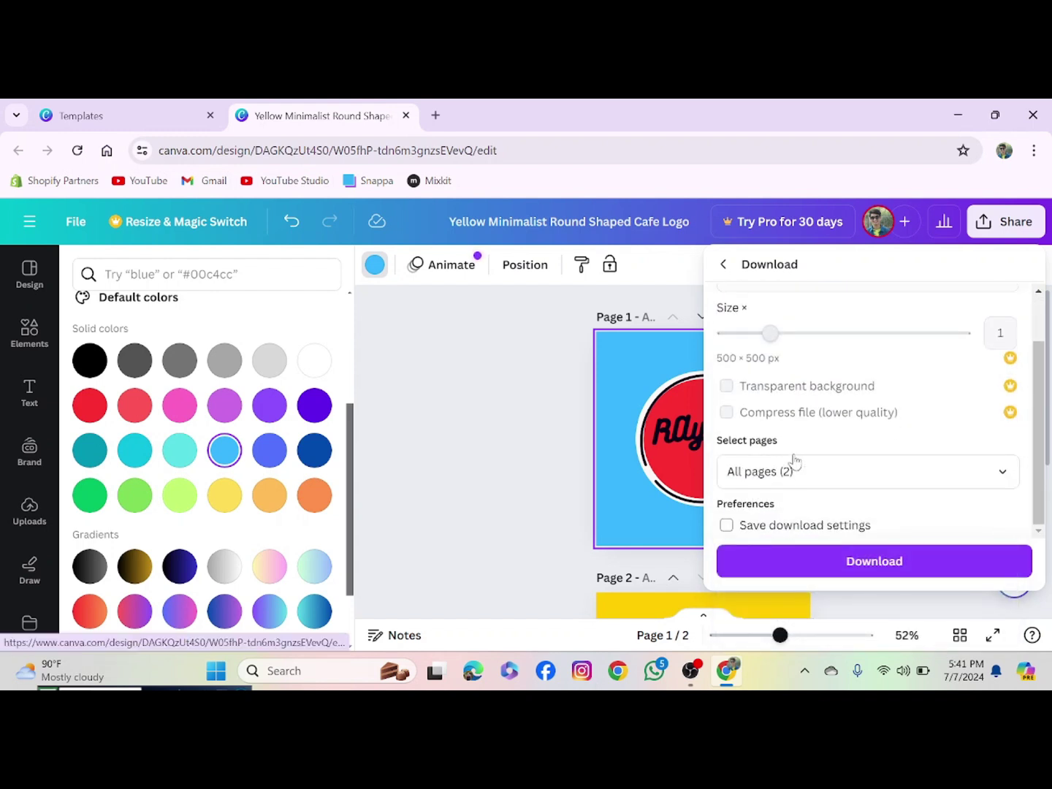
{"action": "left_click", "coordinate": [812, 556]}
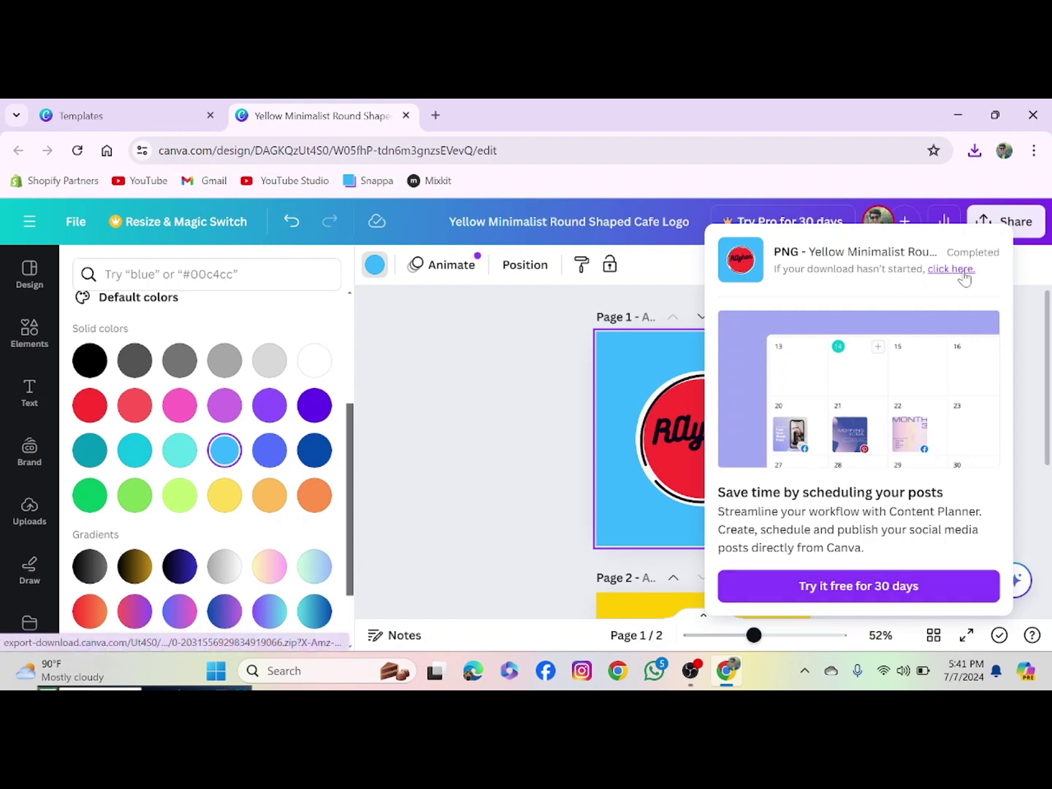
{"action": "left_click", "coordinate": [839, 589]}
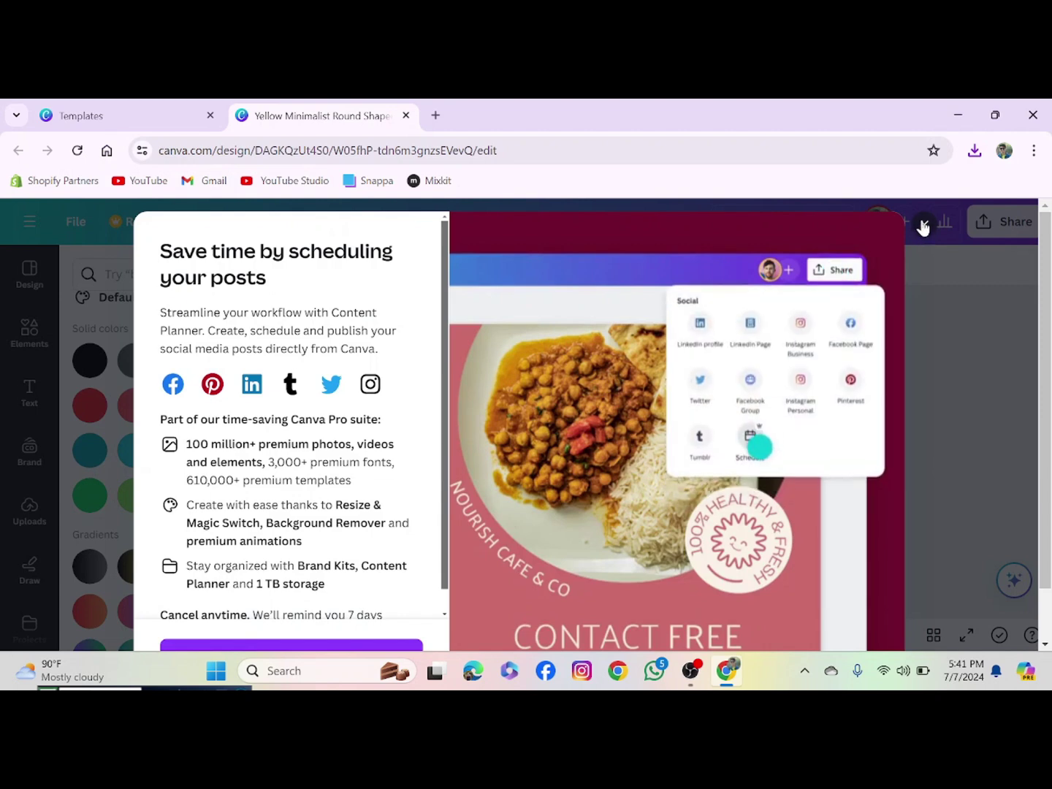
{"action": "left_click", "coordinate": [923, 226]}
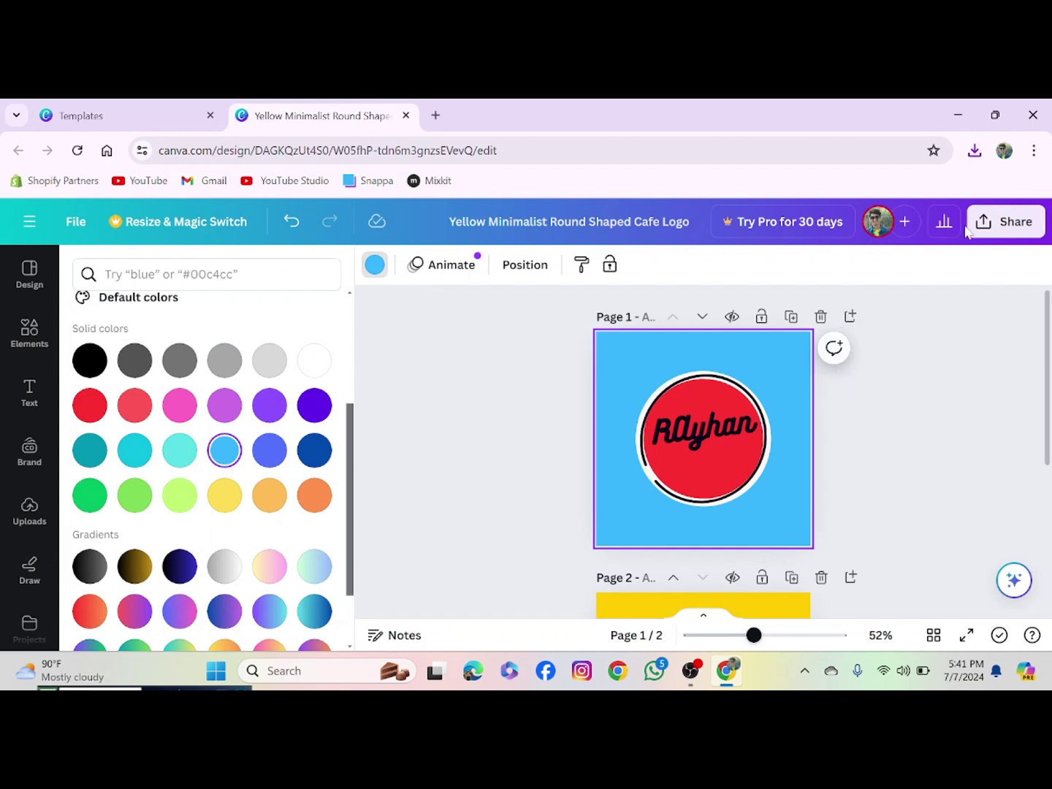
Download the logo design again with the file type set to JPG
{"action": "left_click", "coordinate": [1011, 223]}
{"action": "scroll", "coordinate": [898, 387], "scroll_direction": "down", "scroll_amount": 3}
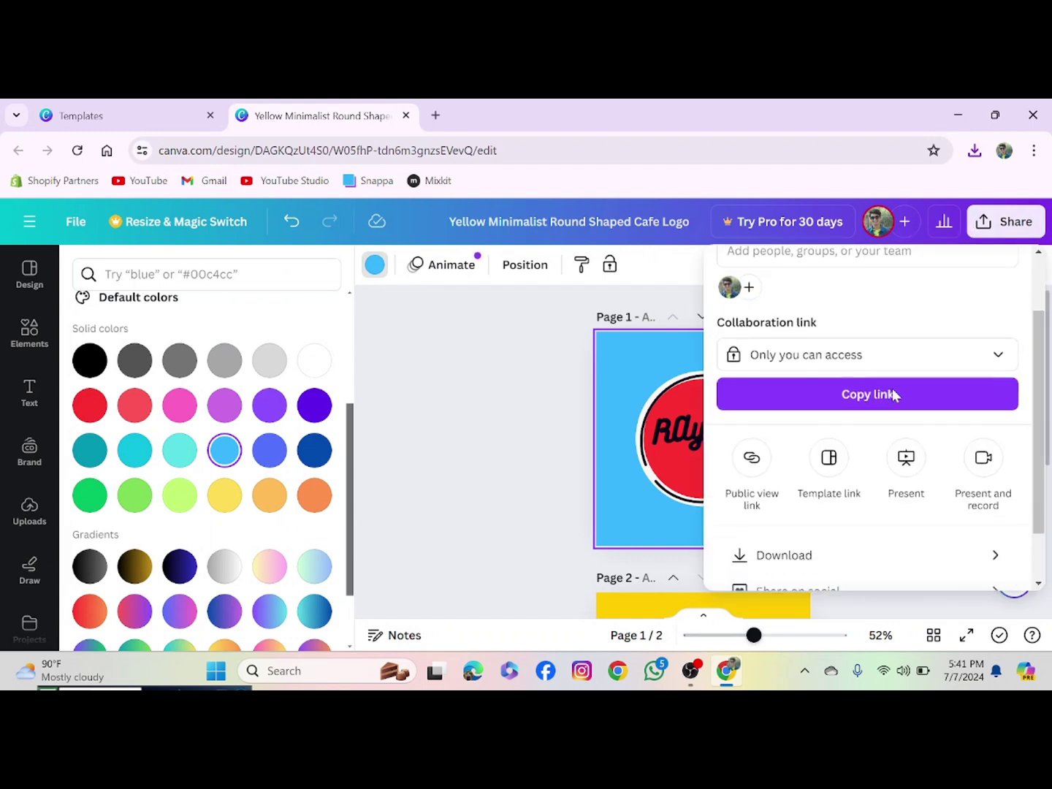
{"action": "left_click", "coordinate": [793, 494]}
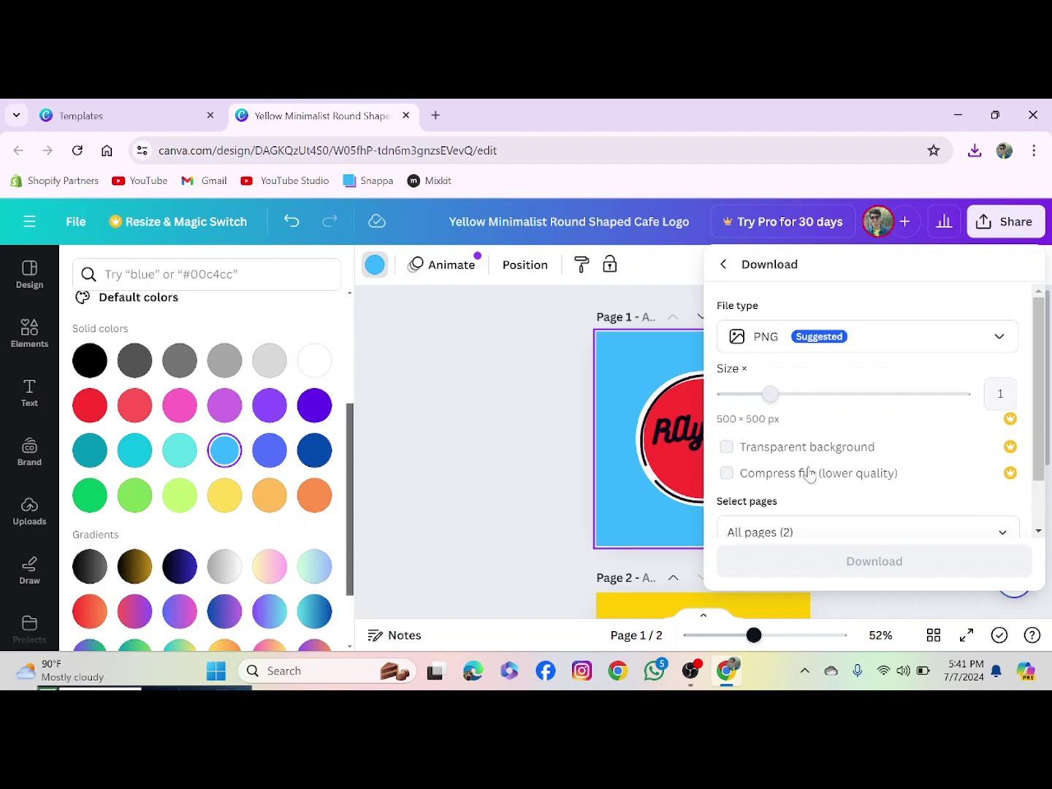
{"action": "left_click", "coordinate": [803, 335]}
{"action": "left_click", "coordinate": [779, 398]}
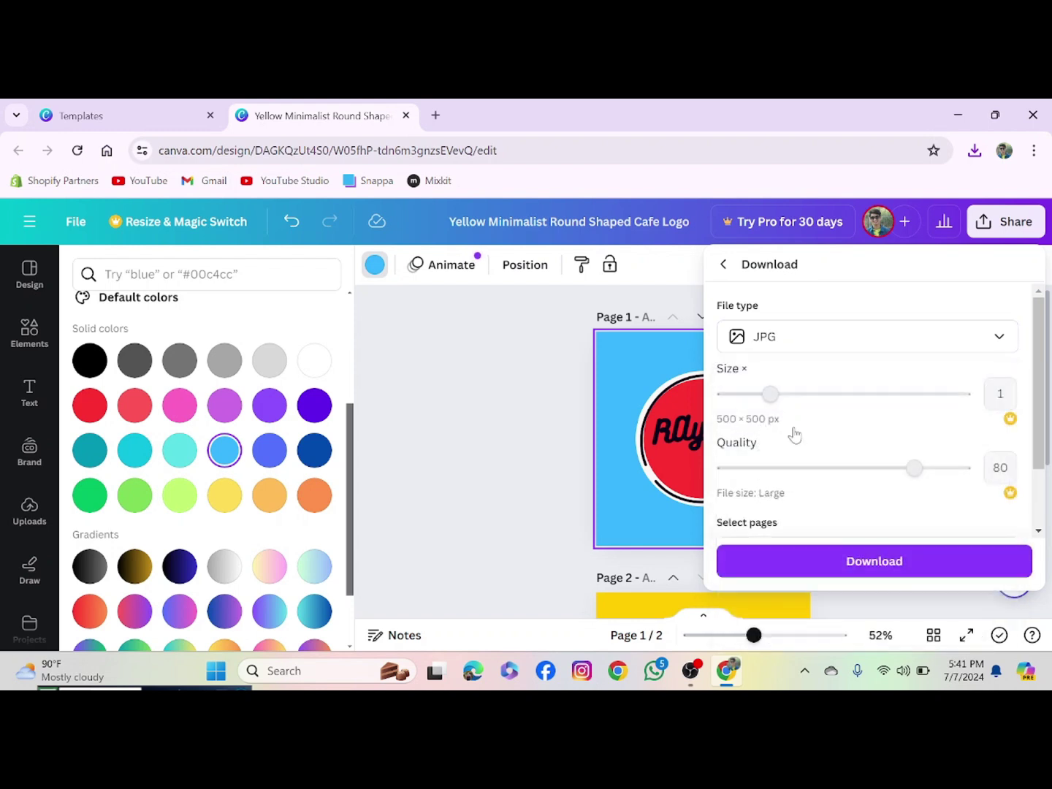
{"action": "left_click", "coordinate": [756, 562]}
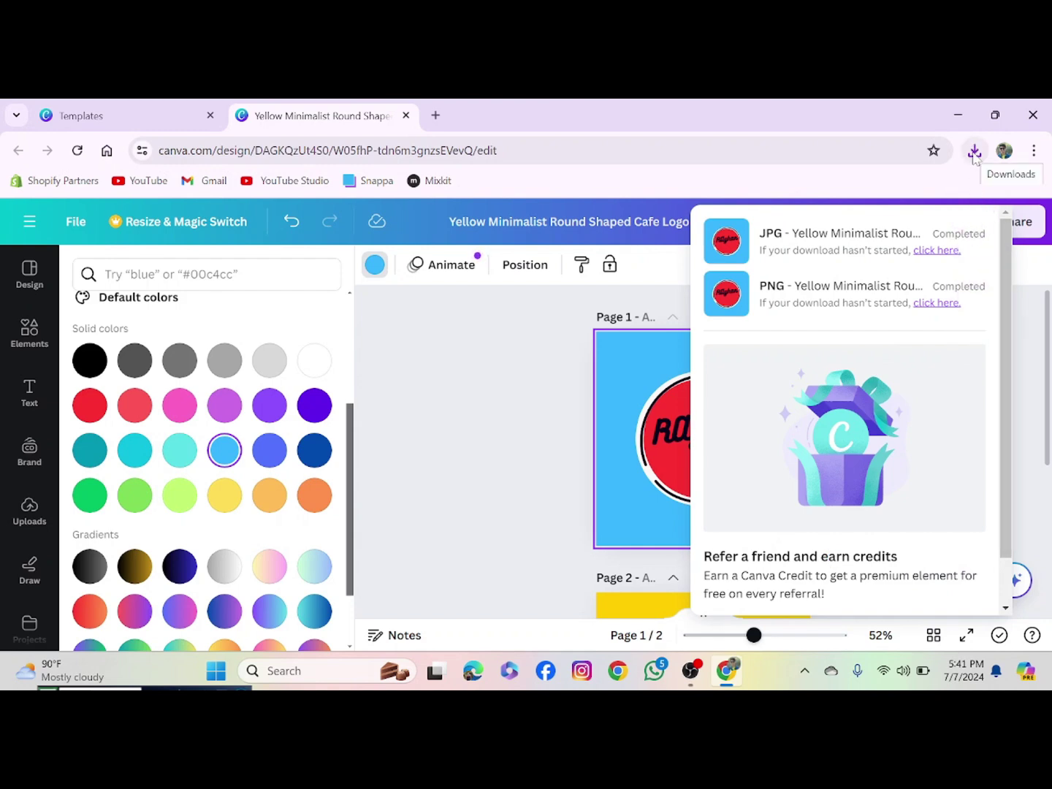
Open the newest downloaded logo zip to check the files inside, and close its window
{"action": "left_click", "coordinate": [973, 154]}
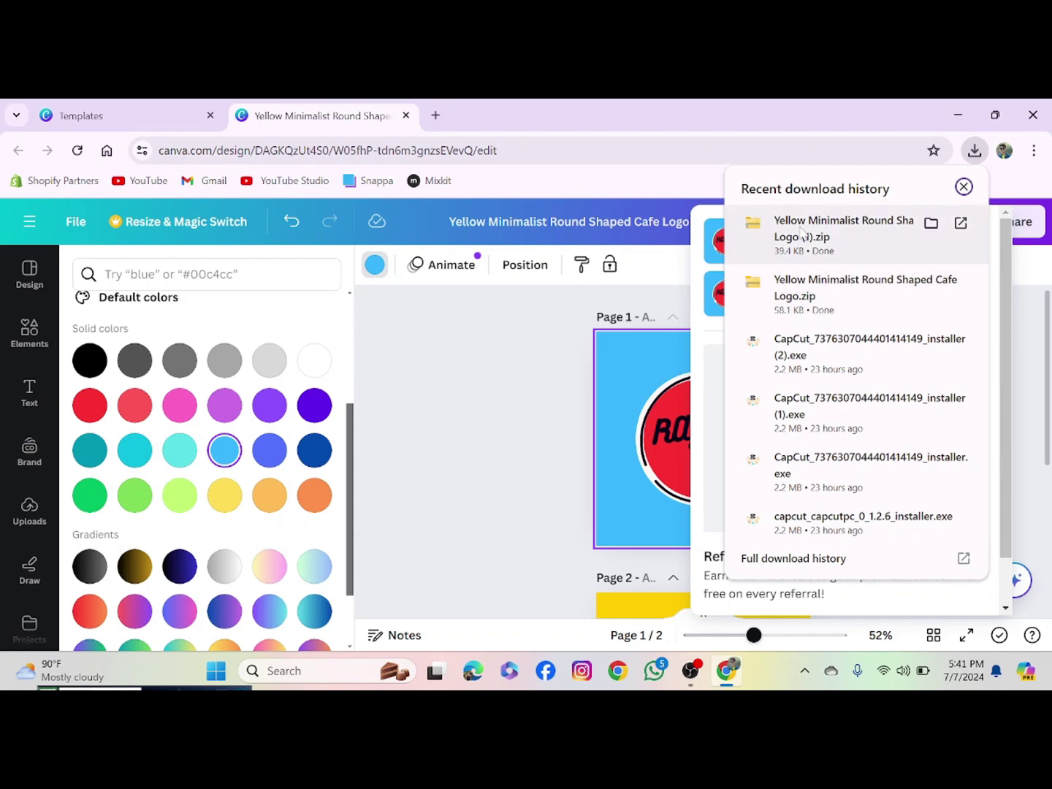
{"action": "left_click", "coordinate": [802, 232]}
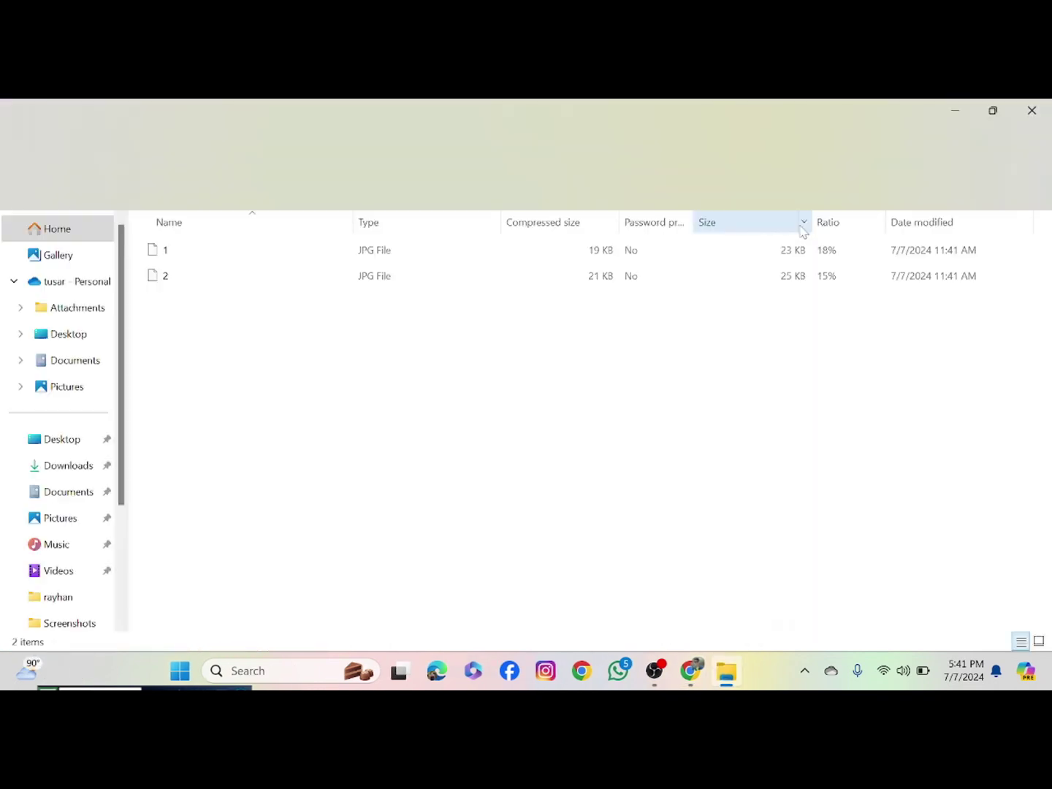
{"action": "left_click", "coordinate": [1029, 111]}
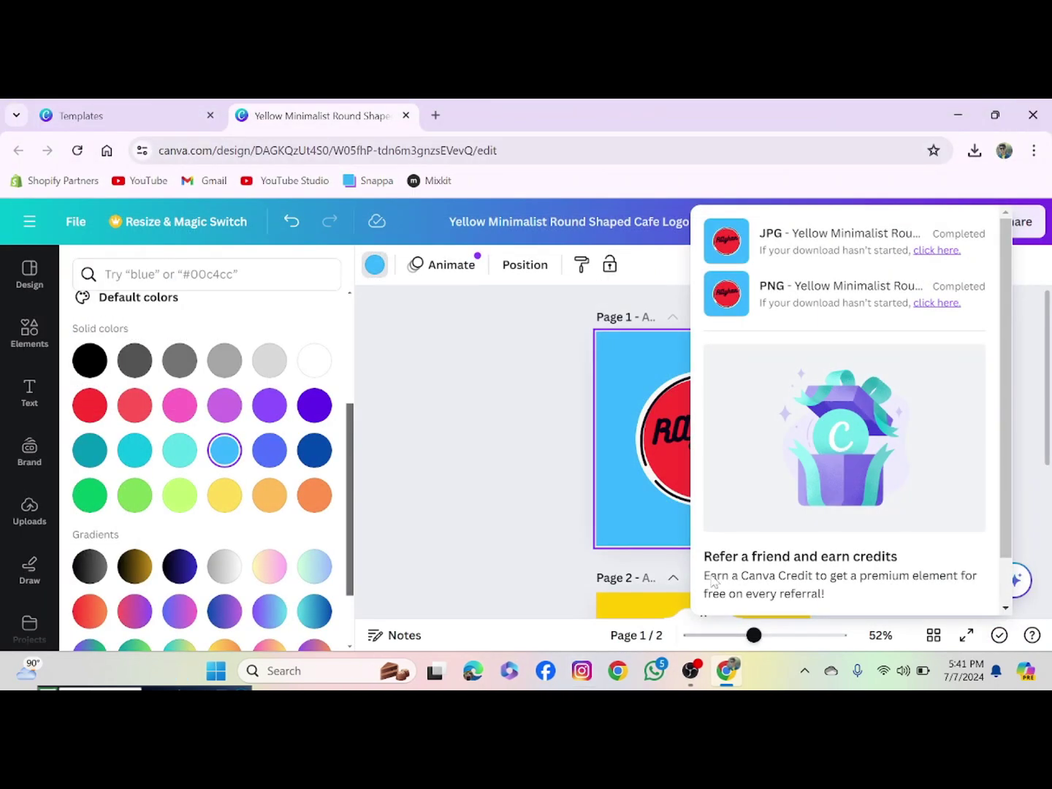
Dismiss the completed downloads notice and look over both pages of the logo design
{"action": "scroll", "coordinate": [713, 581], "scroll_direction": "down", "scroll_amount": 2}
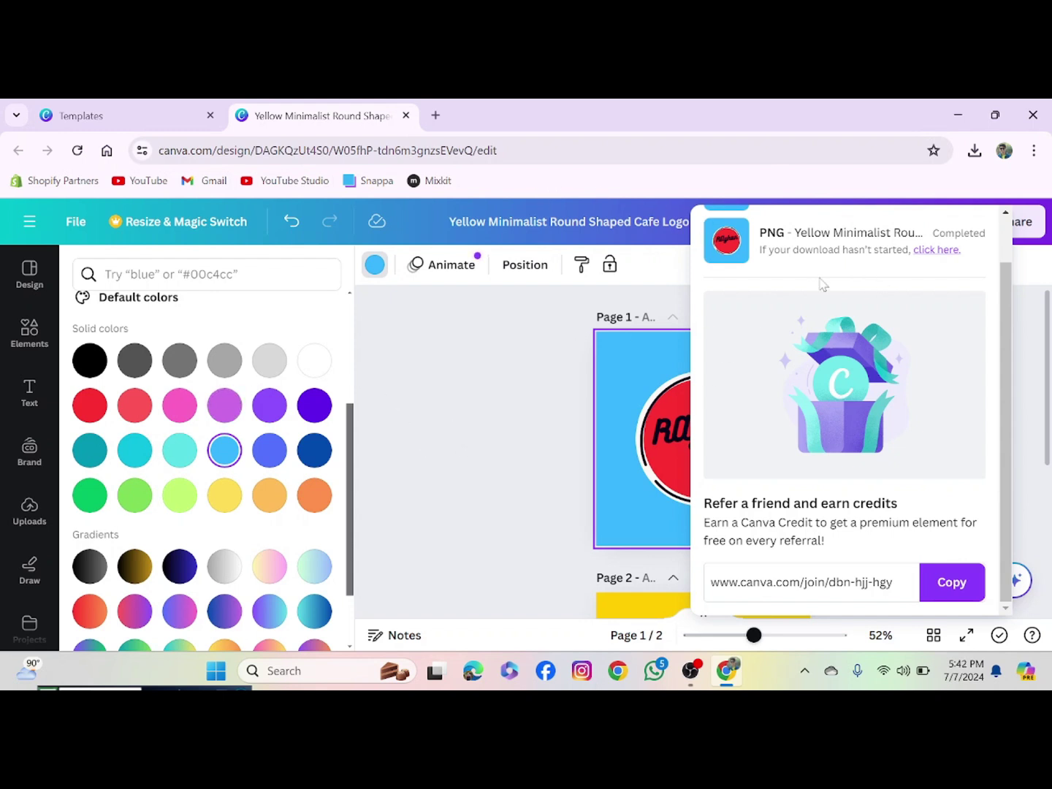
{"action": "left_click", "coordinate": [614, 319]}
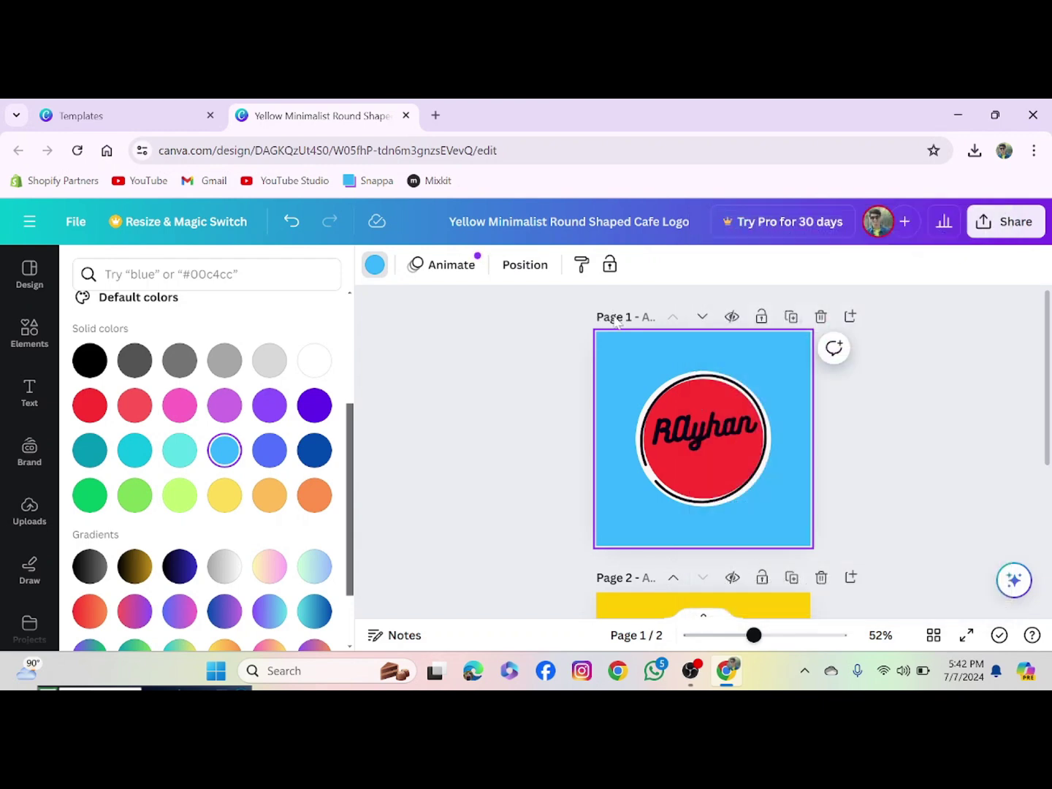
{"action": "scroll", "coordinate": [529, 475], "scroll_direction": "down", "scroll_amount": 4}
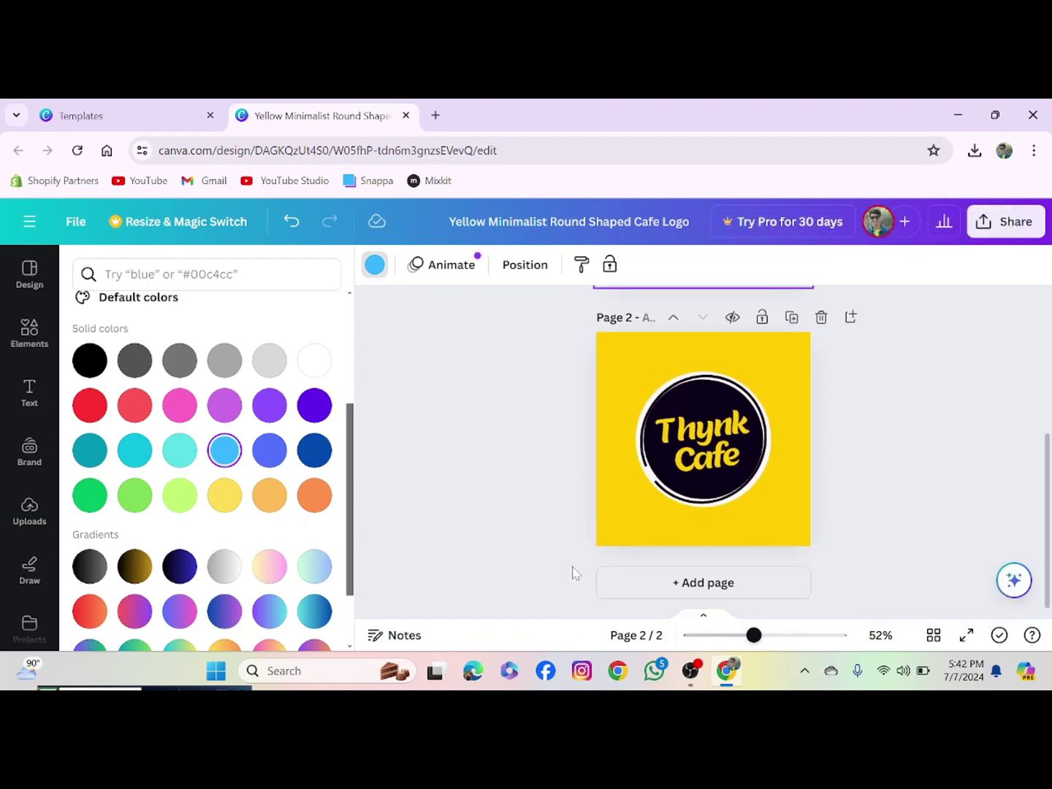
{"action": "scroll", "coordinate": [700, 510], "scroll_direction": "up", "scroll_amount": 4}
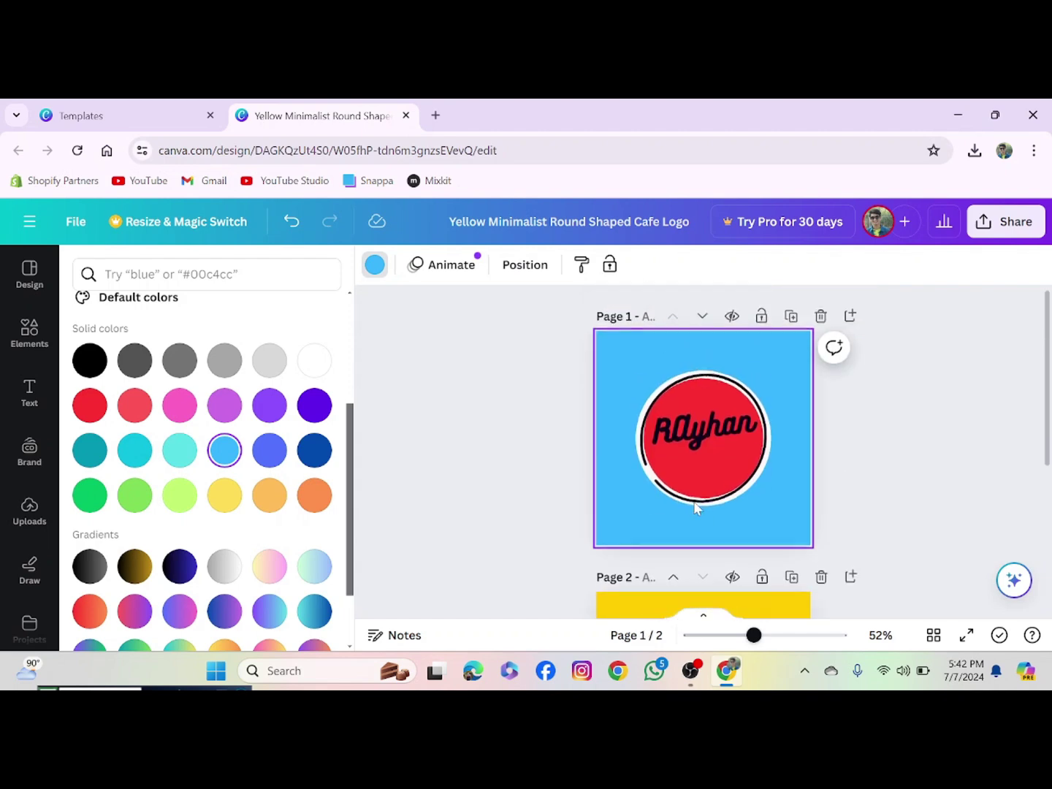
Leave the finished design and return from the cafe logo's template preview to the start of the template search results
{"action": "left_click", "coordinate": [107, 150]}
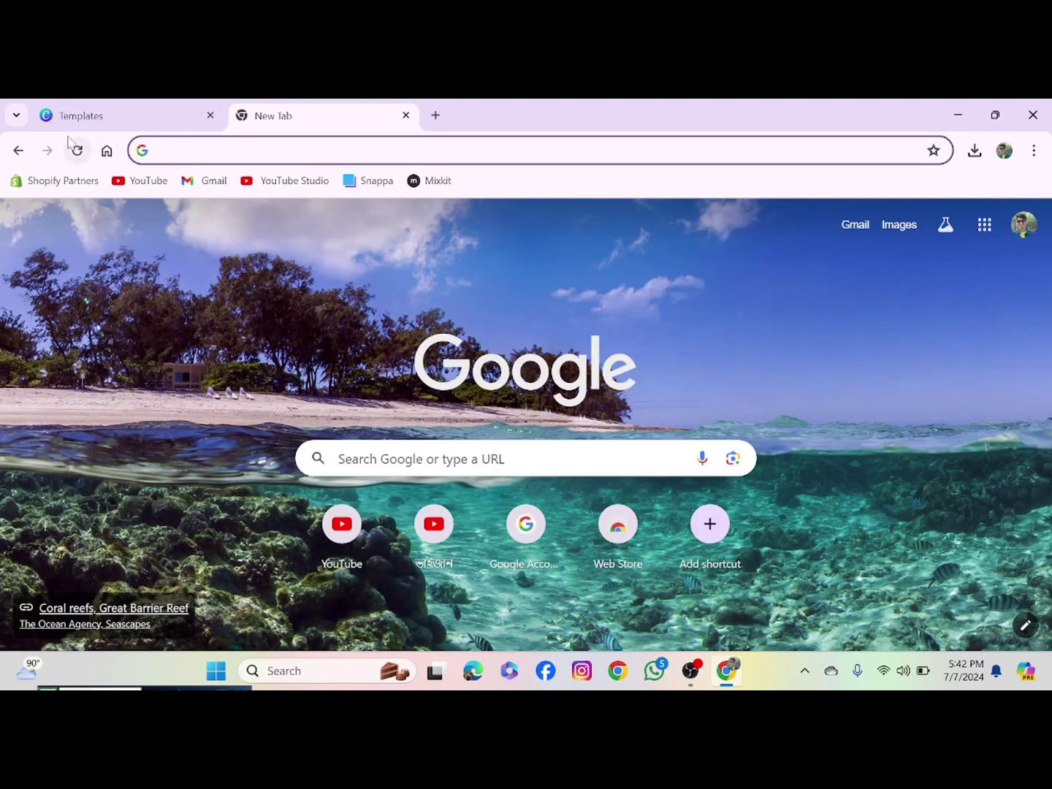
{"action": "left_click", "coordinate": [100, 119]}
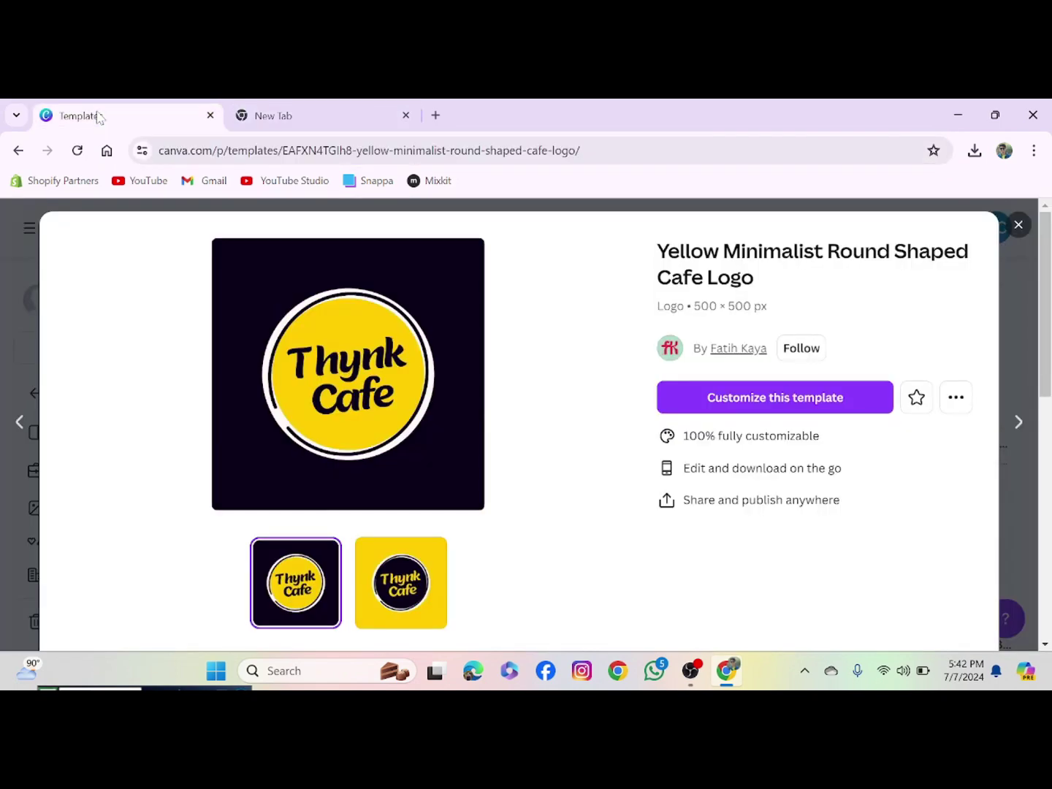
{"action": "left_click", "coordinate": [1016, 226]}
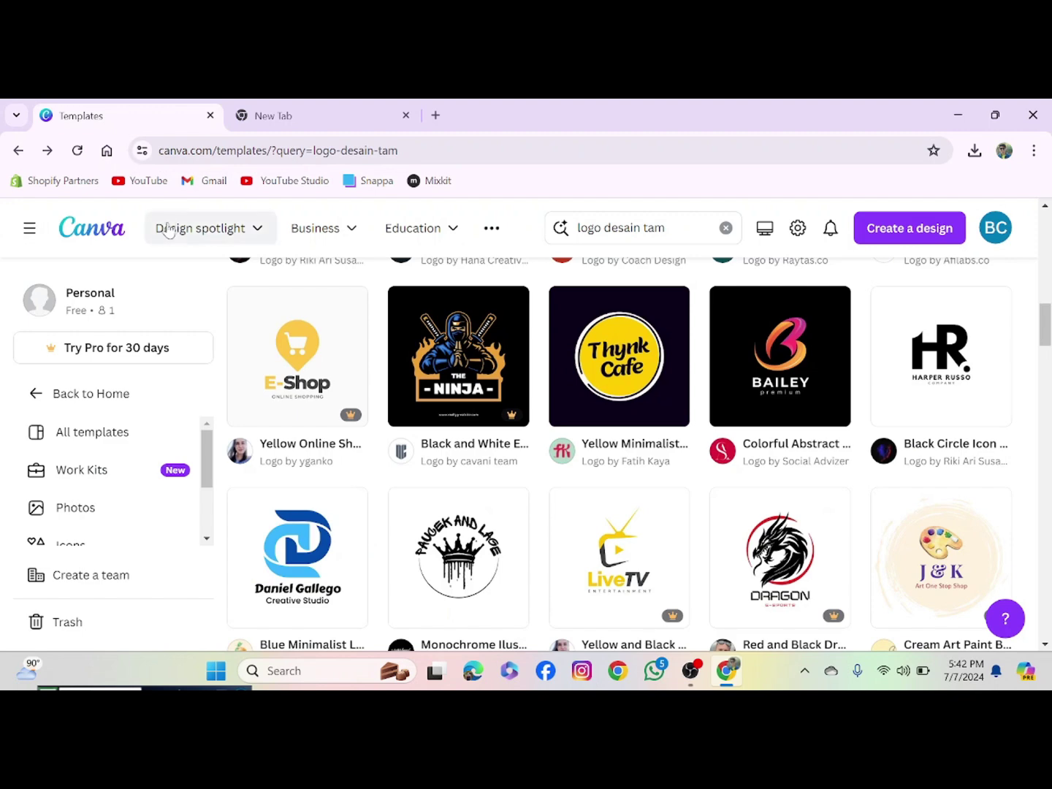
{"action": "scroll", "coordinate": [889, 321], "scroll_direction": "up", "scroll_amount": 10}
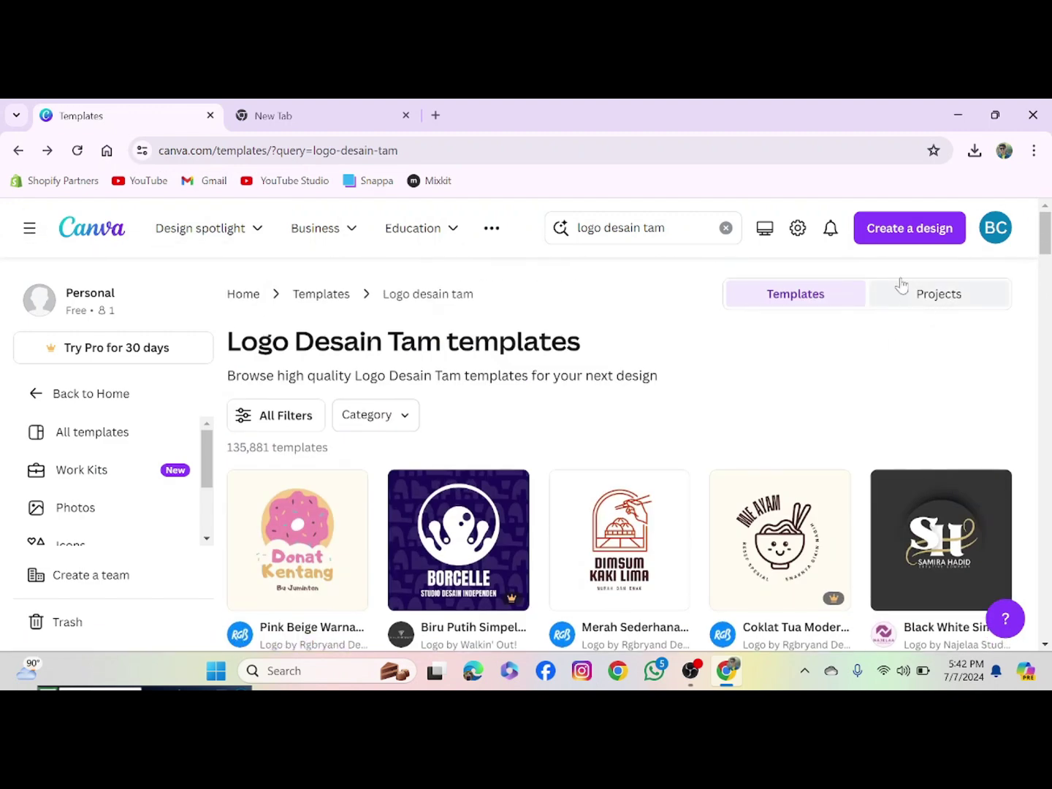
Search the new design types for "logo" and create a blank 500 × 500 px Logo design, declining to open it in the desktop app
{"action": "left_click", "coordinate": [894, 230]}
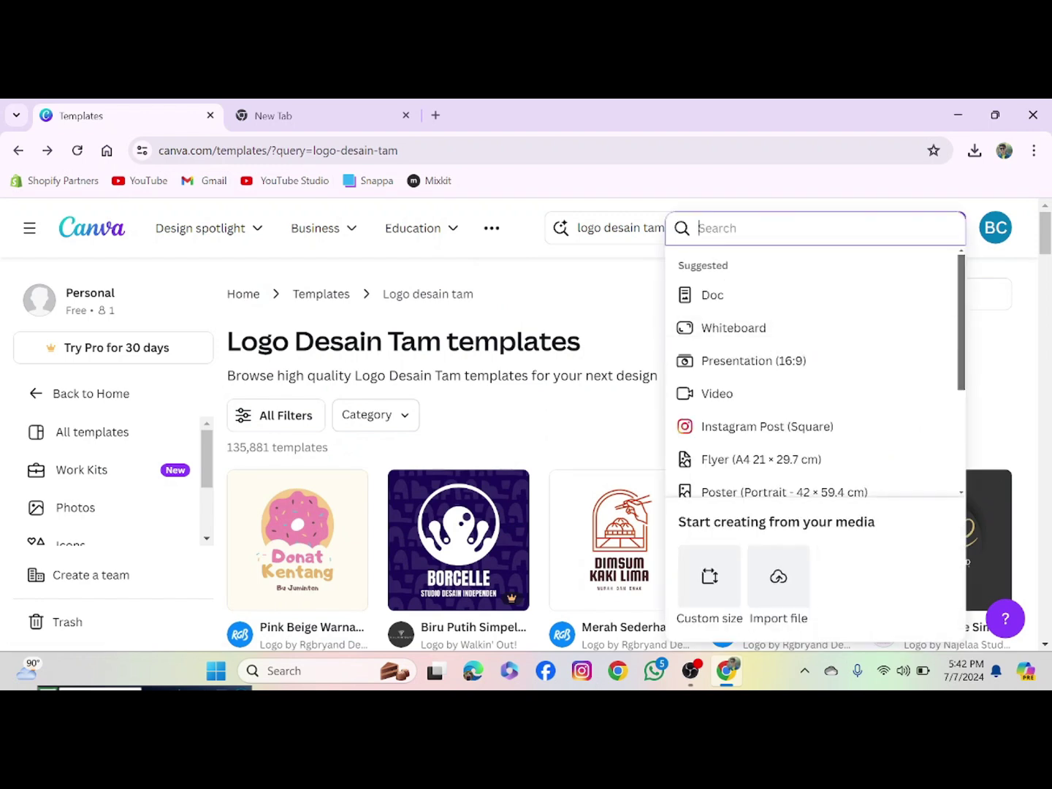
{"action": "type", "text": "logo"}
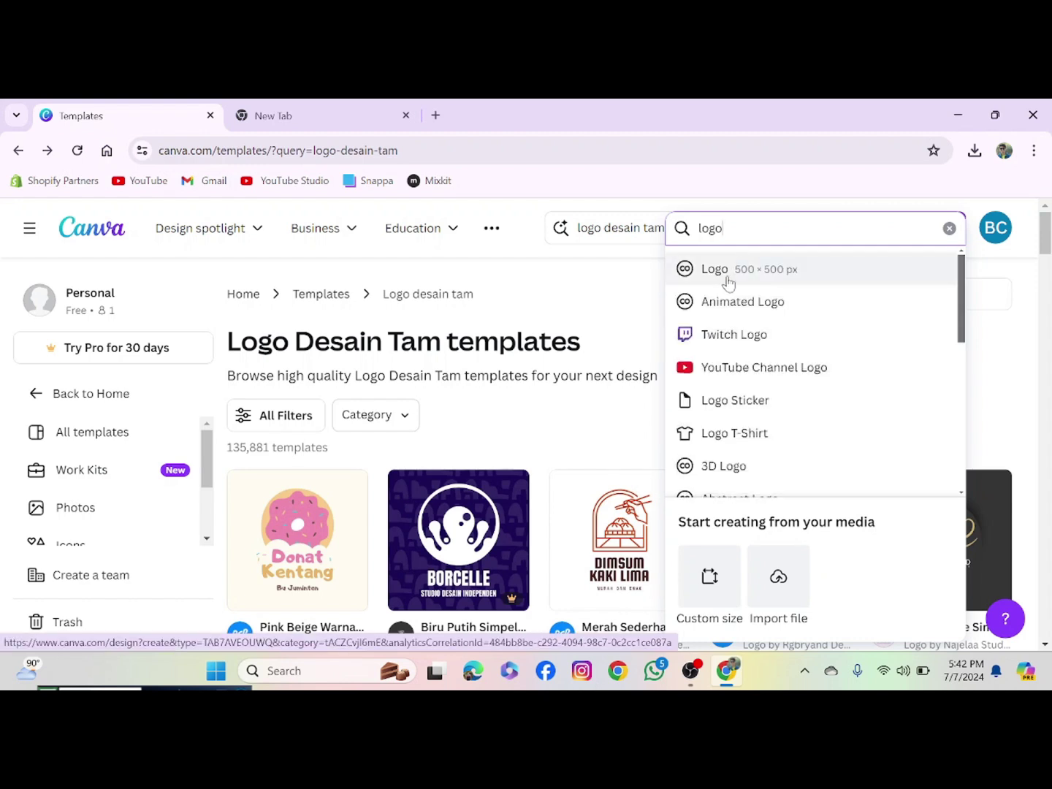
{"action": "left_click", "coordinate": [766, 269]}
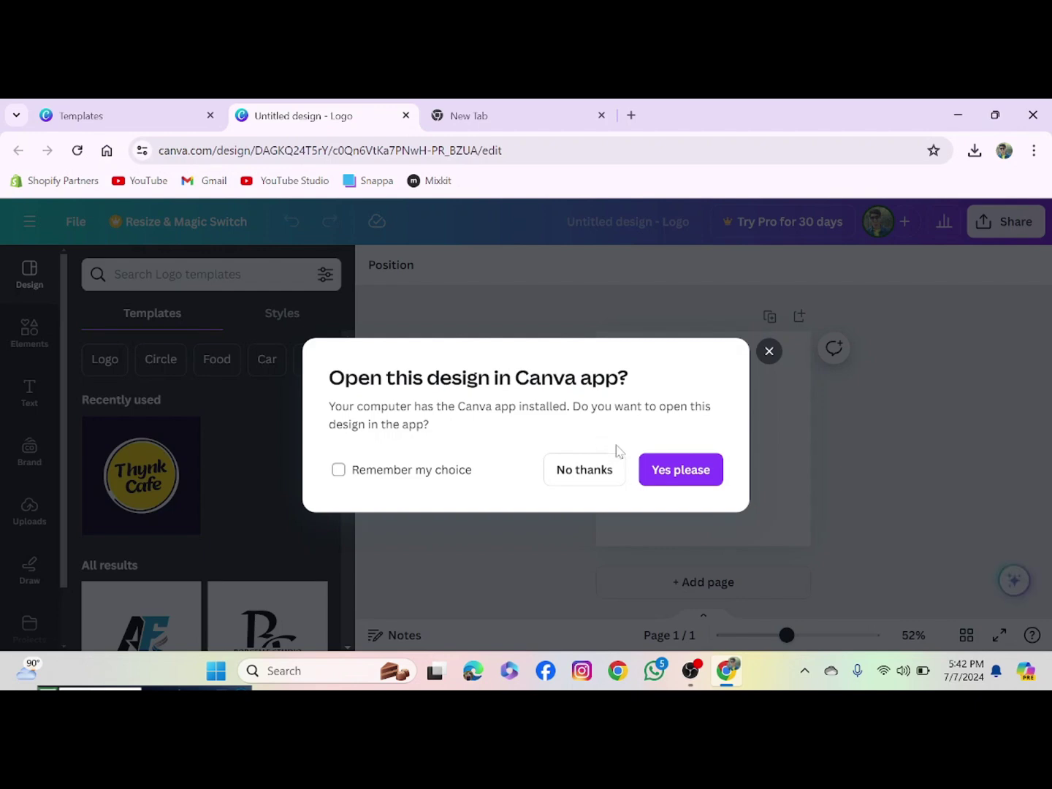
{"action": "left_click", "coordinate": [589, 469]}
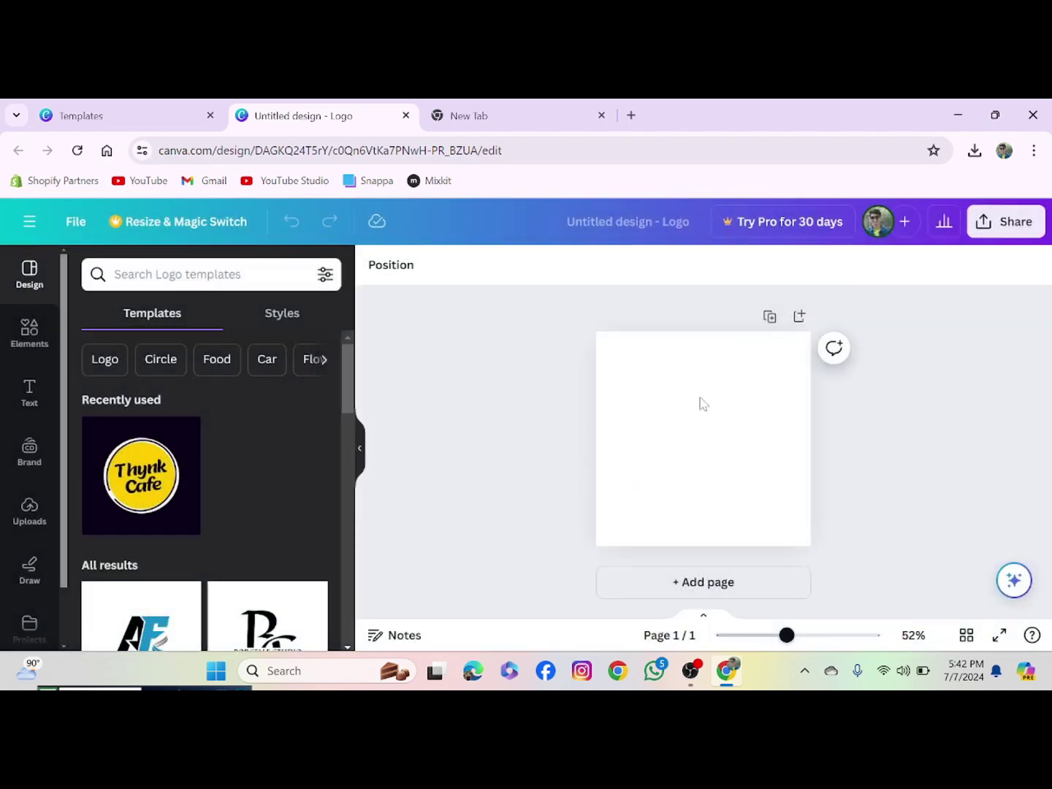
Set the blank page's background color to pink from the default solid colors
{"action": "left_click", "coordinate": [708, 430]}
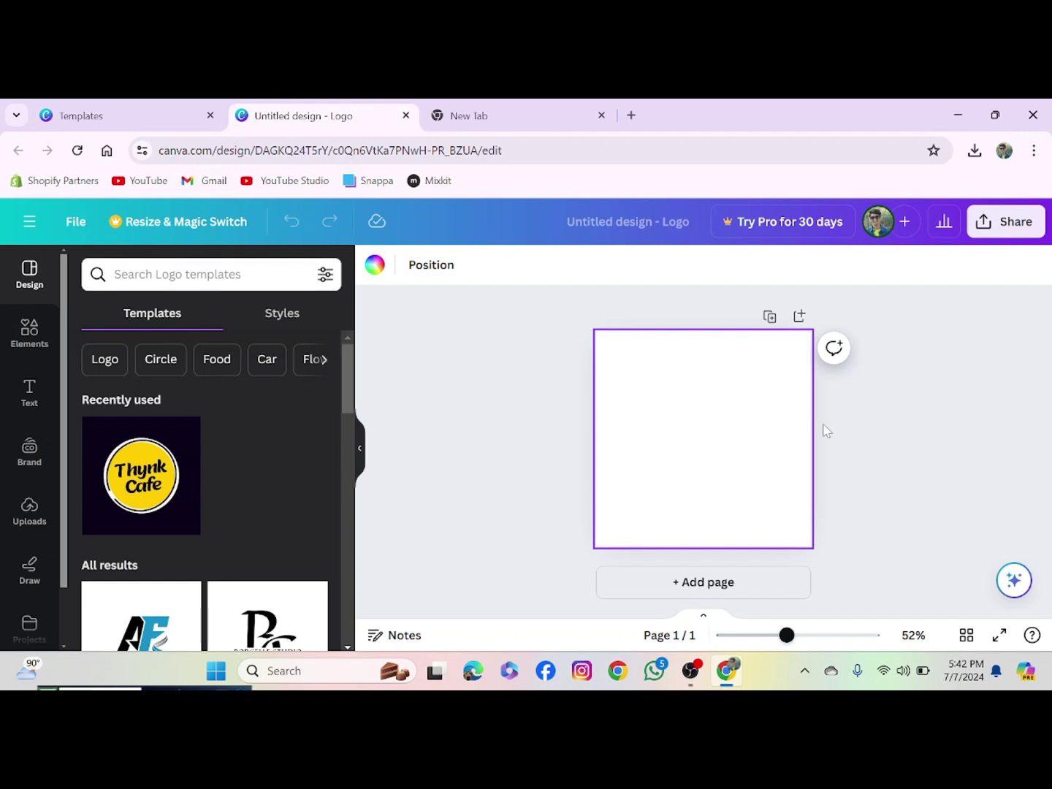
{"action": "left_click", "coordinate": [375, 268]}
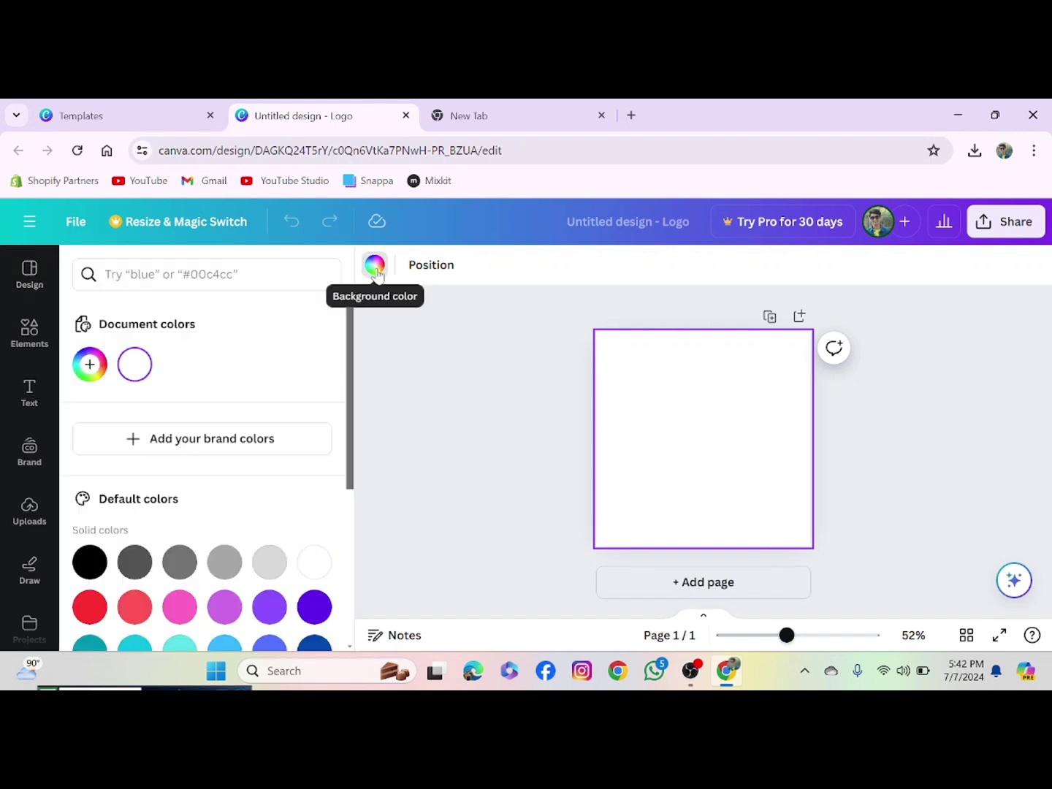
{"action": "scroll", "coordinate": [125, 588], "scroll_direction": "down", "scroll_amount": 1}
{"action": "scroll", "coordinate": [126, 588], "scroll_direction": "down", "scroll_amount": 3}
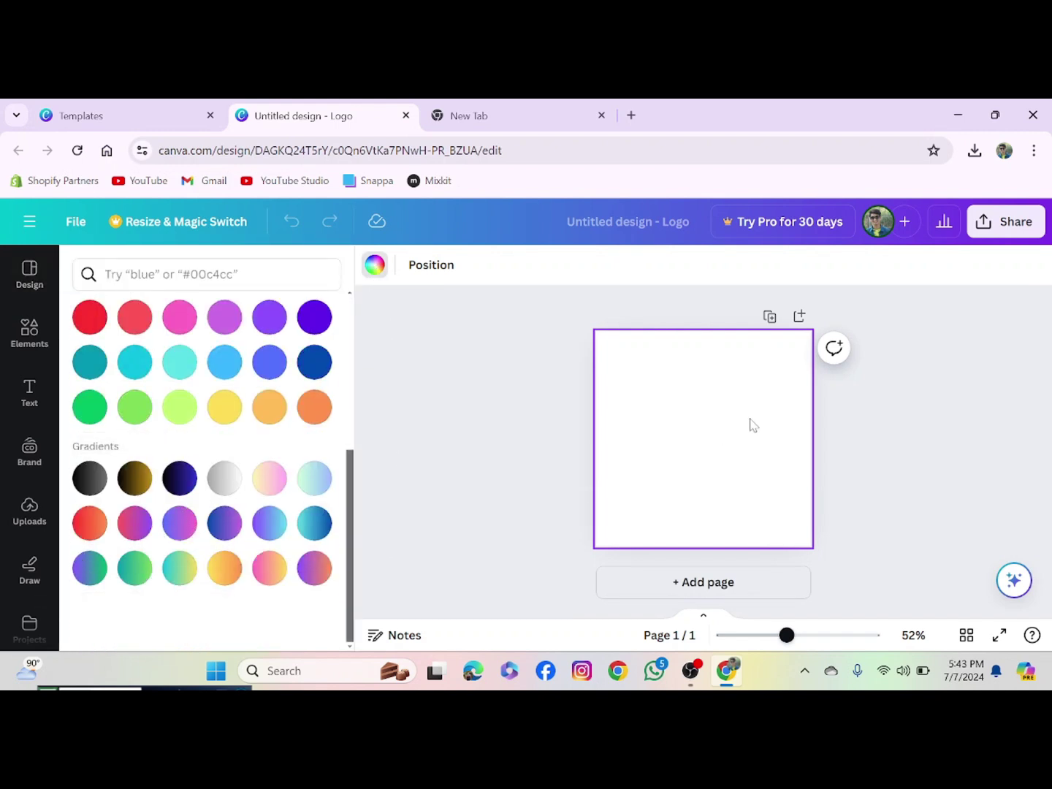
{"action": "left_click", "coordinate": [180, 316]}
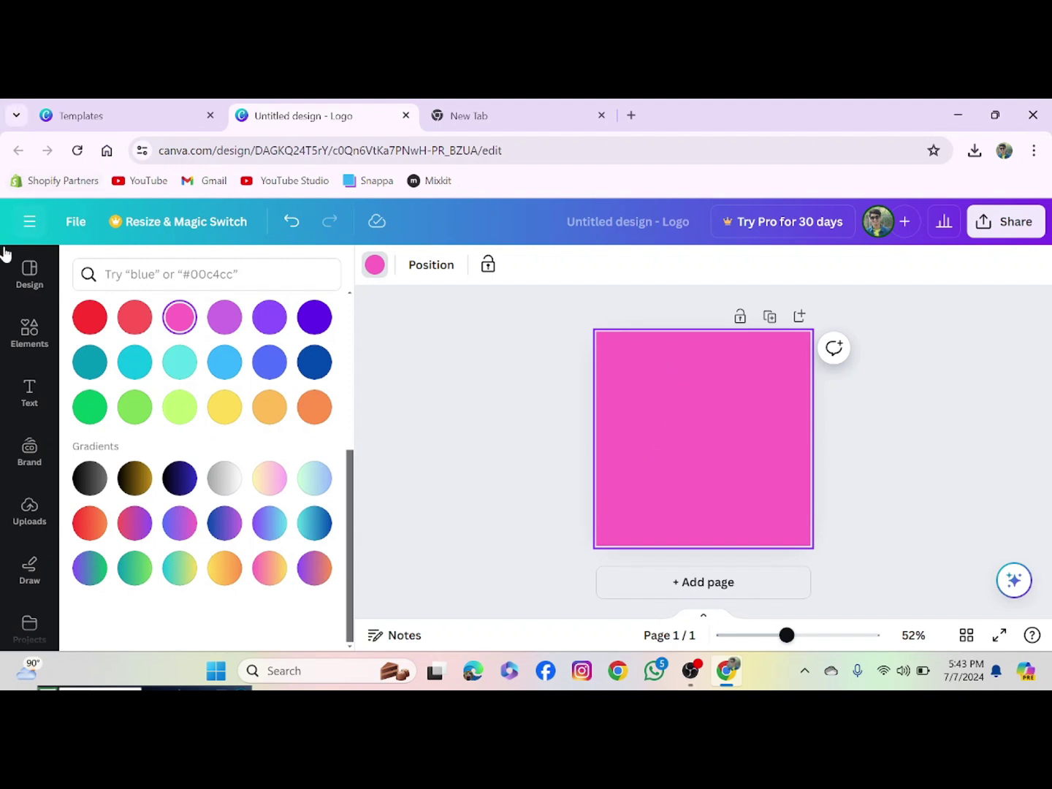
Add a circle shape to the pink page, enlarge it and position it around the middle
{"action": "left_click", "coordinate": [29, 330]}
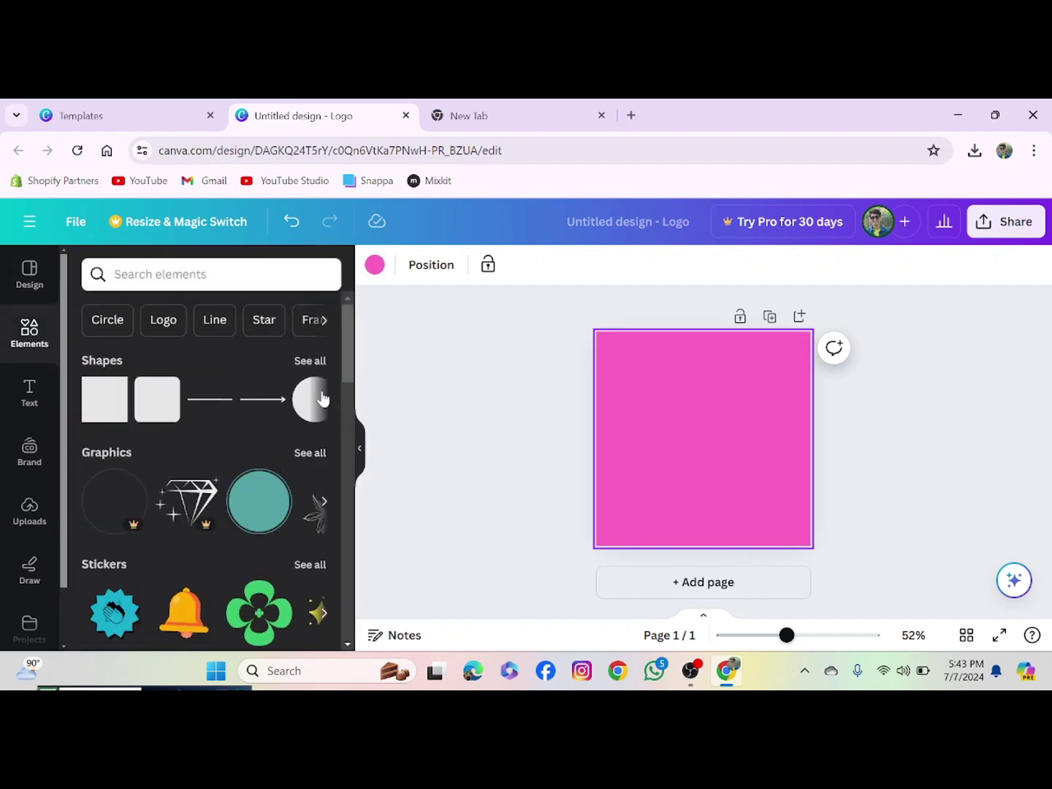
{"action": "left_click", "coordinate": [324, 404]}
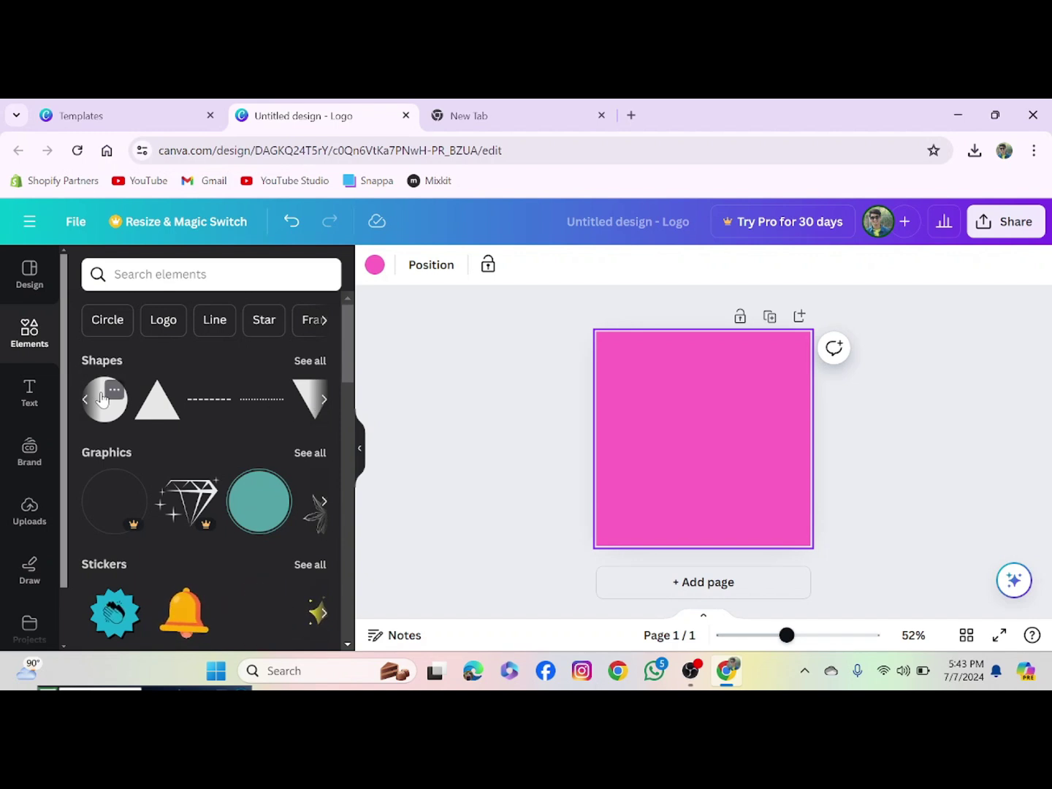
{"action": "left_click_drag", "start_coordinate": [102, 398], "coordinate": [689, 408]}
{"action": "left_click_drag", "start_coordinate": [735, 456], "coordinate": [755, 477]}
{"action": "left_click_drag", "start_coordinate": [693, 431], "coordinate": [683, 423]}
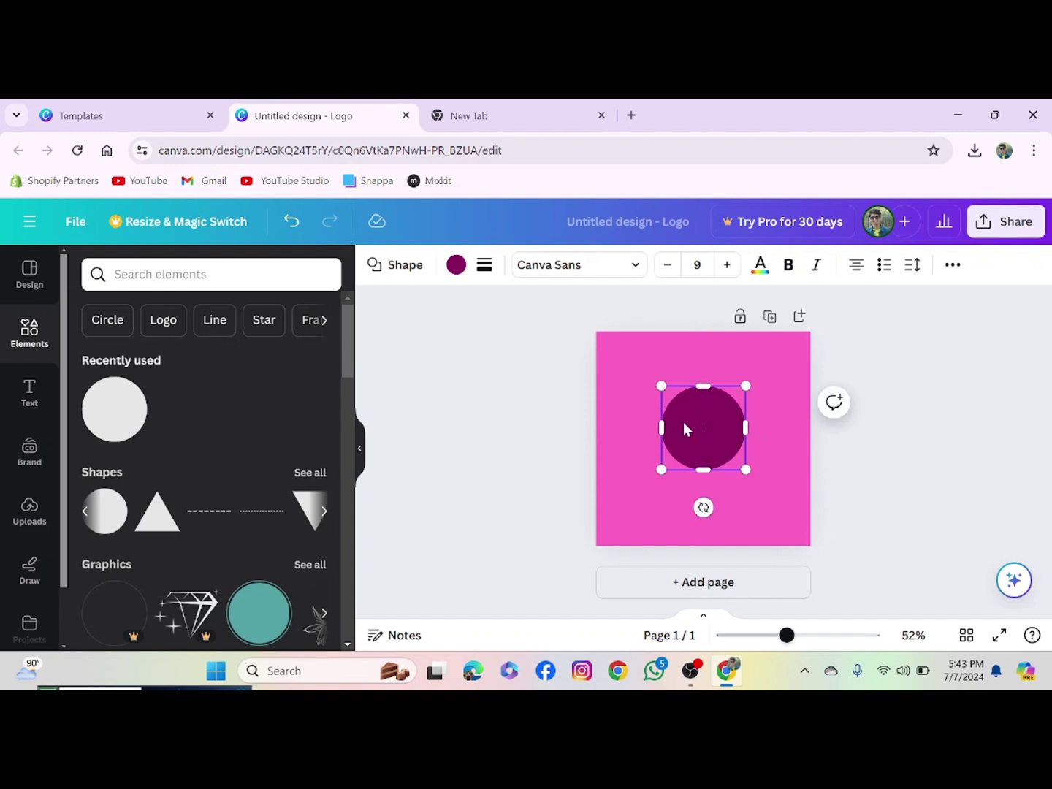
Fill the circle with white and enlarge it slightly from two opposite corners to centre it on the page
{"action": "left_click", "coordinate": [457, 264]}
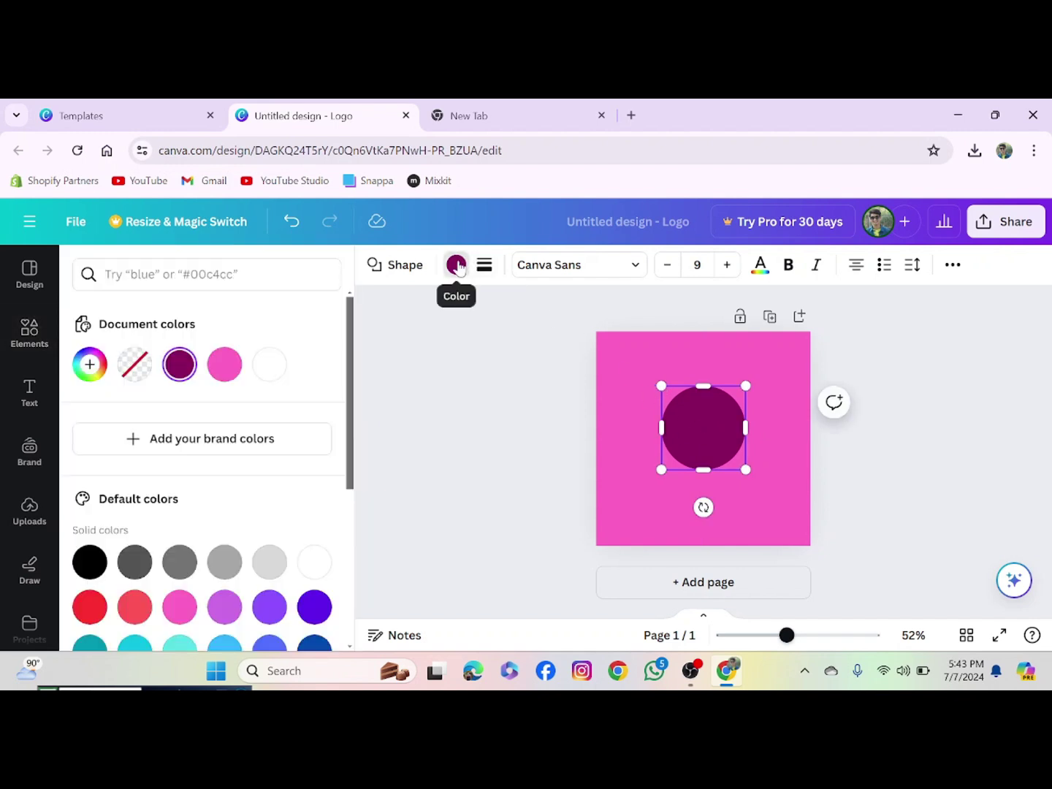
{"action": "left_click", "coordinate": [313, 561]}
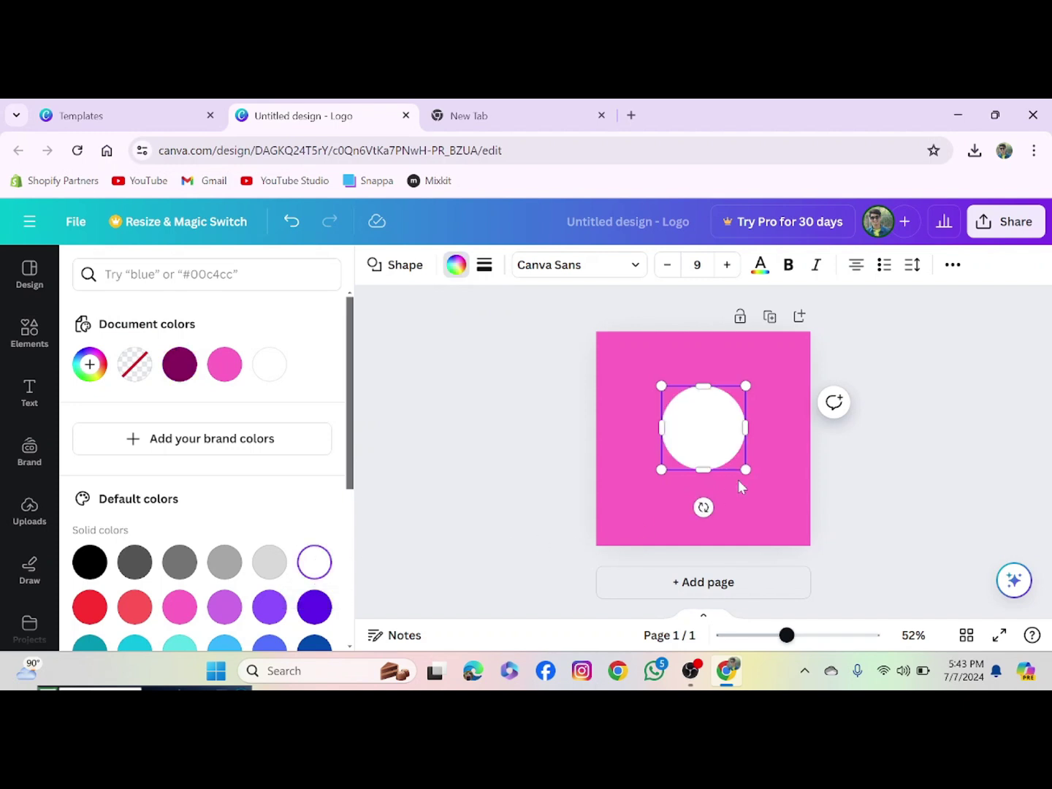
{"action": "left_click_drag", "start_coordinate": [745, 470], "coordinate": [752, 477]}
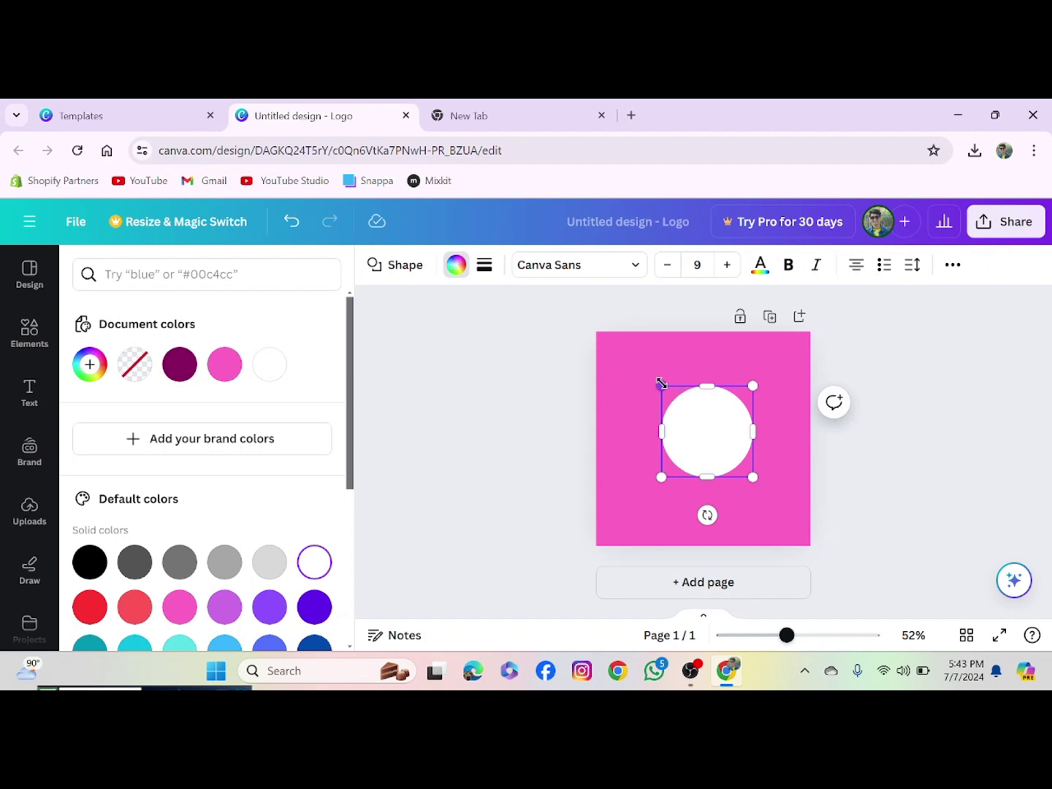
{"action": "left_click_drag", "start_coordinate": [661, 385], "coordinate": [653, 379]}
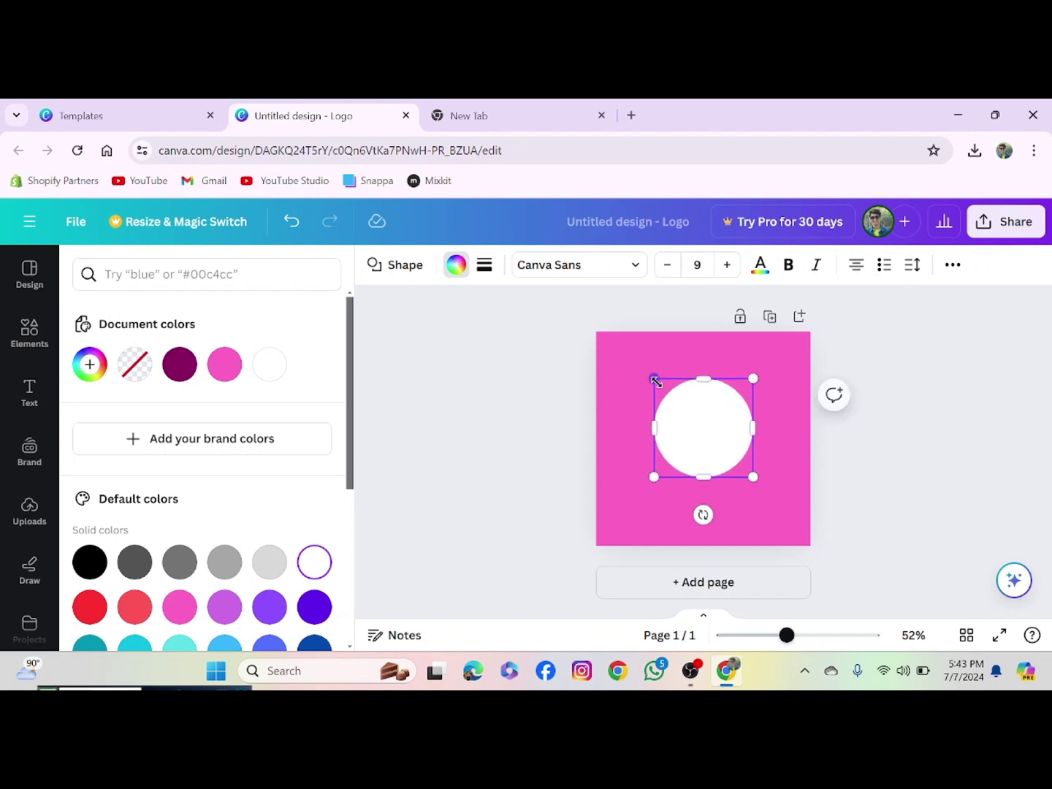
{"action": "left_click", "coordinate": [784, 434]}
{"action": "left_click", "coordinate": [707, 441]}
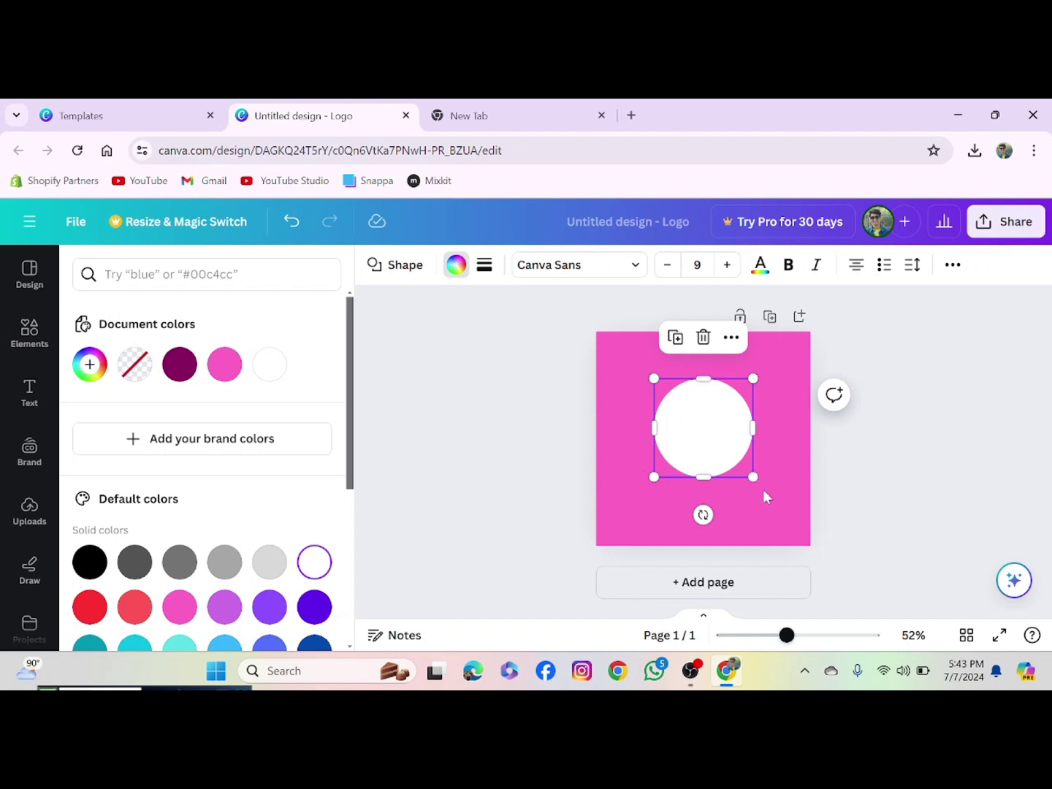
Enlarge the white circle slightly and place a new heading, scaled down to font size 37, inside it
{"action": "left_click_drag", "start_coordinate": [753, 479], "coordinate": [755, 480]}
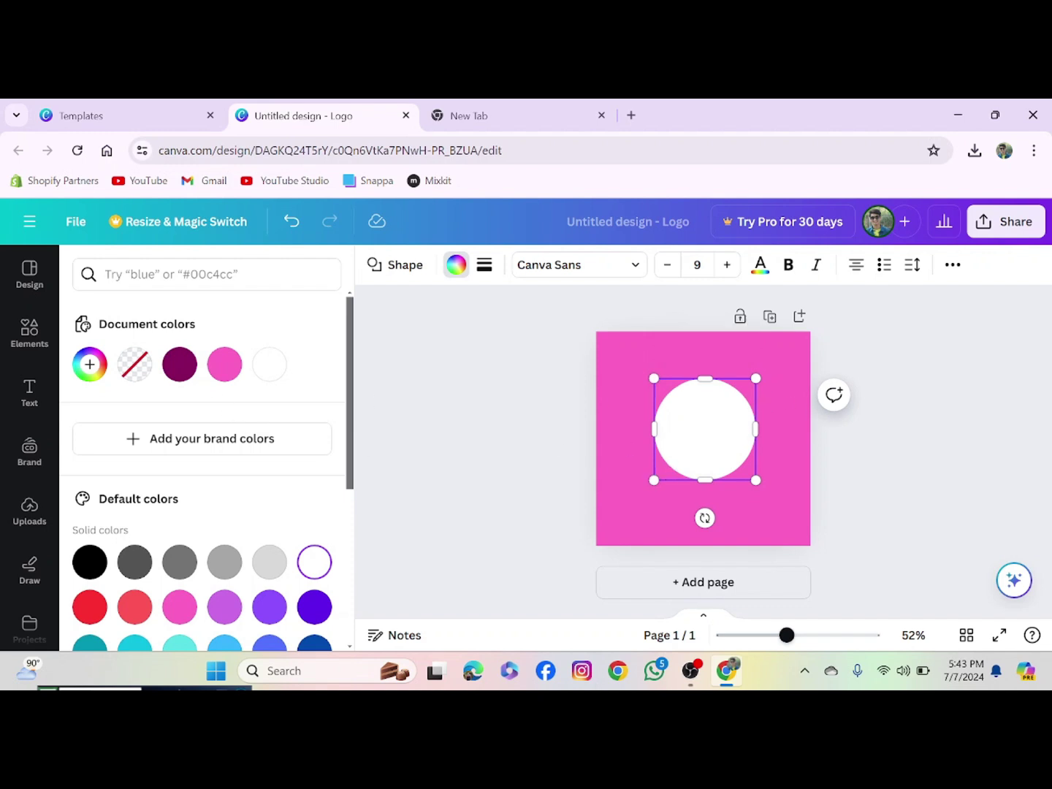
{"action": "left_click", "coordinate": [29, 392]}
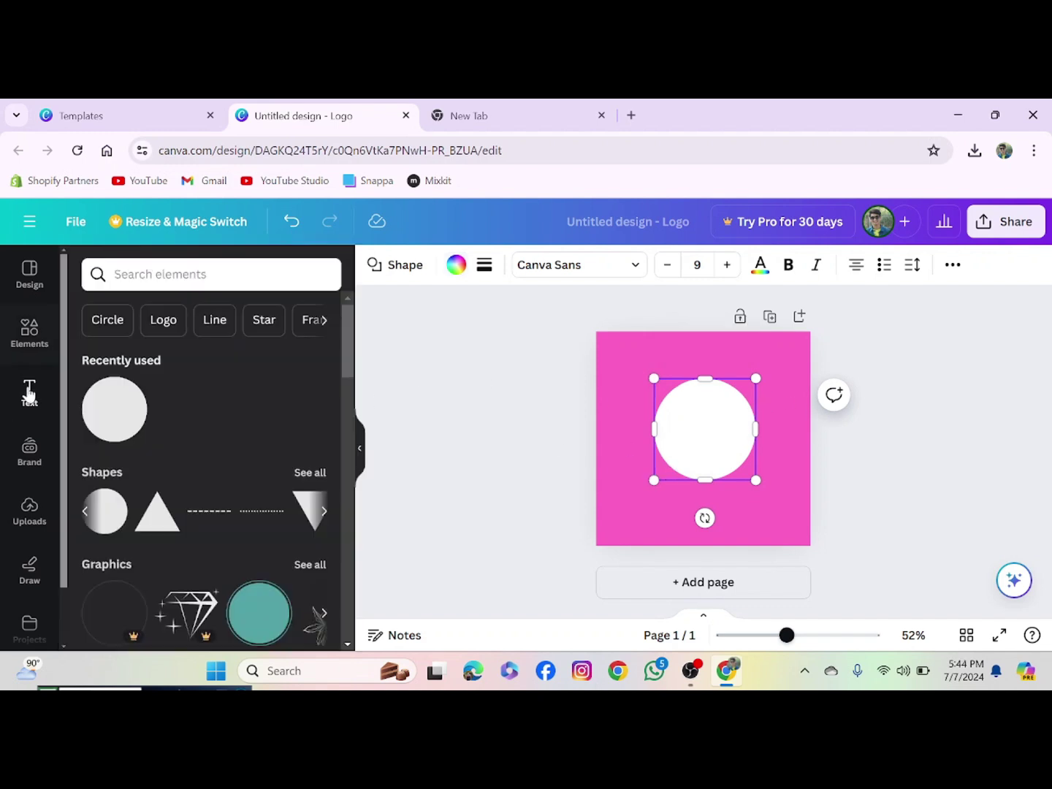
{"action": "left_click", "coordinate": [157, 458]}
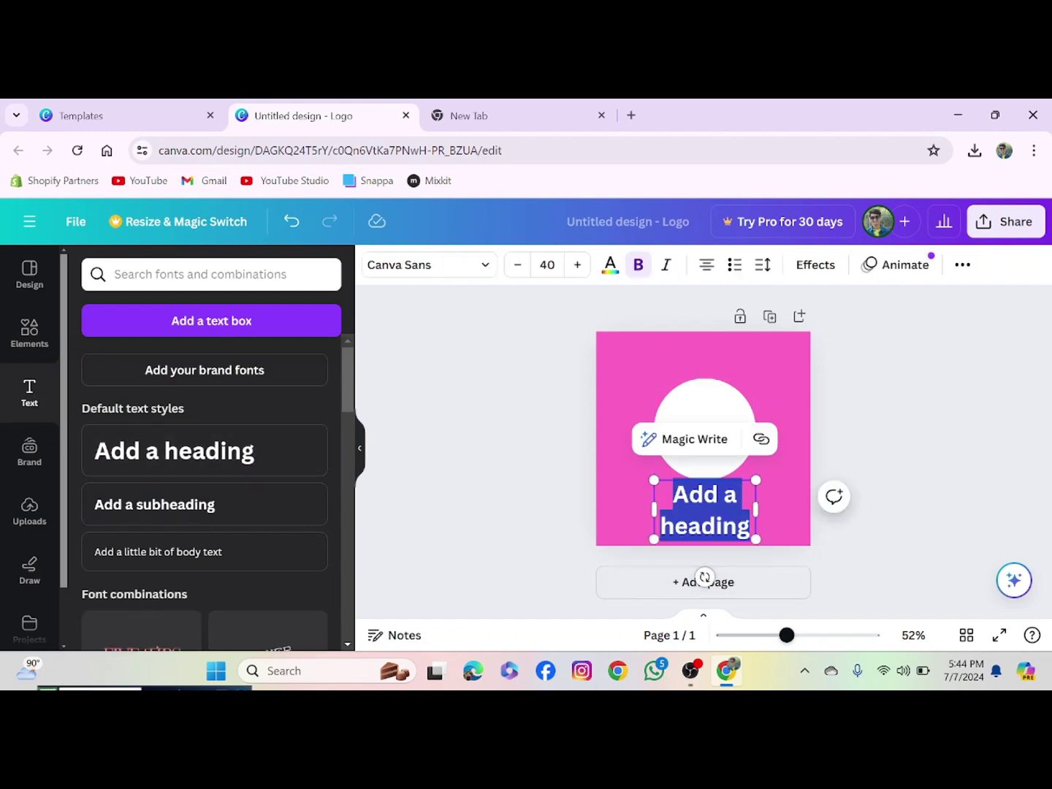
{"action": "left_click_drag", "start_coordinate": [722, 527], "coordinate": [748, 484]}
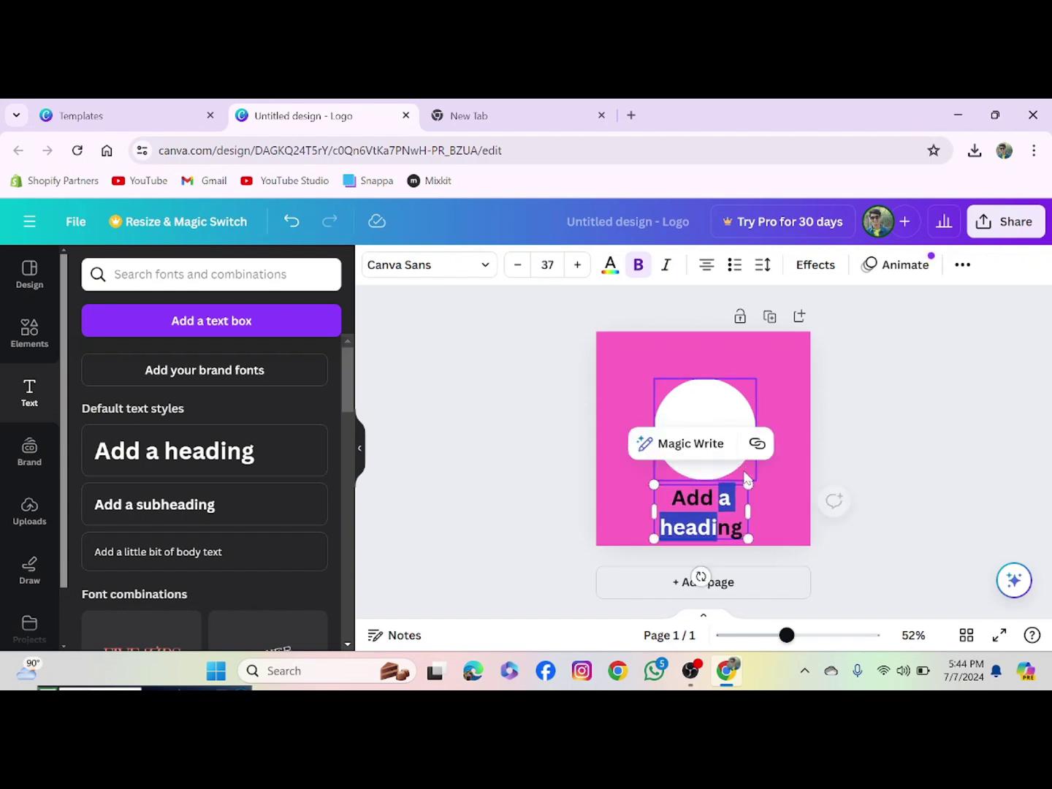
{"action": "left_click", "coordinate": [609, 495]}
{"action": "left_click_drag", "start_coordinate": [671, 507], "coordinate": [677, 427]}
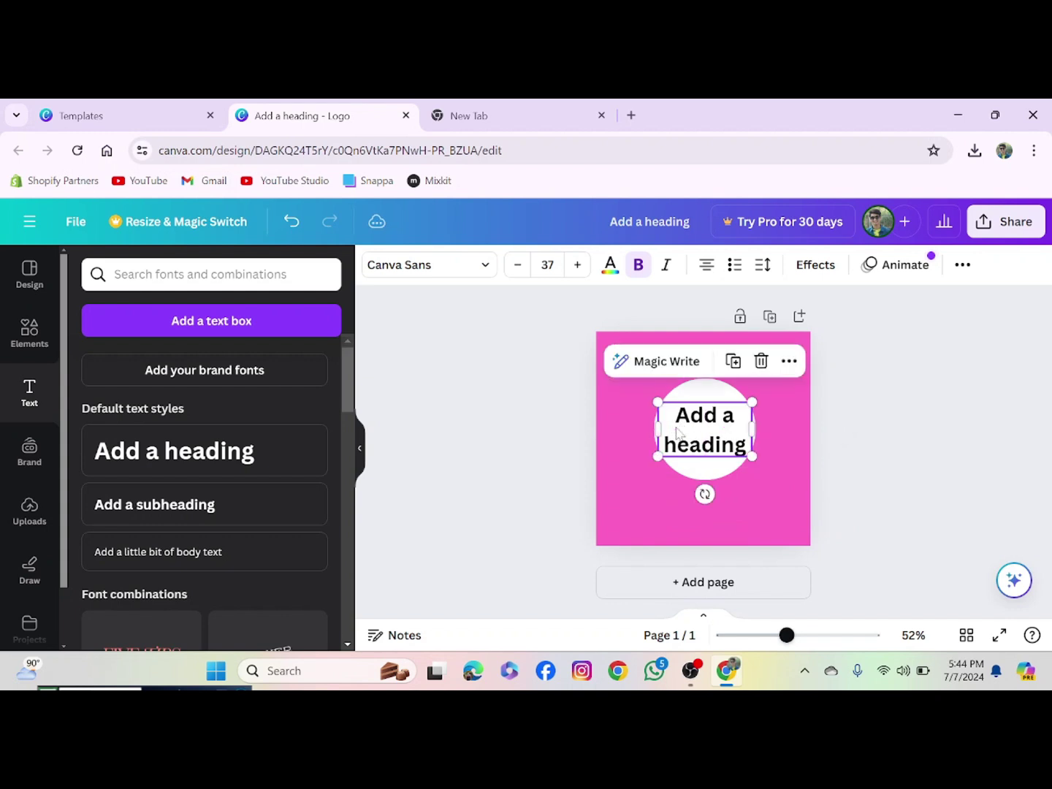
Replace the heading's placeholder text inside the circle with "Rayhan enter praiz"
{"action": "double_click", "coordinate": [737, 444]}
{"action": "left_click", "coordinate": [745, 443]}
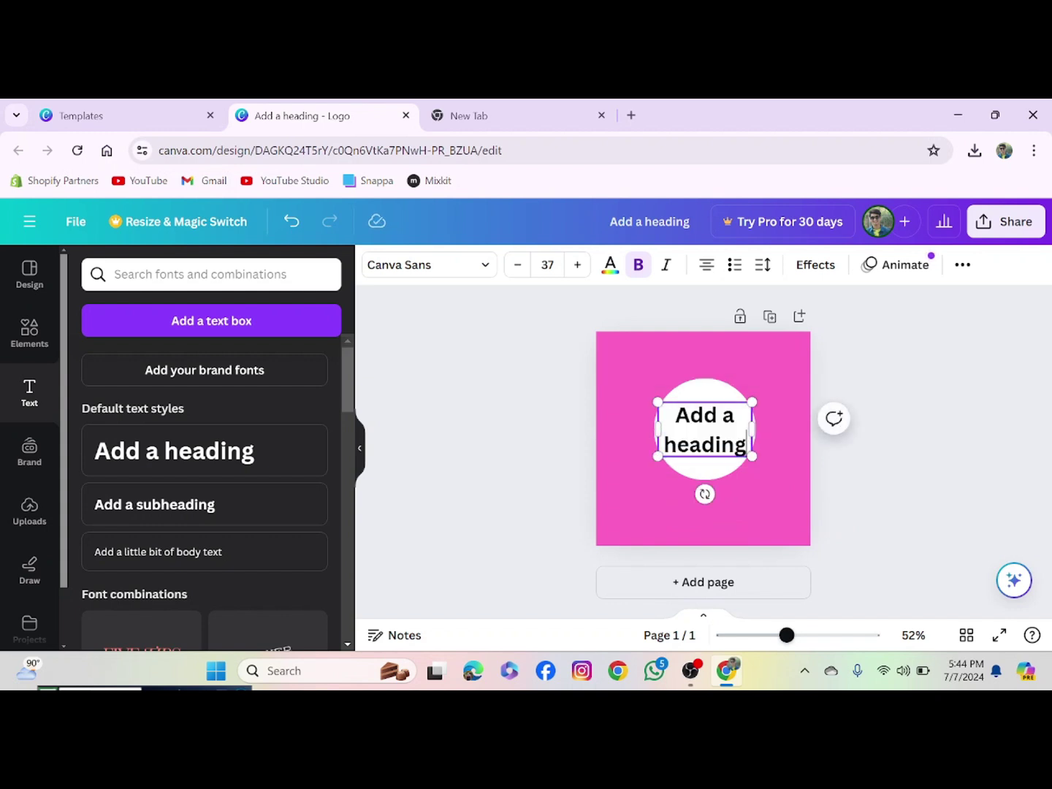
{"action": "key", "text": "BackSpace"}
{"action": "key", "text": "BackSpace"}
{"action": "key", "text": "BackSpace"}
{"action": "key", "text": "BackSpace"}
{"action": "key", "text": "BackSpace"}
{"action": "key", "text": "BackSpace"}
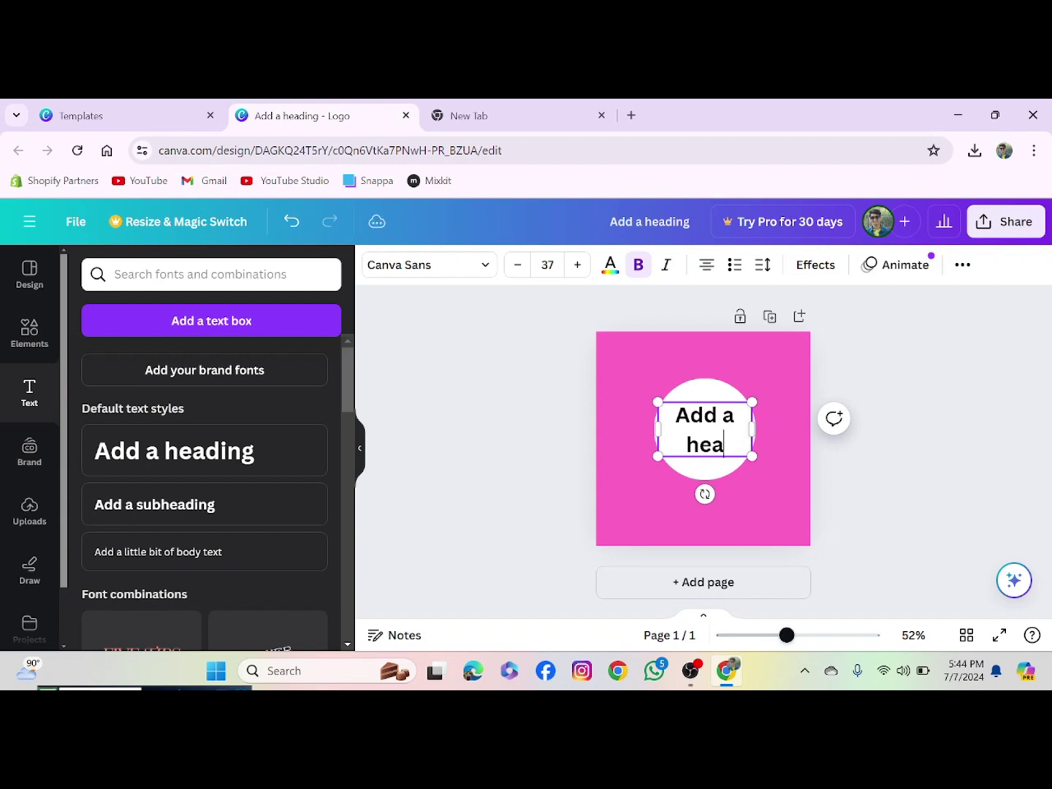
{"action": "key", "text": "BackSpace"}
{"action": "key", "text": "BackSpace"}
{"action": "key", "text": "BackSpace"}
{"action": "key", "text": "BackSpace"}
{"action": "key", "text": "BackSpace"}
{"action": "key", "text": "BackSpace"}
{"action": "key", "text": "BackSpace"}
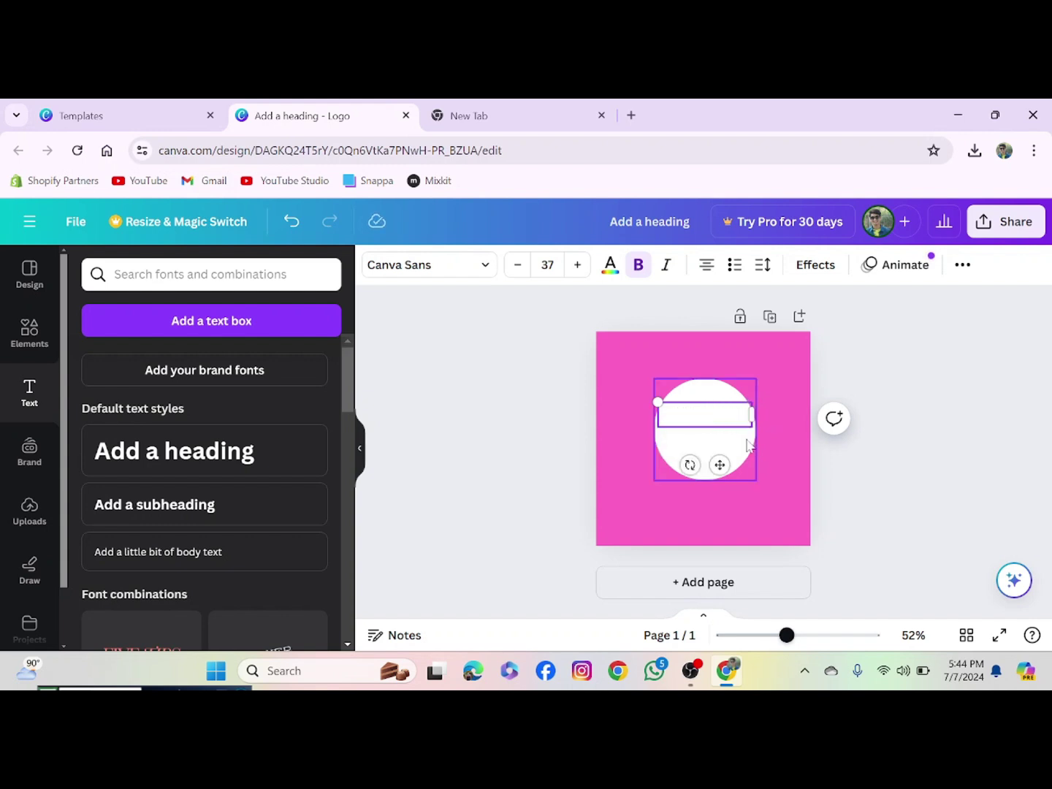
{"action": "type", "text": "Rayhan "}
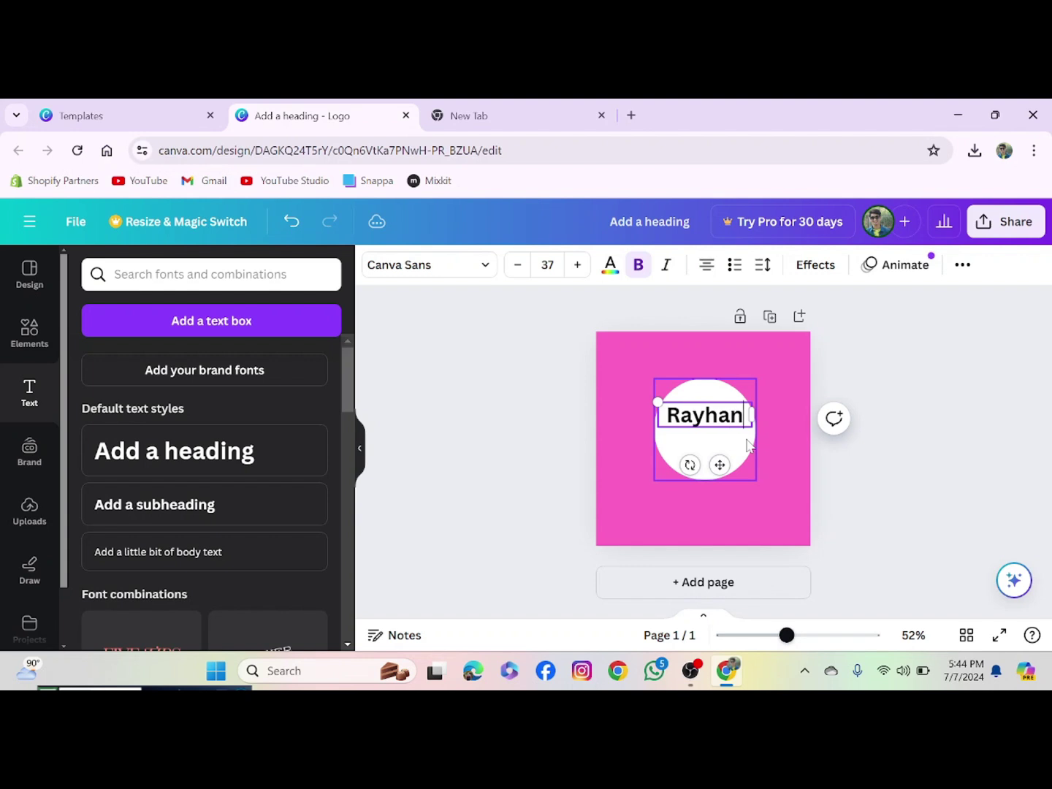
{"action": "type", "text": "e"}
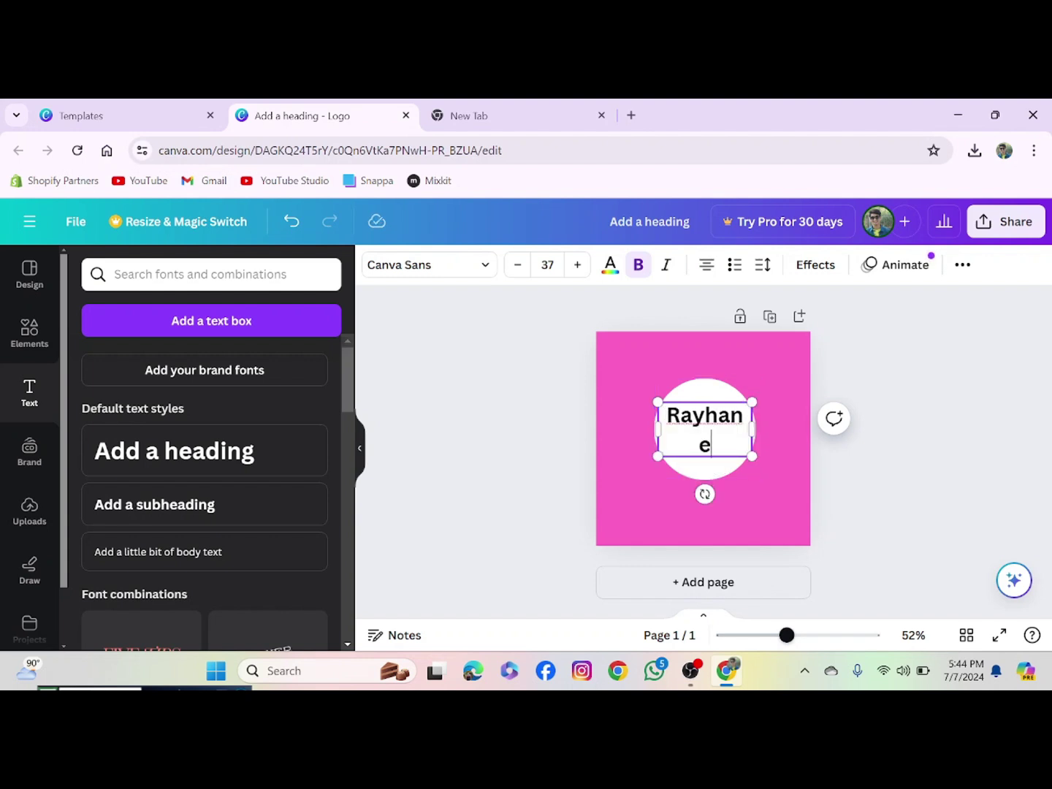
{"action": "type", "text": "nter pr"}
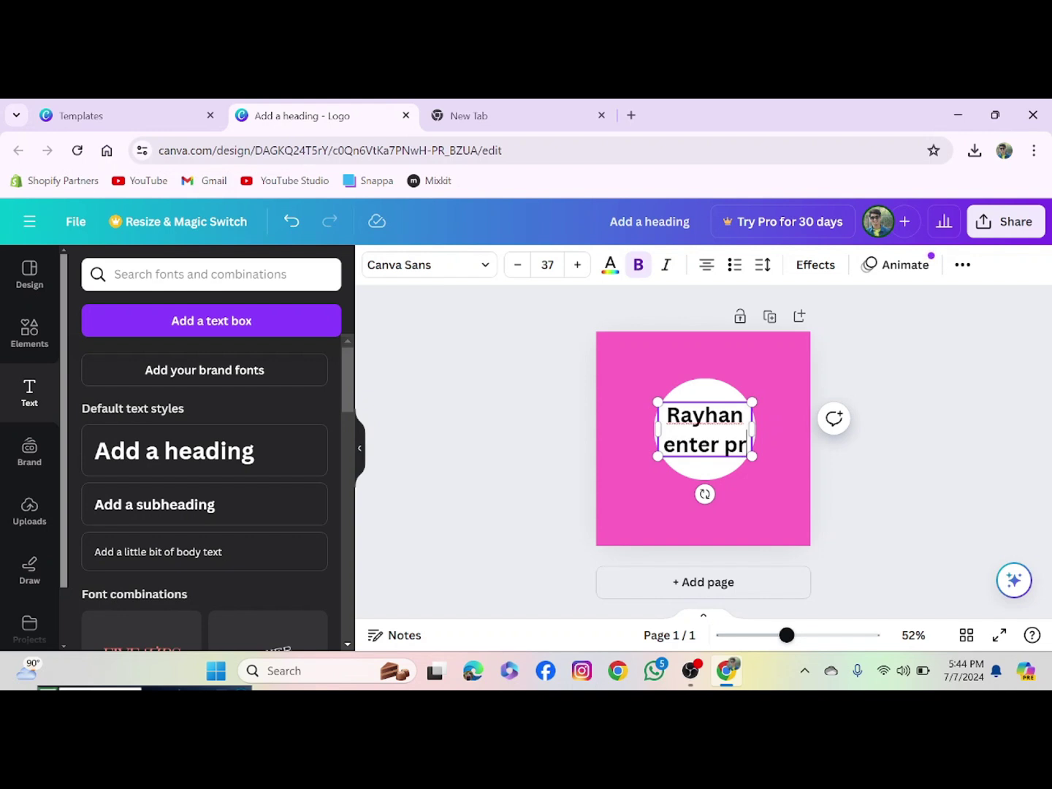
{"action": "type", "text": "a"}
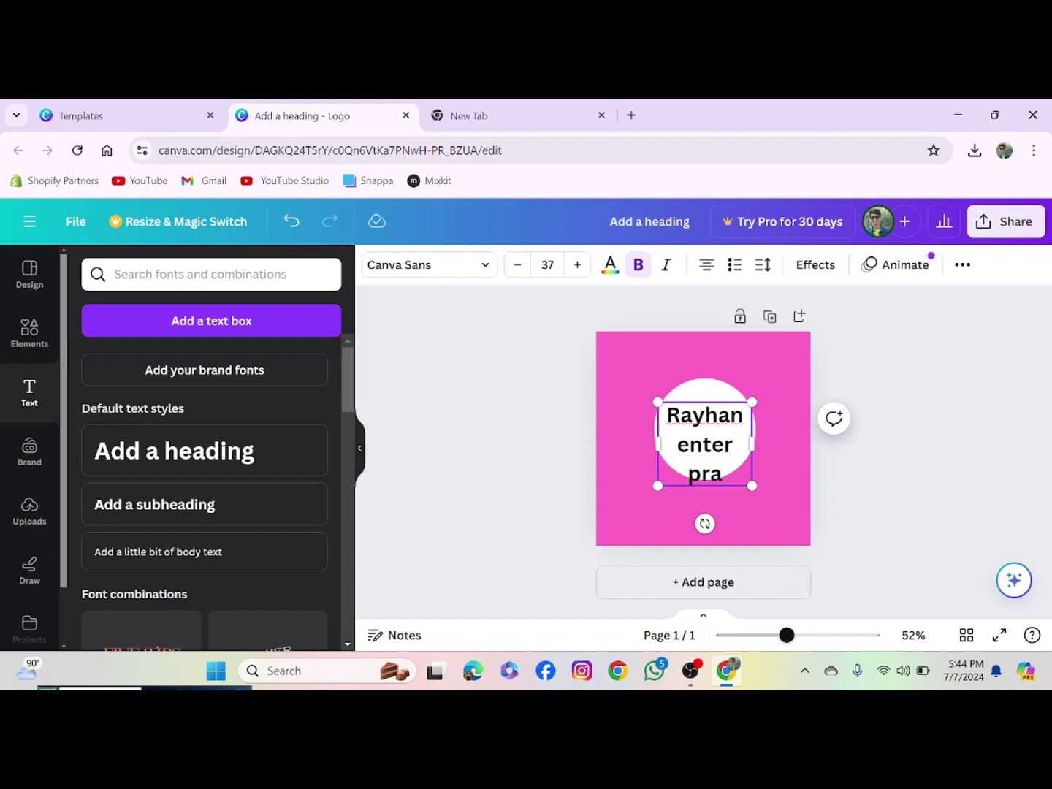
{"action": "type", "text": "iz"}
Reduce the font size of the whole heading in the circle to 30
{"action": "key", "text": "ctrl+a"}
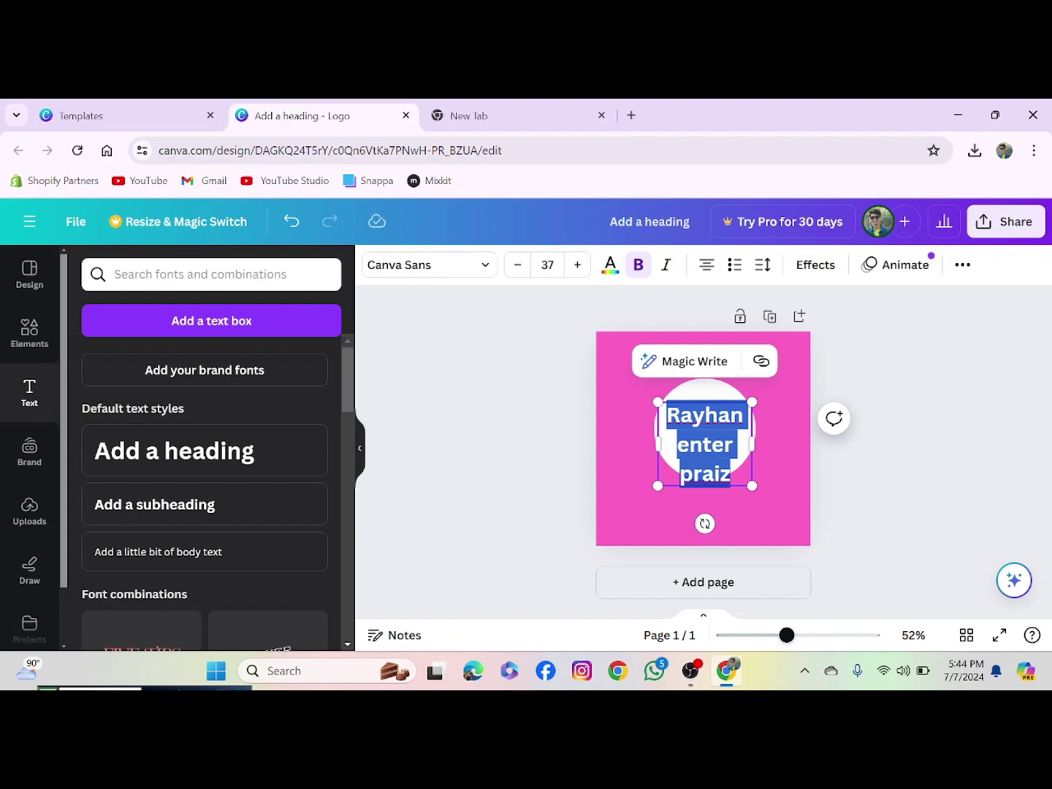
{"action": "left_click", "coordinate": [521, 265]}
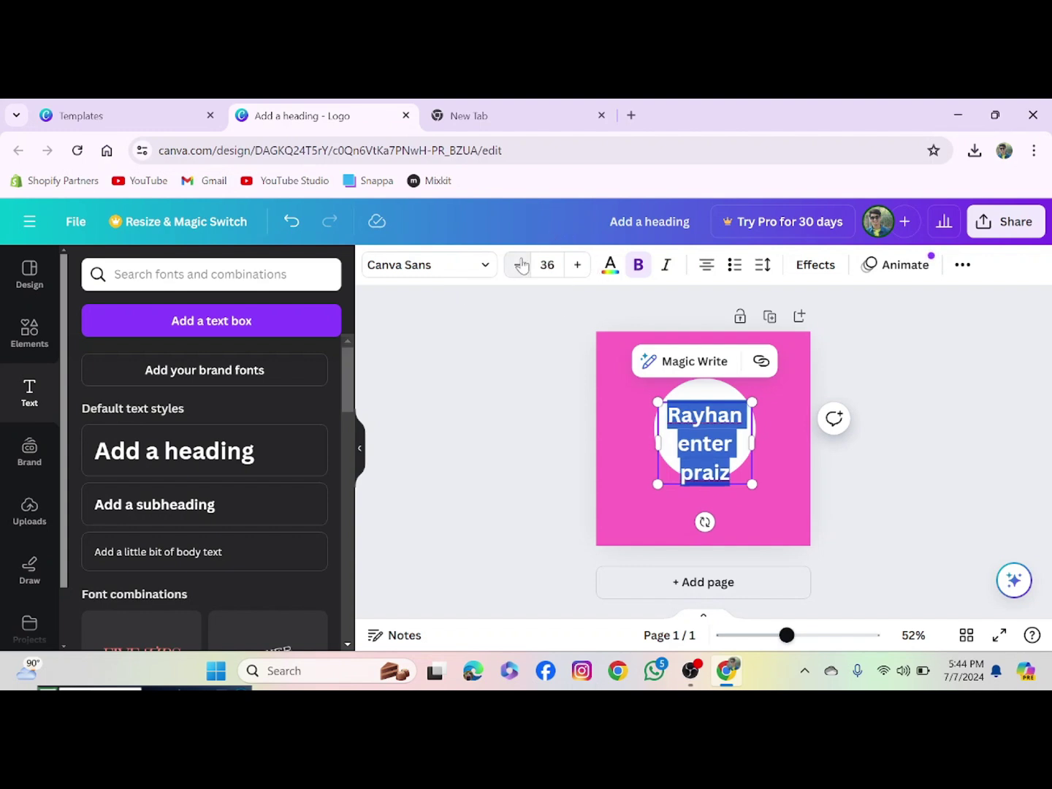
{"action": "left_click", "coordinate": [522, 265]}
{"action": "left_click", "coordinate": [521, 265]}
{"action": "left_click", "coordinate": [522, 265]}
{"action": "left_click", "coordinate": [521, 264]}
{"action": "left_click", "coordinate": [521, 265]}
{"action": "left_click", "coordinate": [521, 264]}
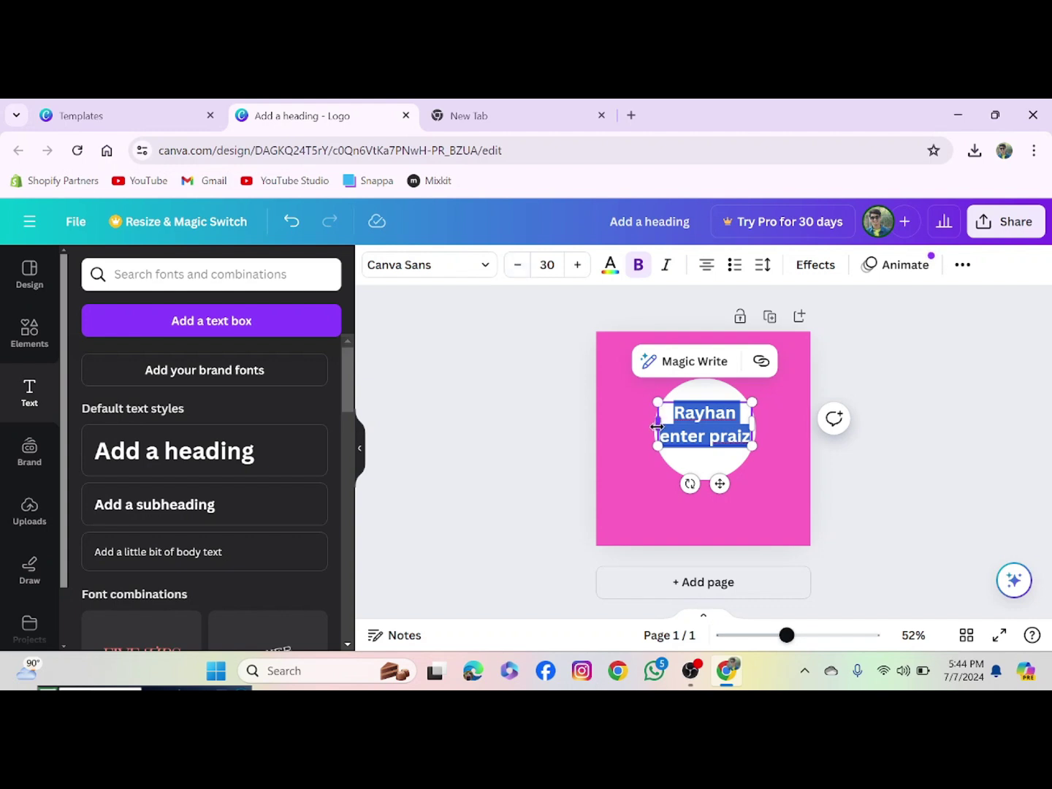
{"action": "left_click", "coordinate": [799, 452]}
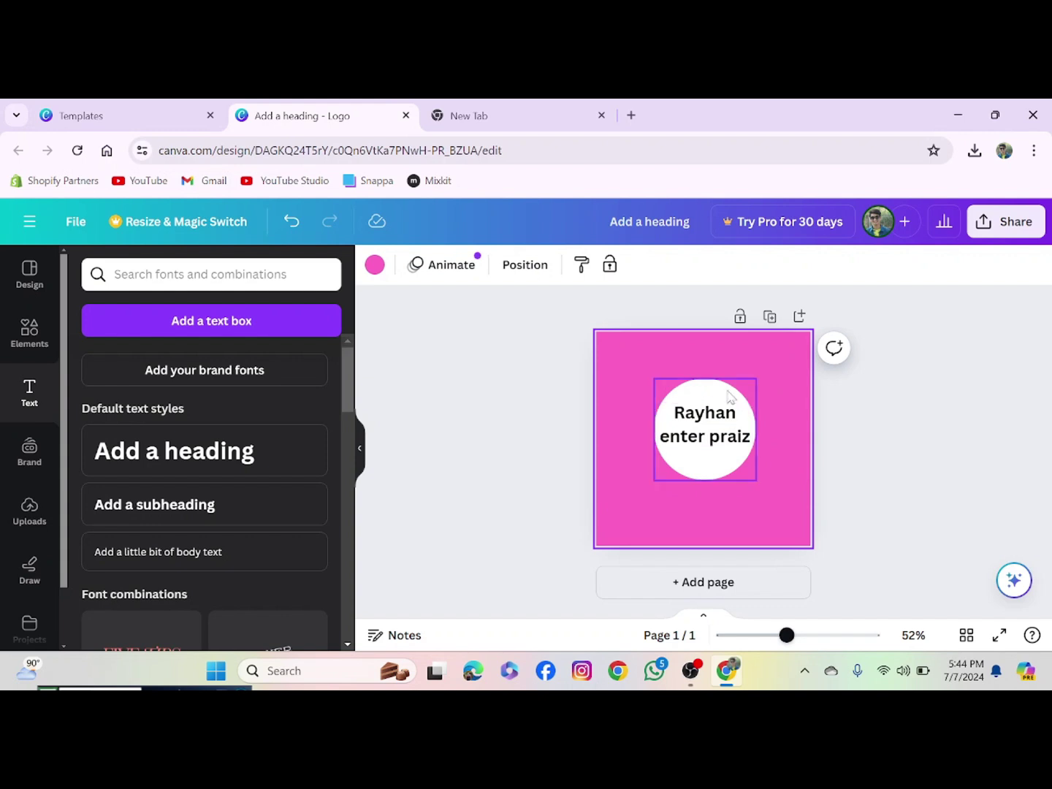
Change the heading's text color to red from the default solid colors
{"action": "left_click", "coordinate": [720, 431]}
{"action": "left_click", "coordinate": [720, 431]}
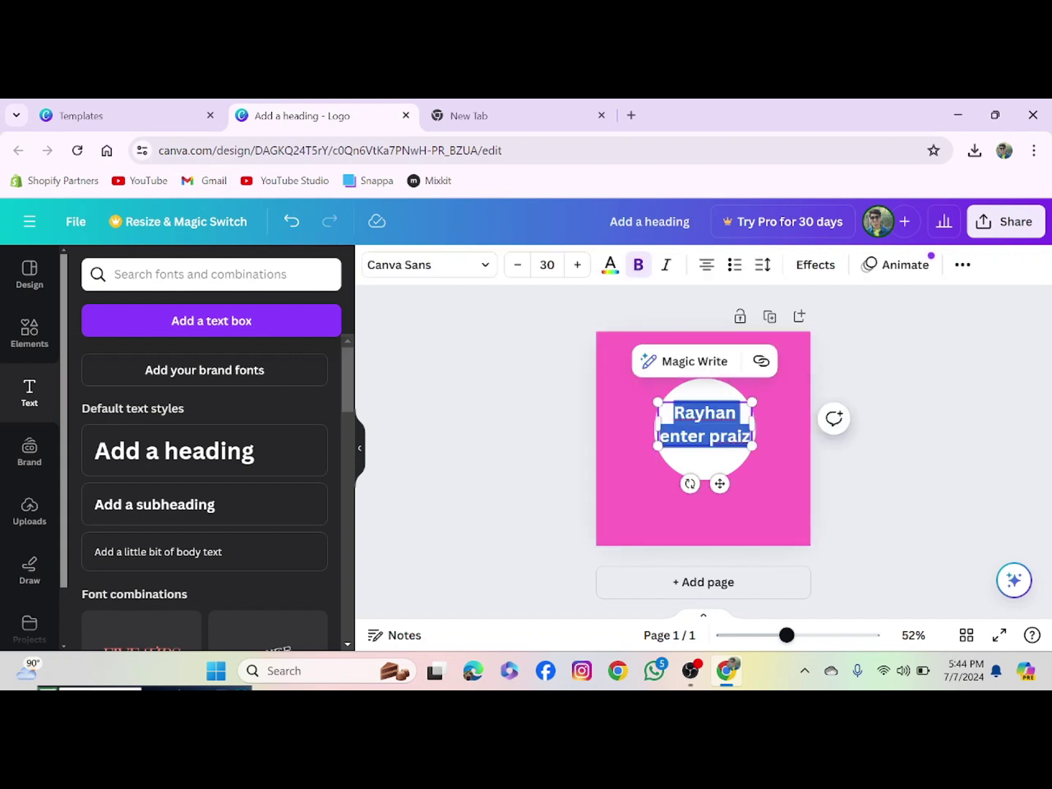
{"action": "left_click", "coordinate": [610, 266]}
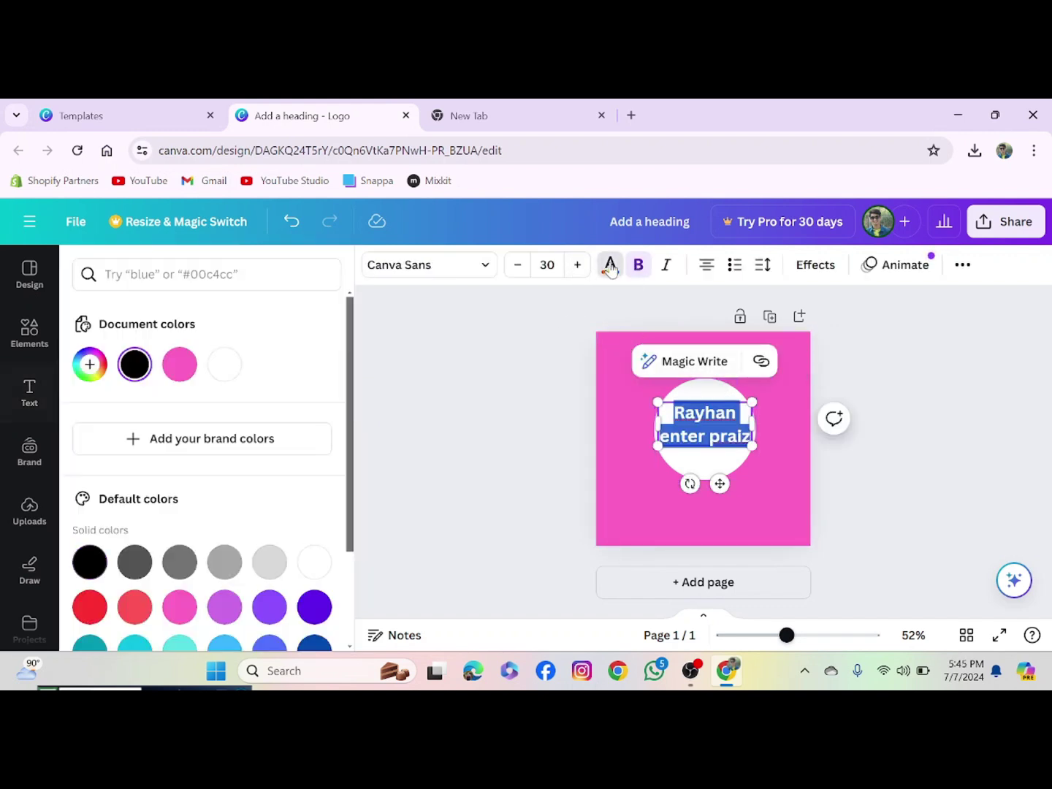
{"action": "scroll", "coordinate": [223, 489], "scroll_direction": "down", "scroll_amount": 2}
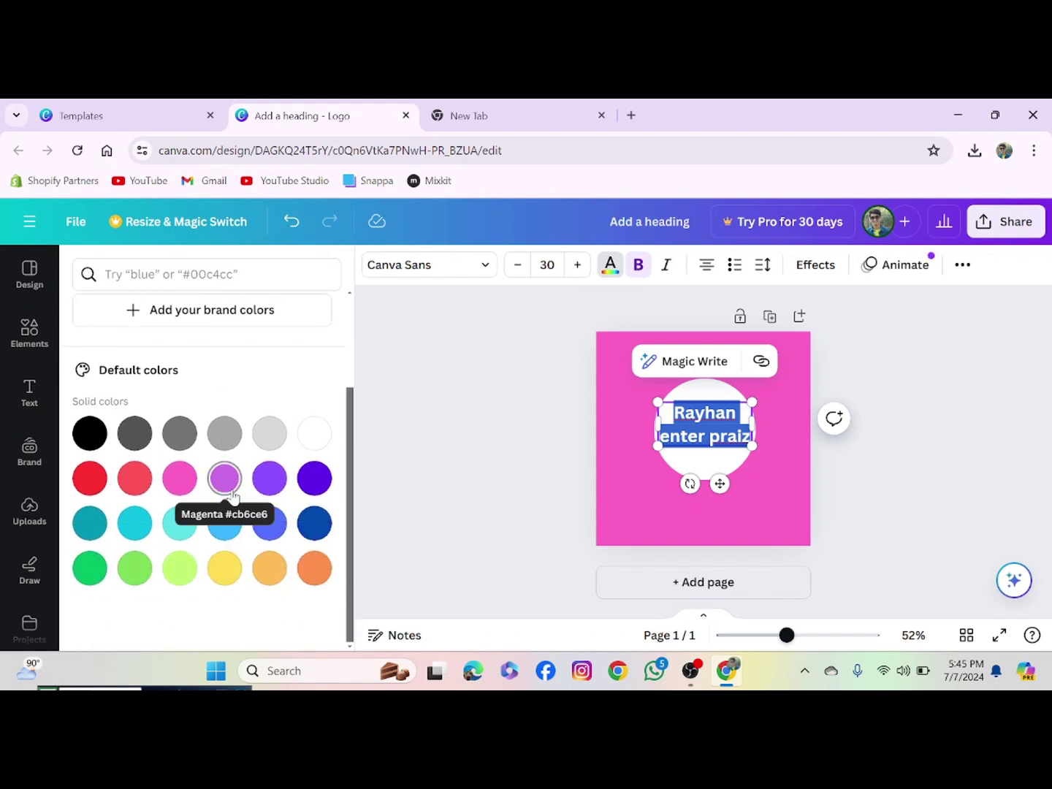
{"action": "left_click", "coordinate": [99, 480]}
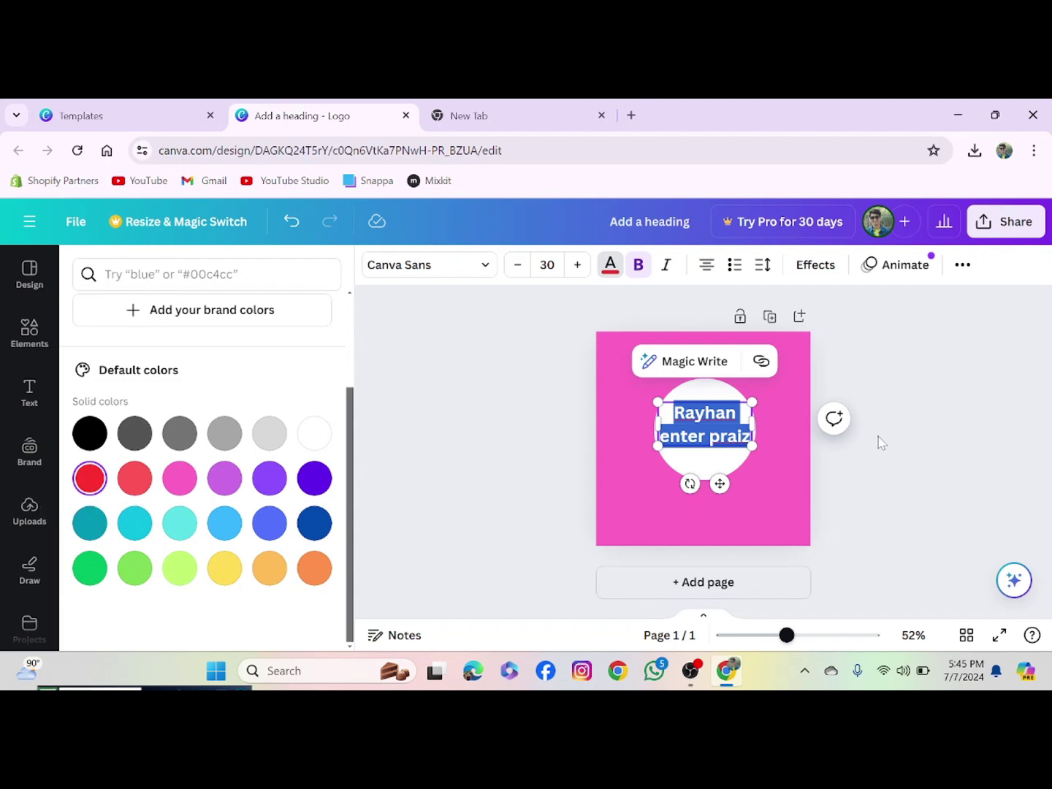
{"action": "key", "text": "Escape"}
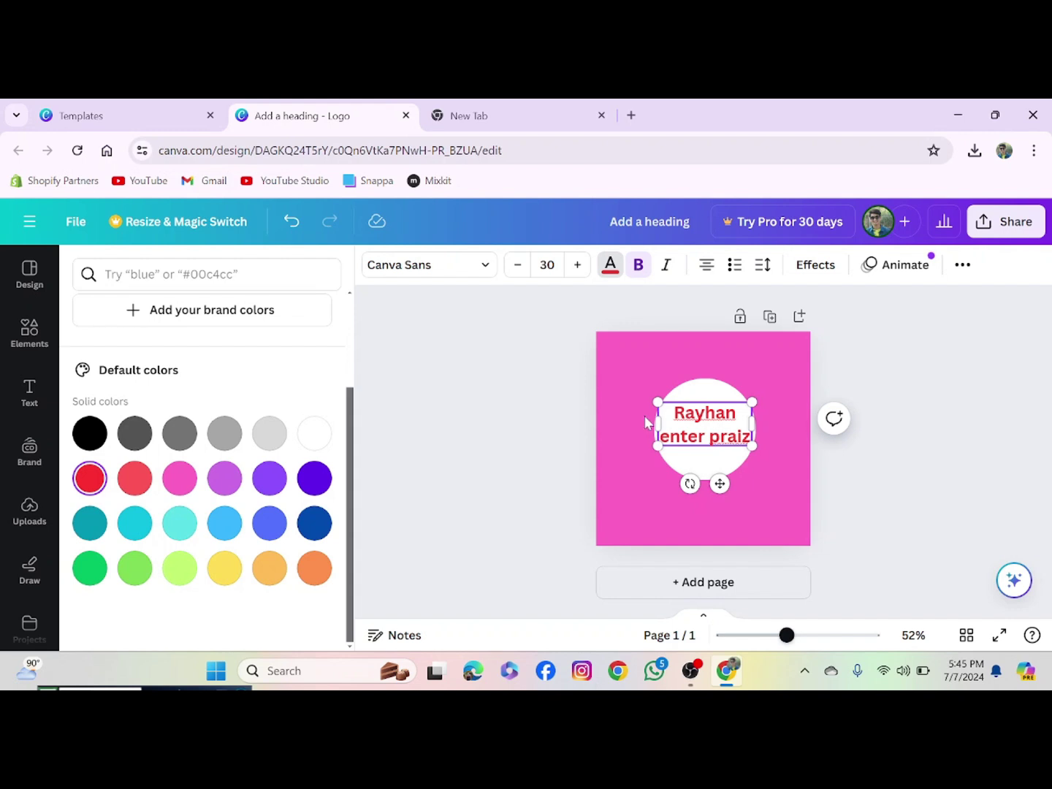
Add a second page to the logo design
{"action": "left_click", "coordinate": [719, 581]}
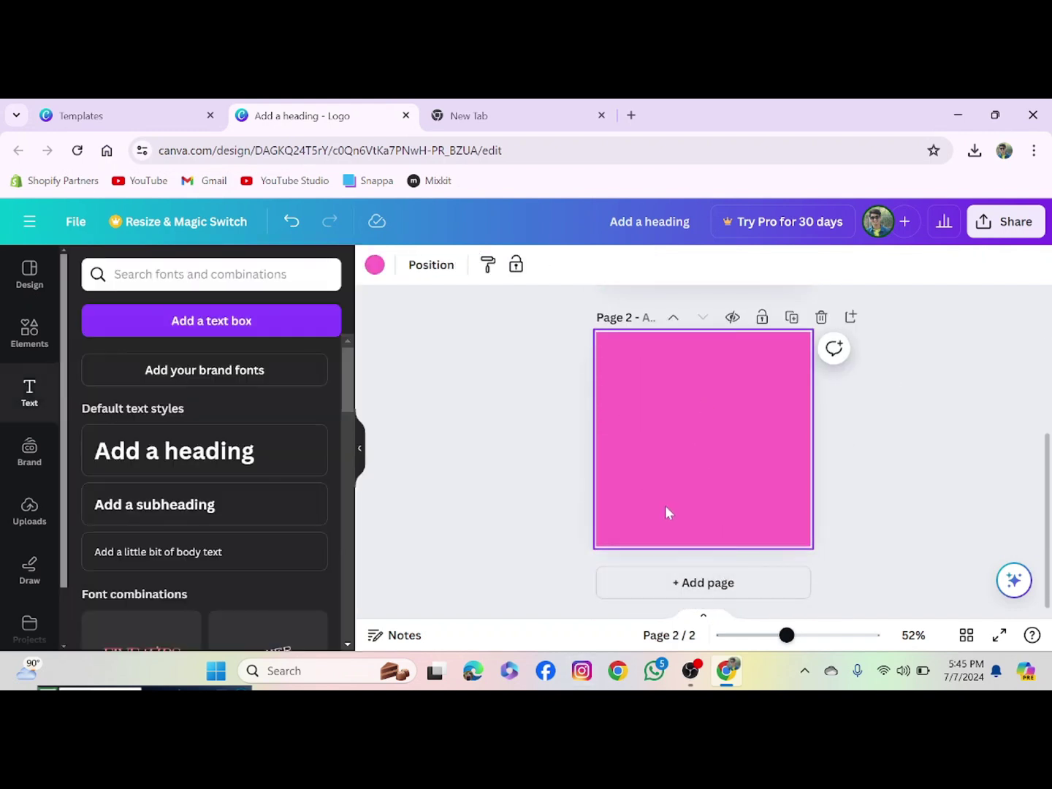